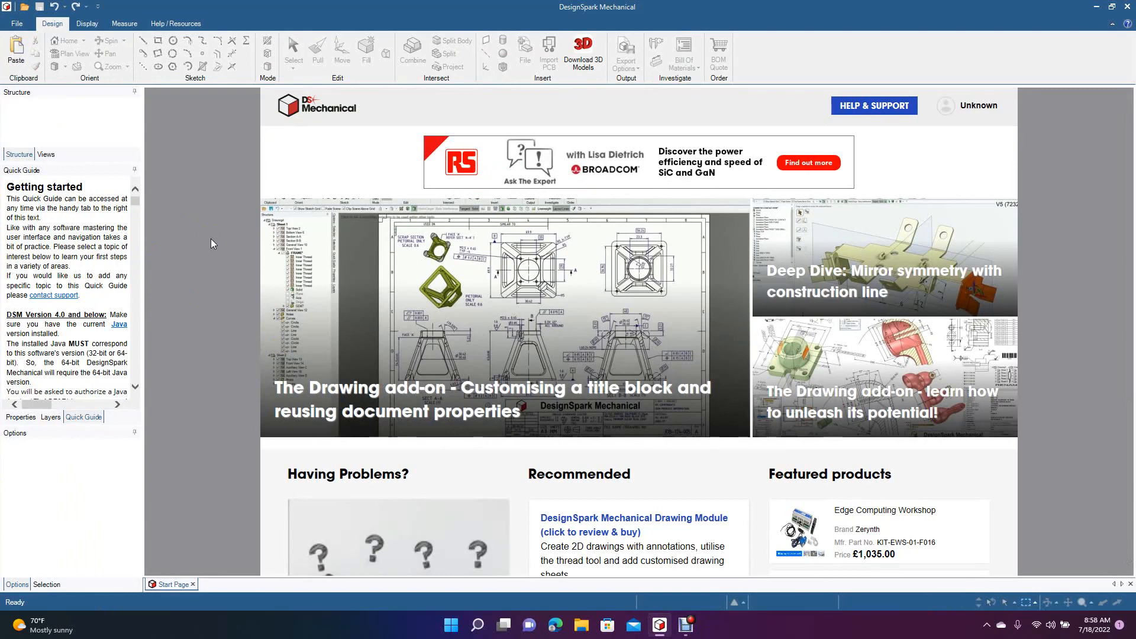
left_click(210, 199)
left_click(213, 200)
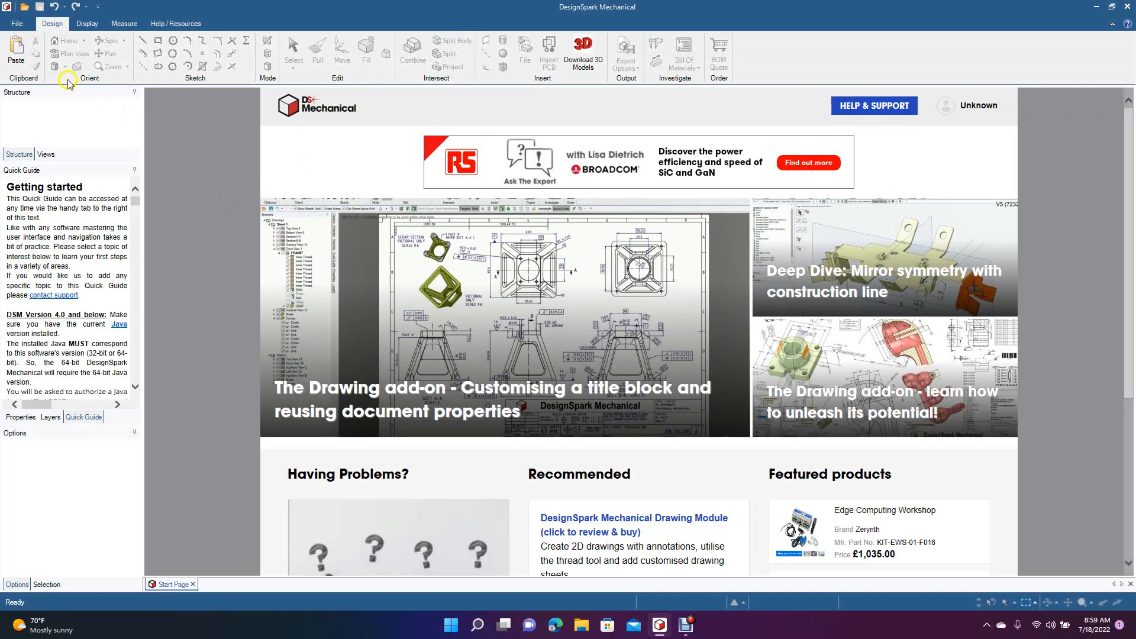
- Create a new design and view its sketch grid in plan view
left_click(18, 25)
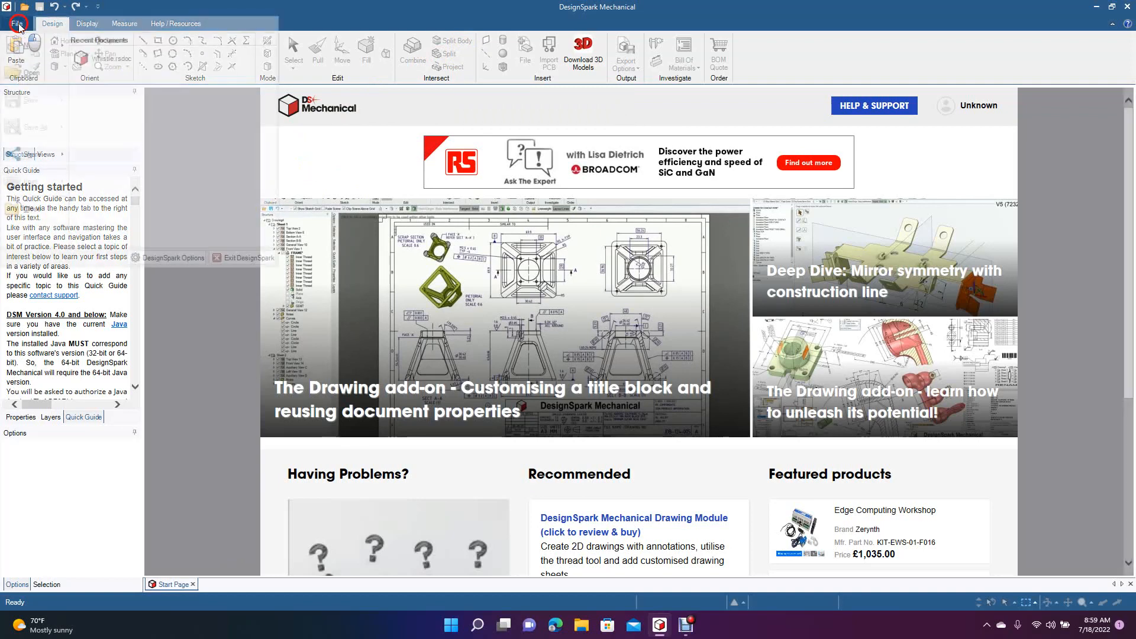
mouse_move(20, 46)
left_click(86, 59)
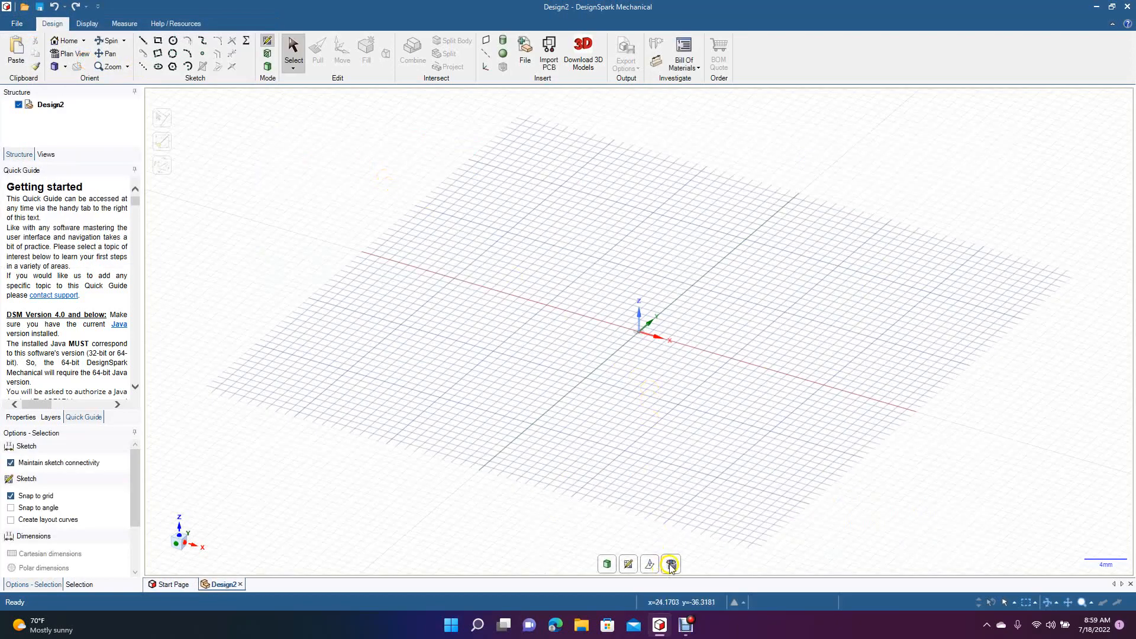
left_click(671, 564)
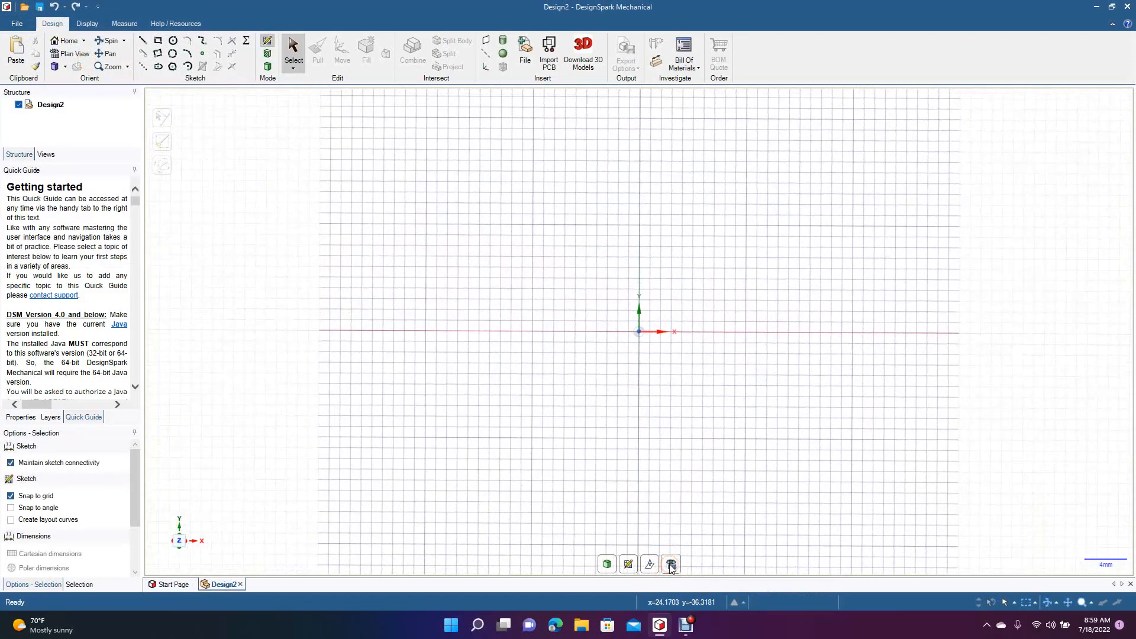
- Sketch two crossing rectangles defined from center at the origin, about 38 by 6 mm and about 8 by 30 mm
left_click(159, 41)
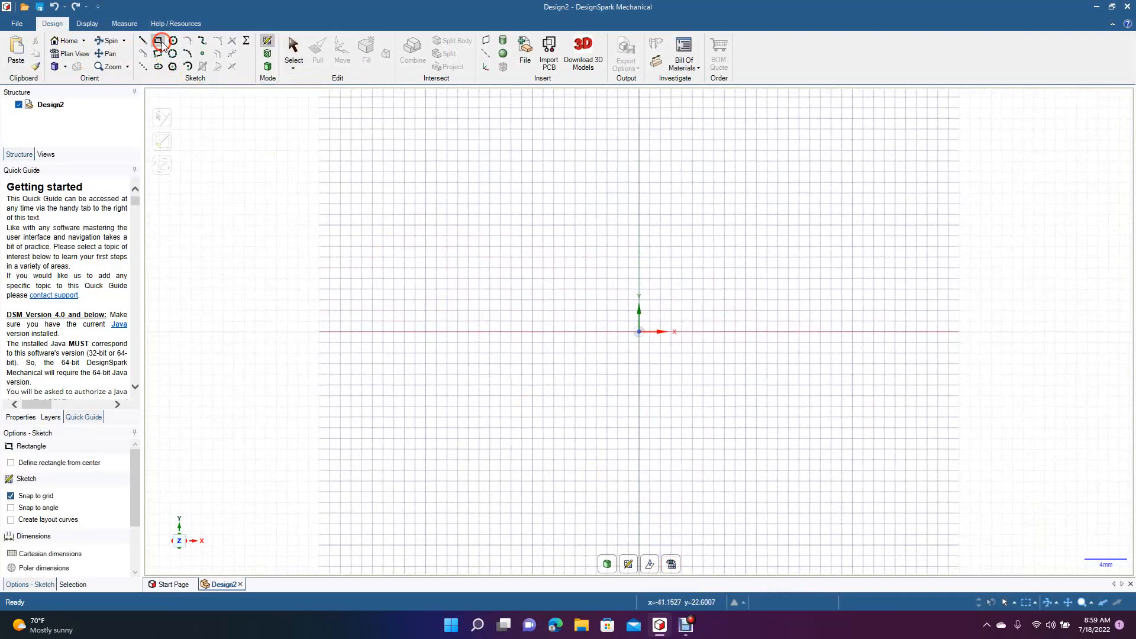
left_click(44, 463)
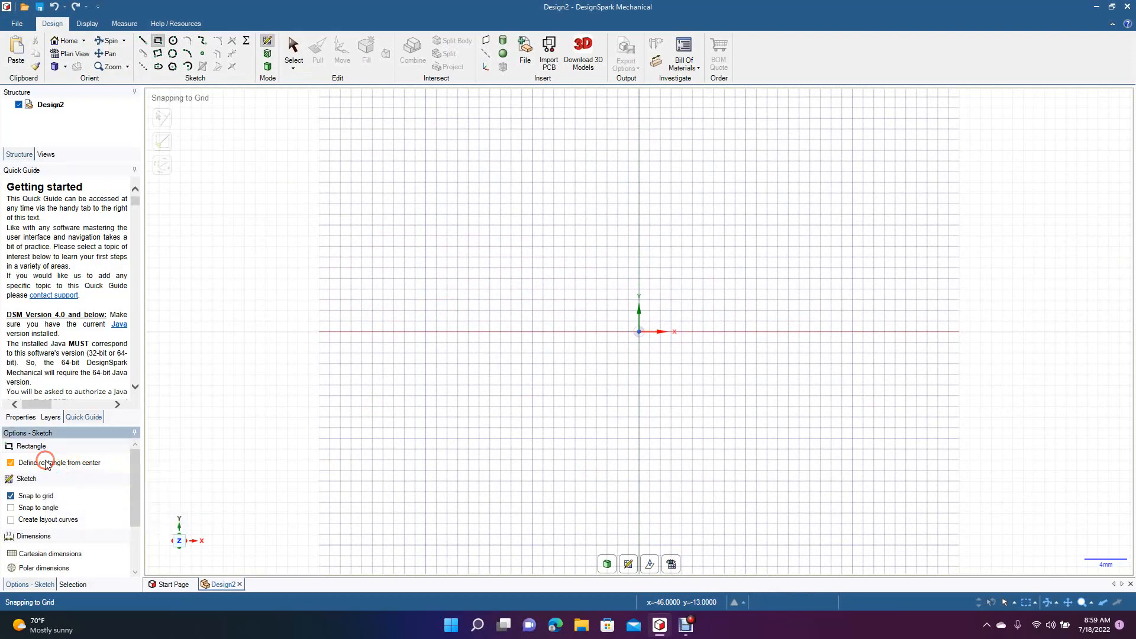
left_click(639, 332)
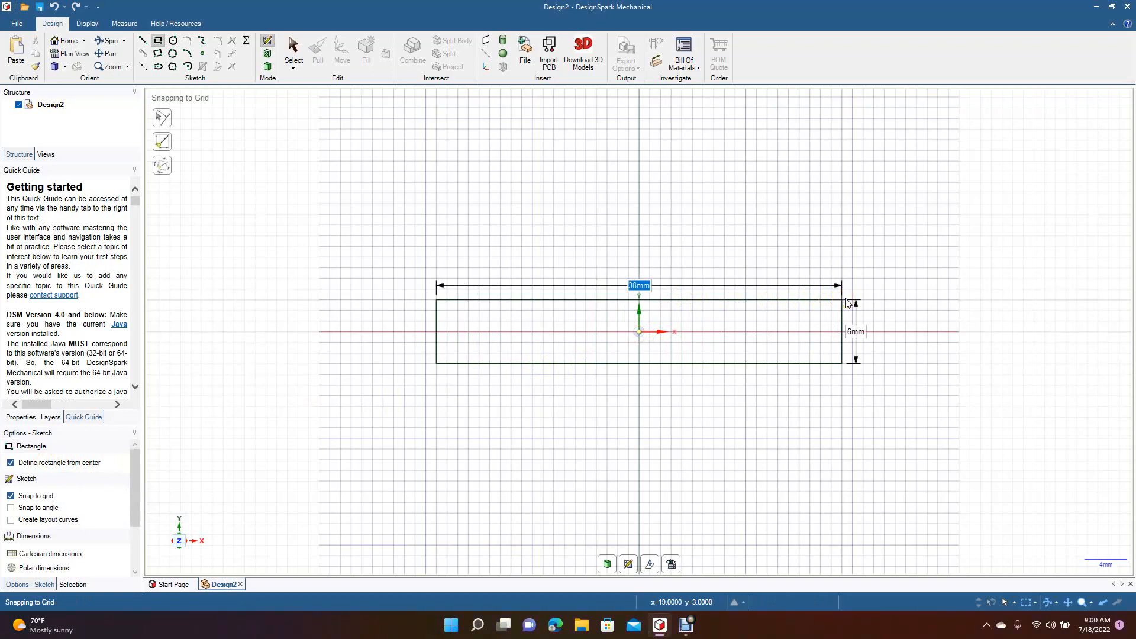
left_click(846, 303)
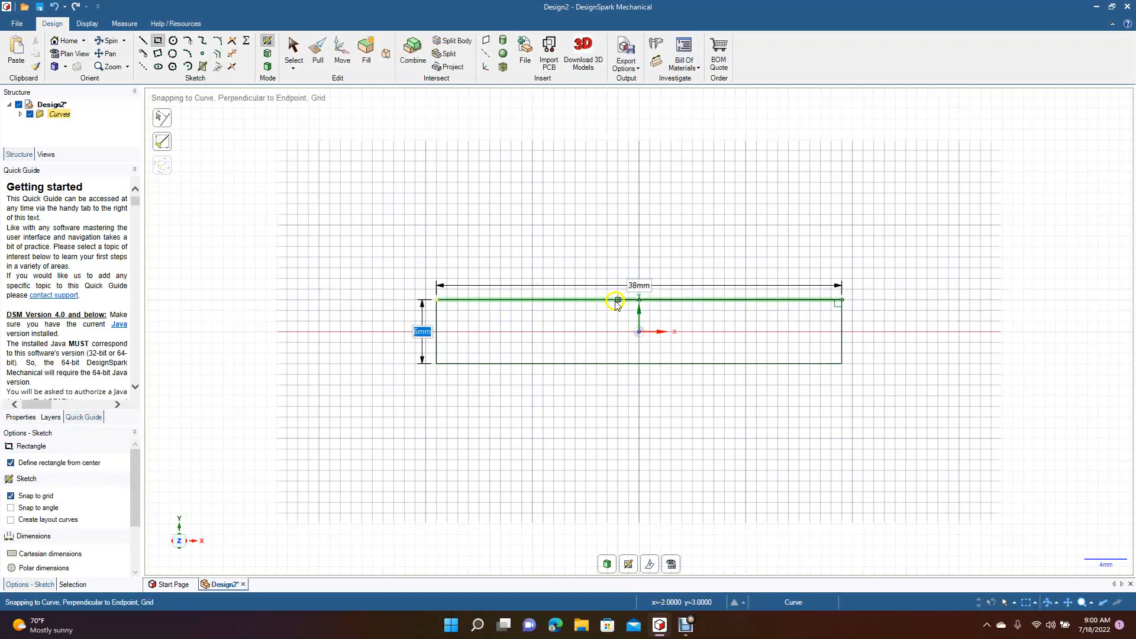
left_click(640, 331)
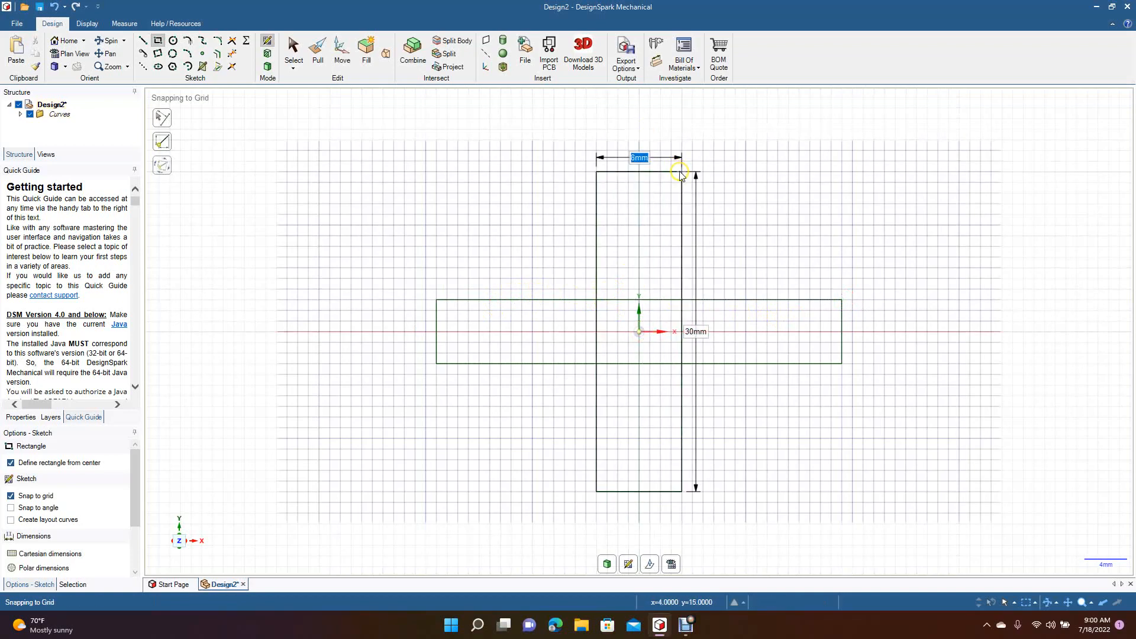
left_click(681, 172)
left_click(294, 56)
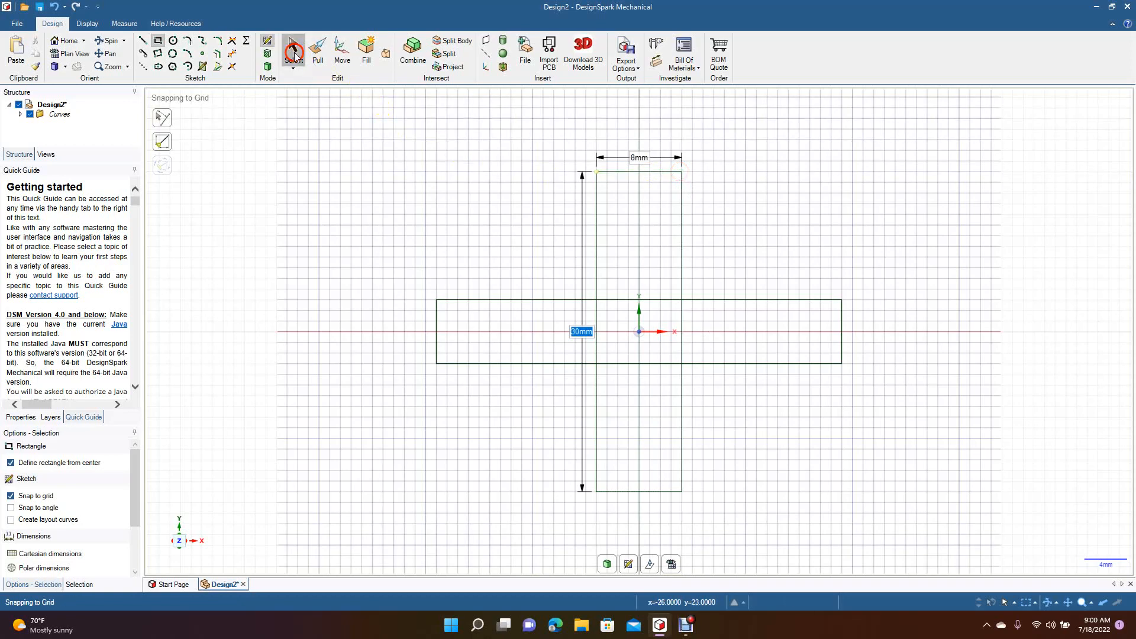
- Trim the four inner line segments where the rectangles overlap, leaving a single cross outline
left_click(231, 56)
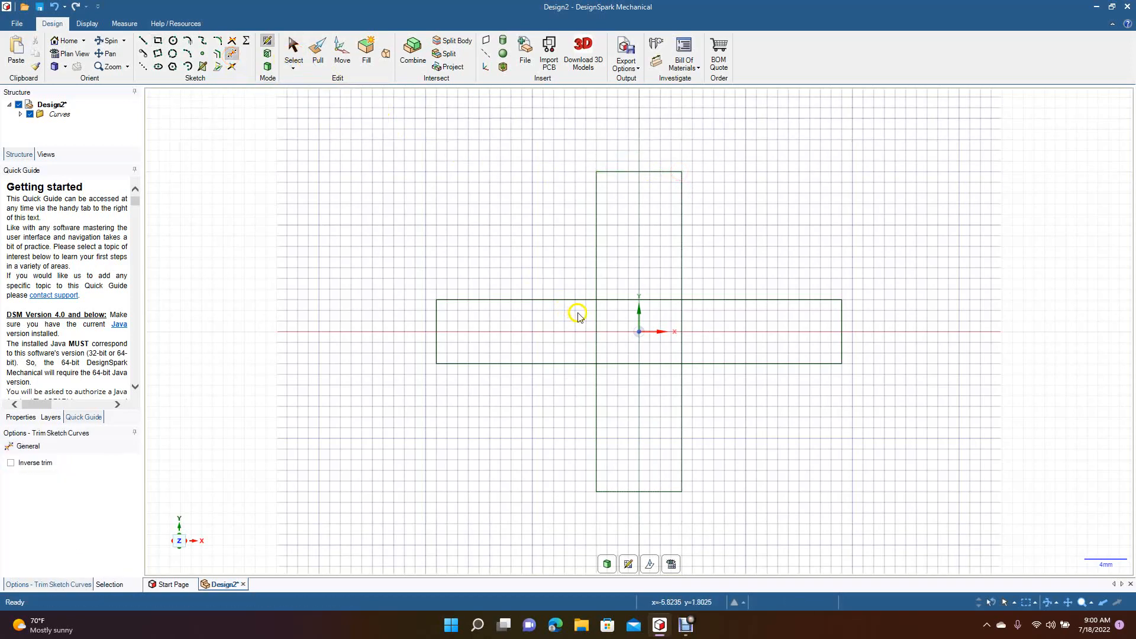
left_click(596, 318)
left_click(609, 300)
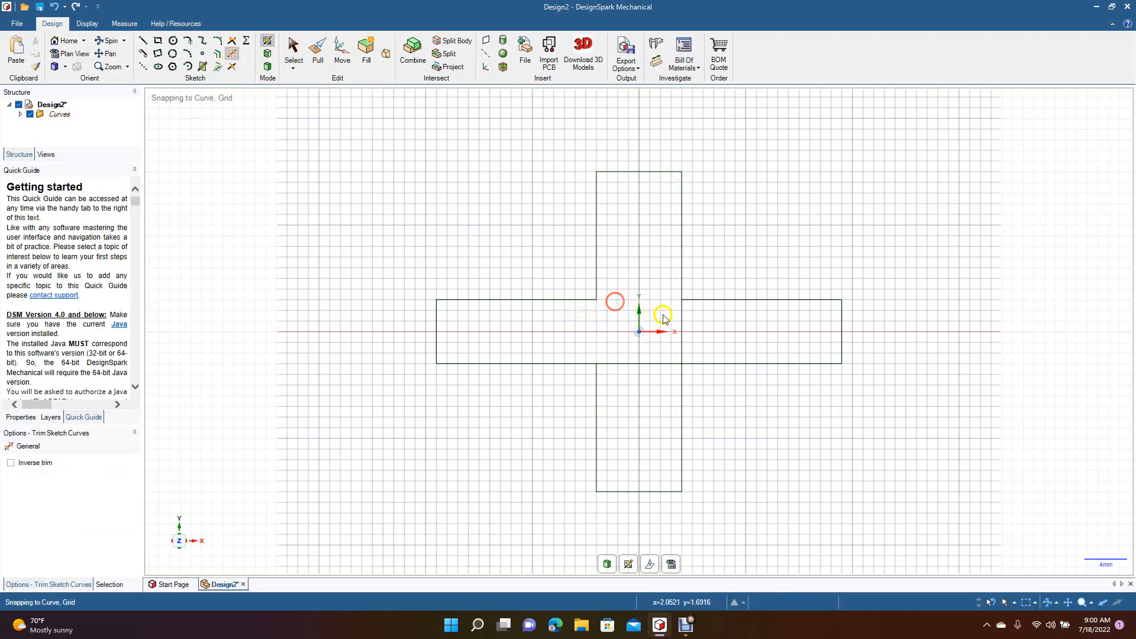
left_click(680, 317)
left_click(654, 363)
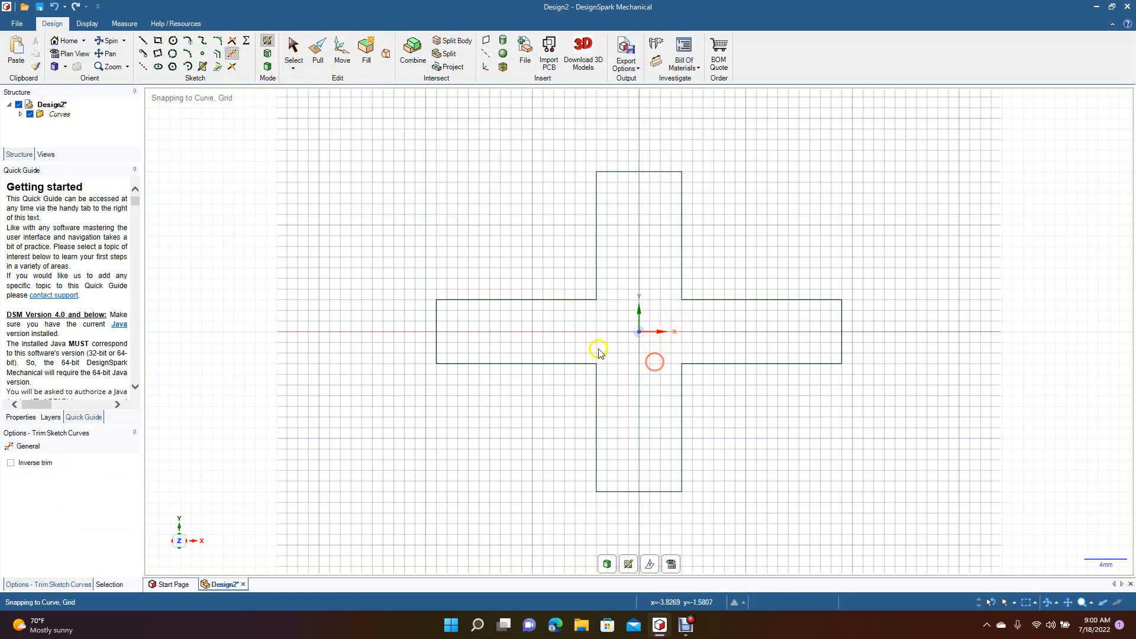
- Turn the cross sketch into a surface in 3D mode and start the Pull tool
left_click(269, 70)
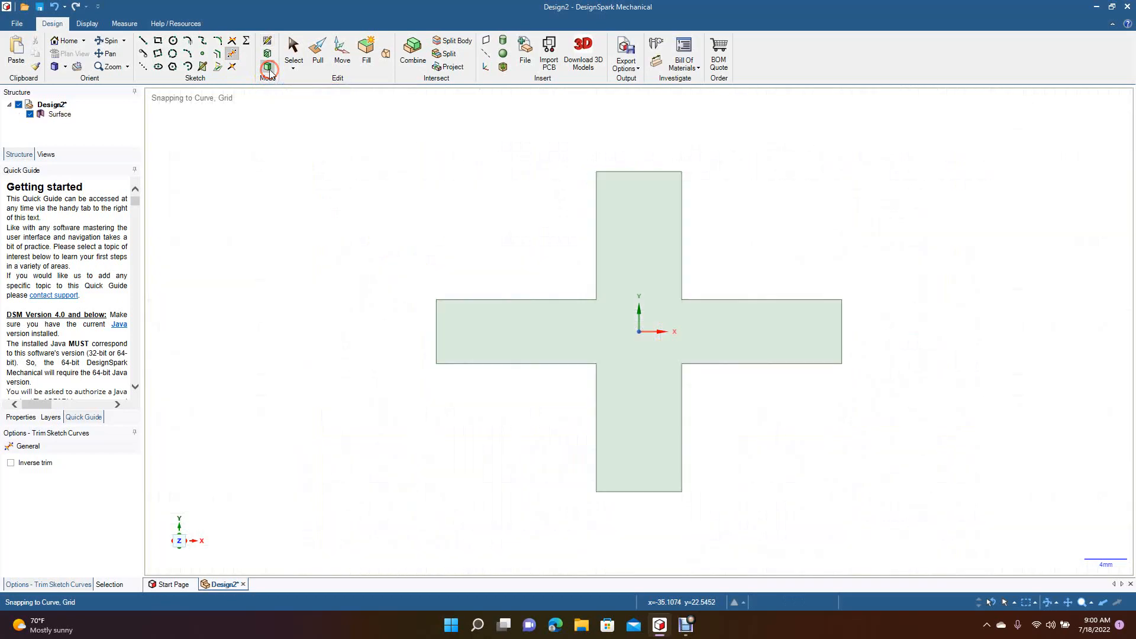
left_click(116, 43)
left_click_drag(317, 396, 286, 335)
left_click(293, 49)
left_click(318, 51)
left_click(613, 332)
left_click_drag(614, 332, 602, 312)
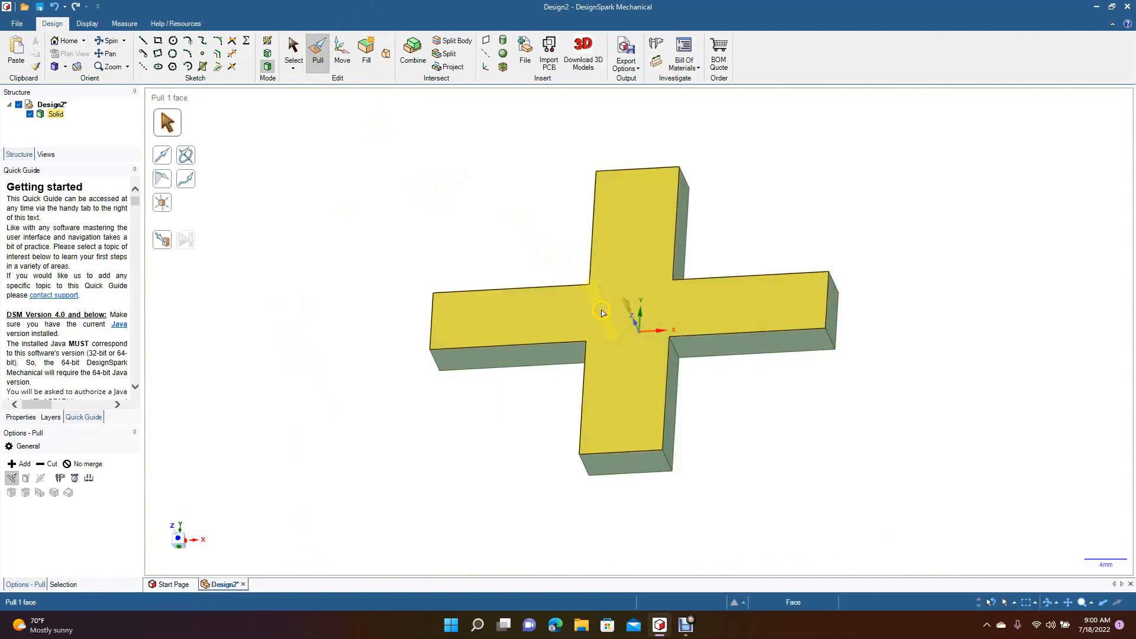
key("ctrl+z")
- Pull the cross surface 5 mm into a solid
left_click(606, 333)
type("5")
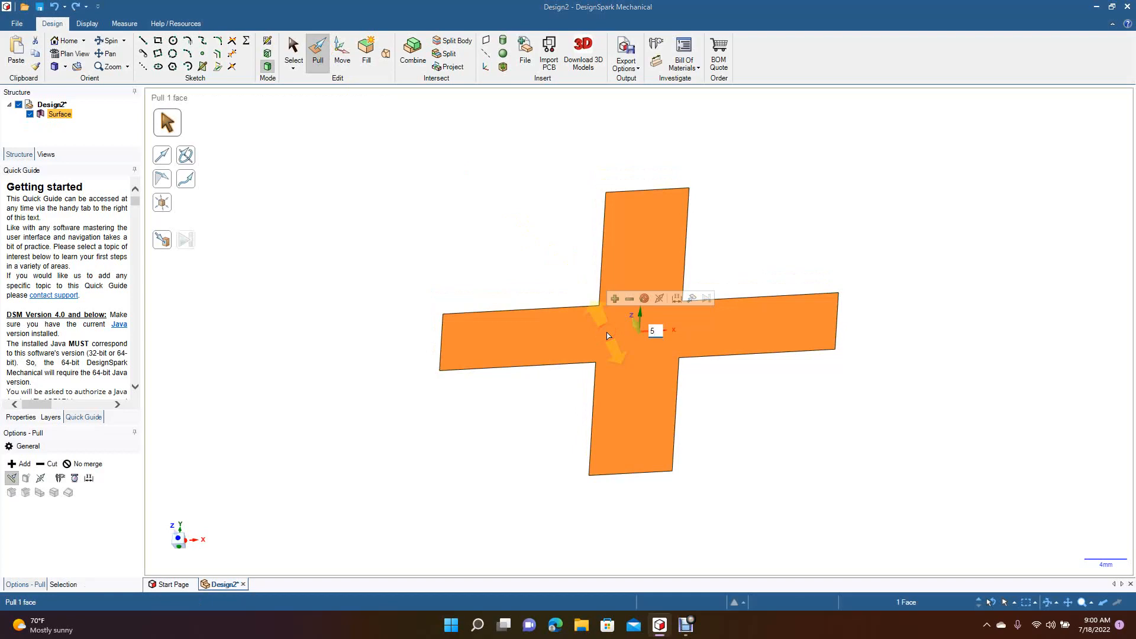
key("Return")
left_click(289, 49)
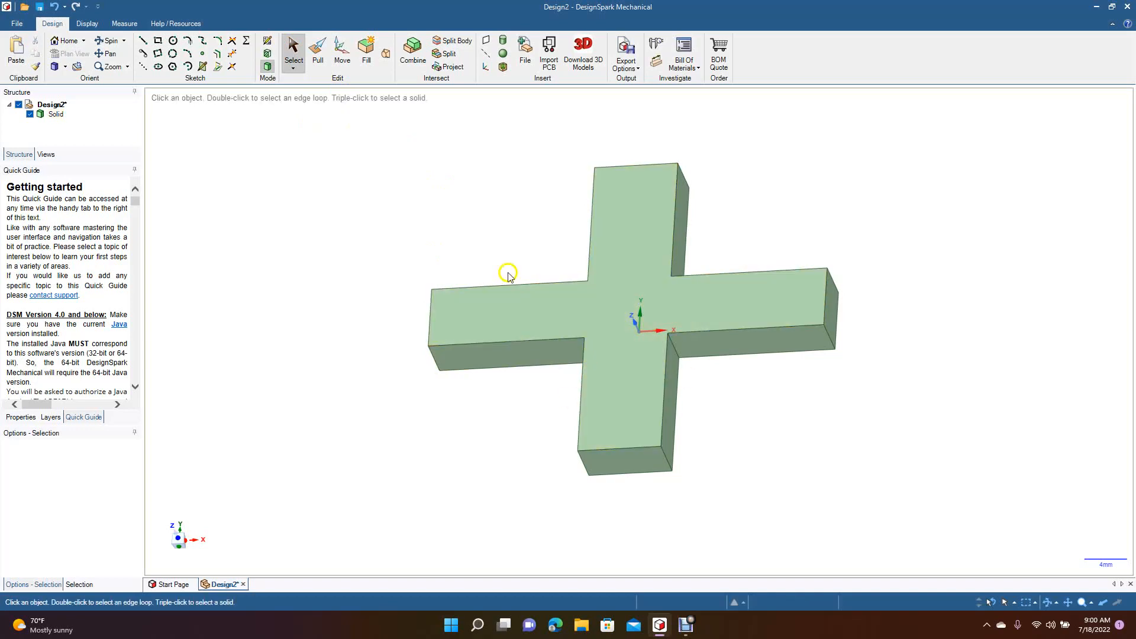
- Try to split the cross body using its own front face as the cutter
left_click(465, 43)
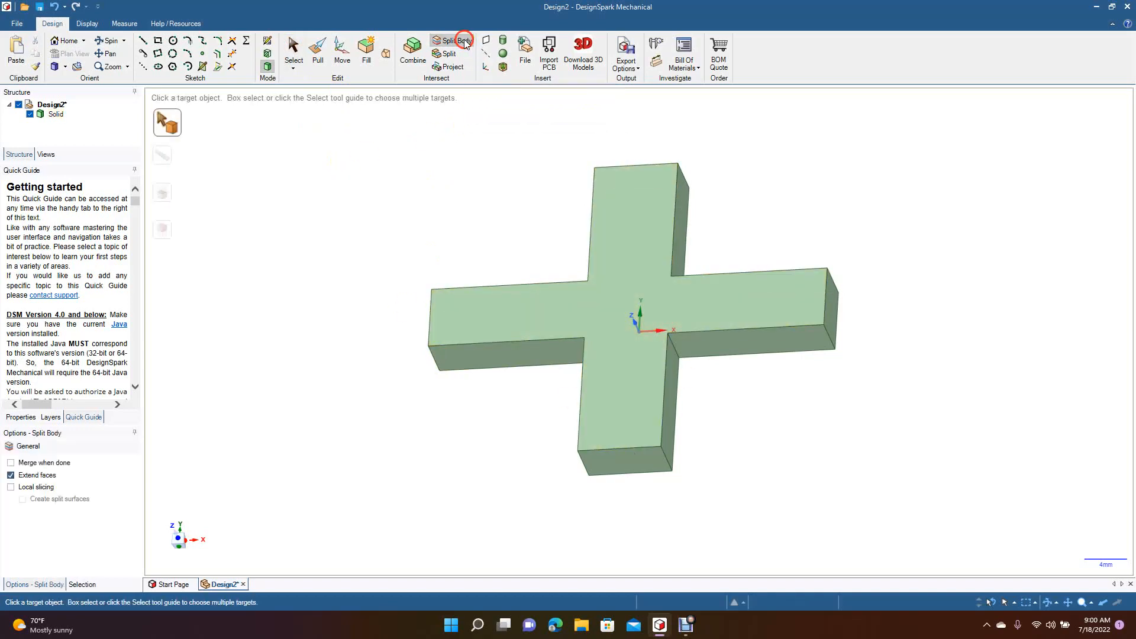
left_click(619, 252)
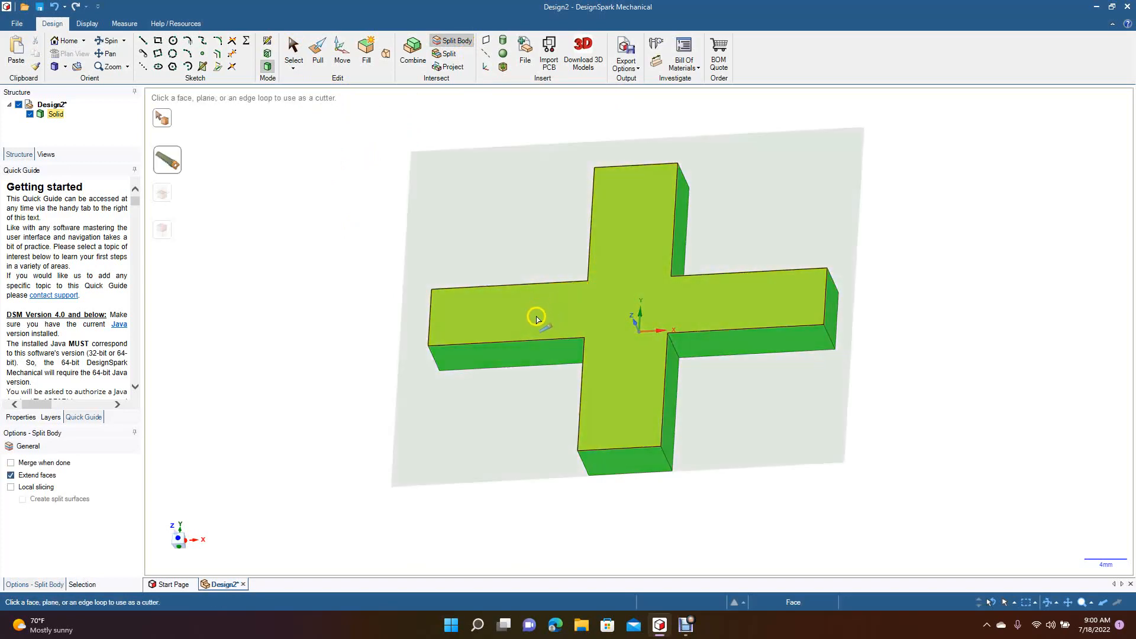
left_click(526, 316)
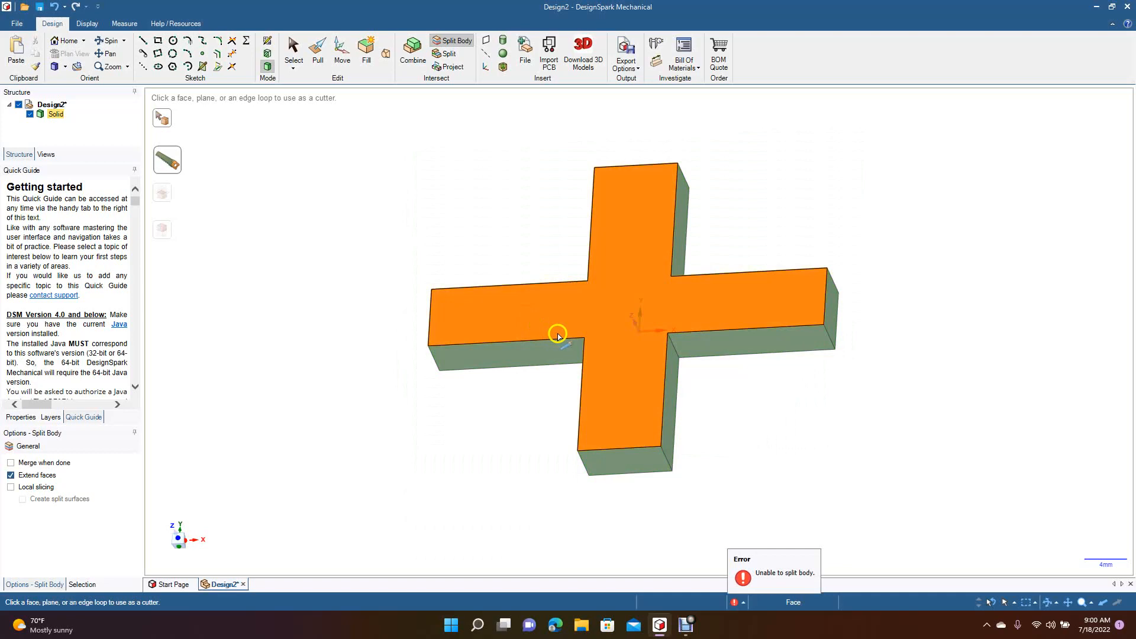
left_click(478, 235)
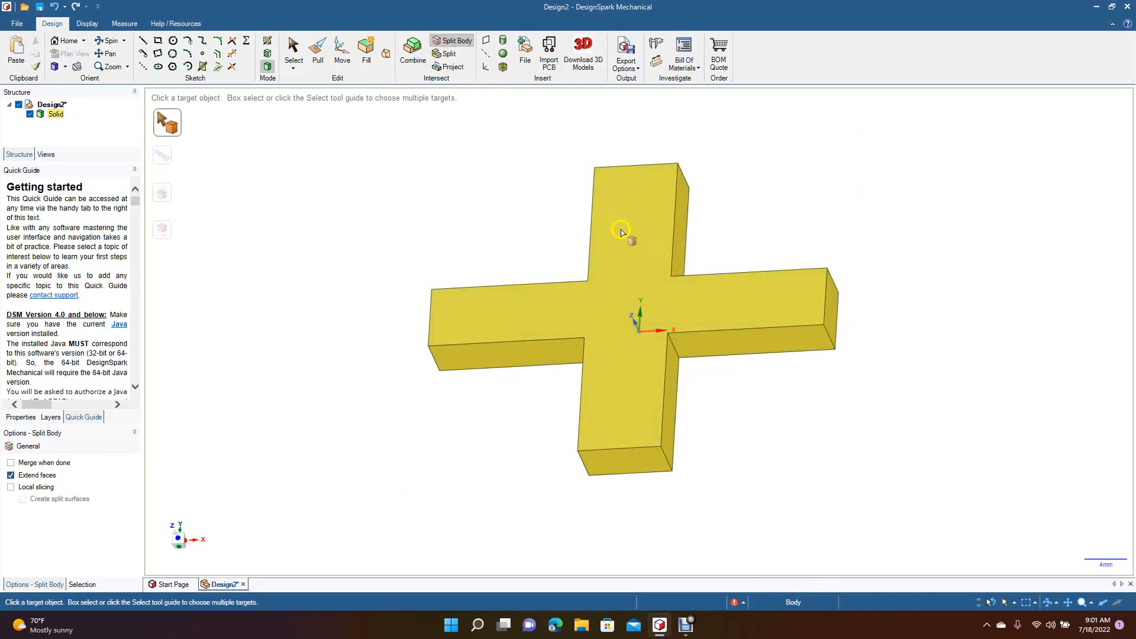
- Split the cross body using the underside face of the left arm as the cutter
left_click(621, 232)
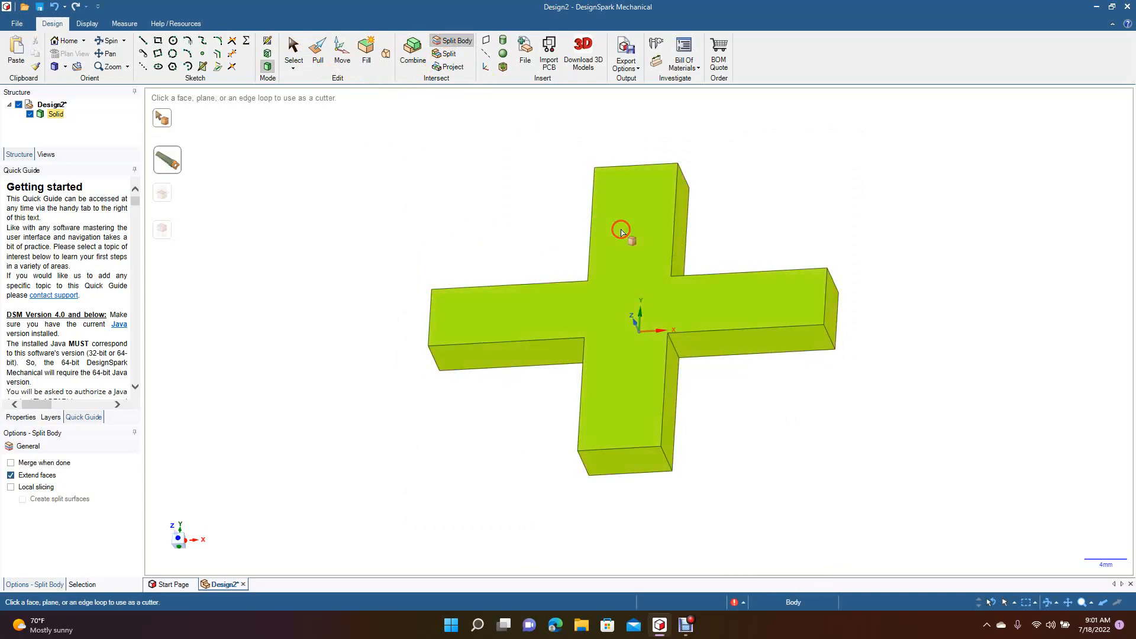
left_click(543, 352)
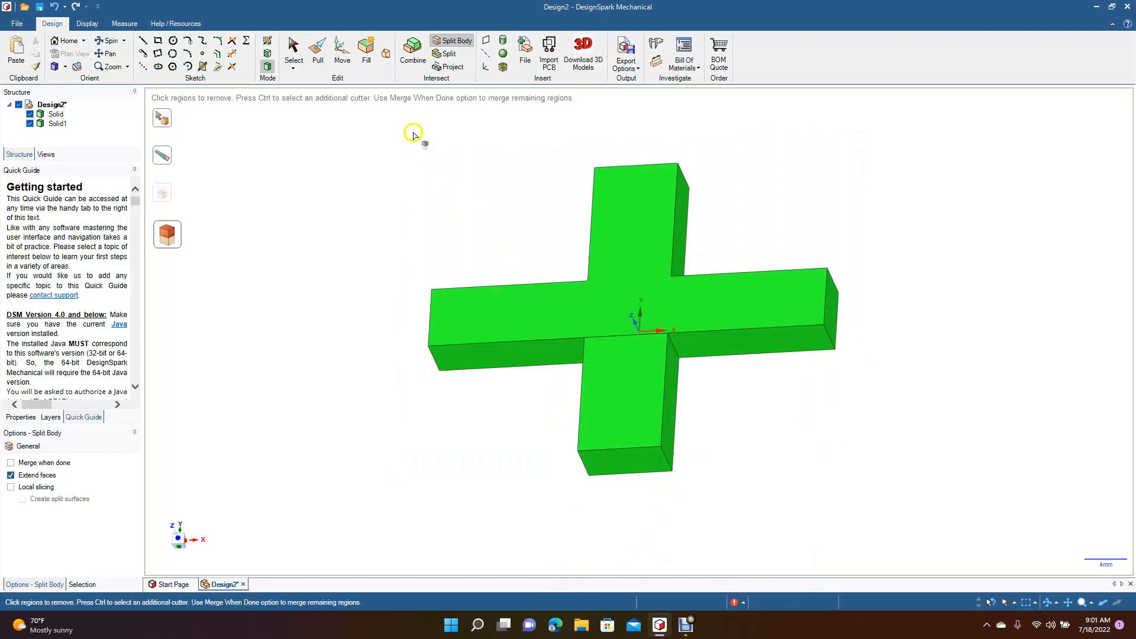
left_click(294, 50)
- Move the split-off lower arm body Solid1 downward along the Y axis, away from the rest of the cross
left_click(619, 383)
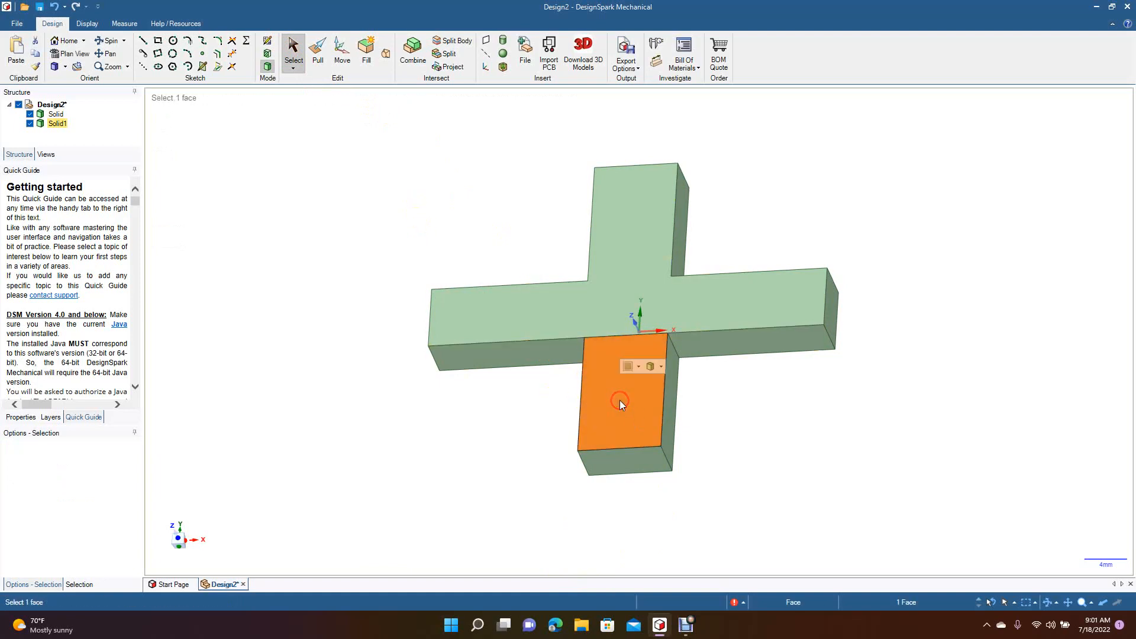
left_click(58, 123)
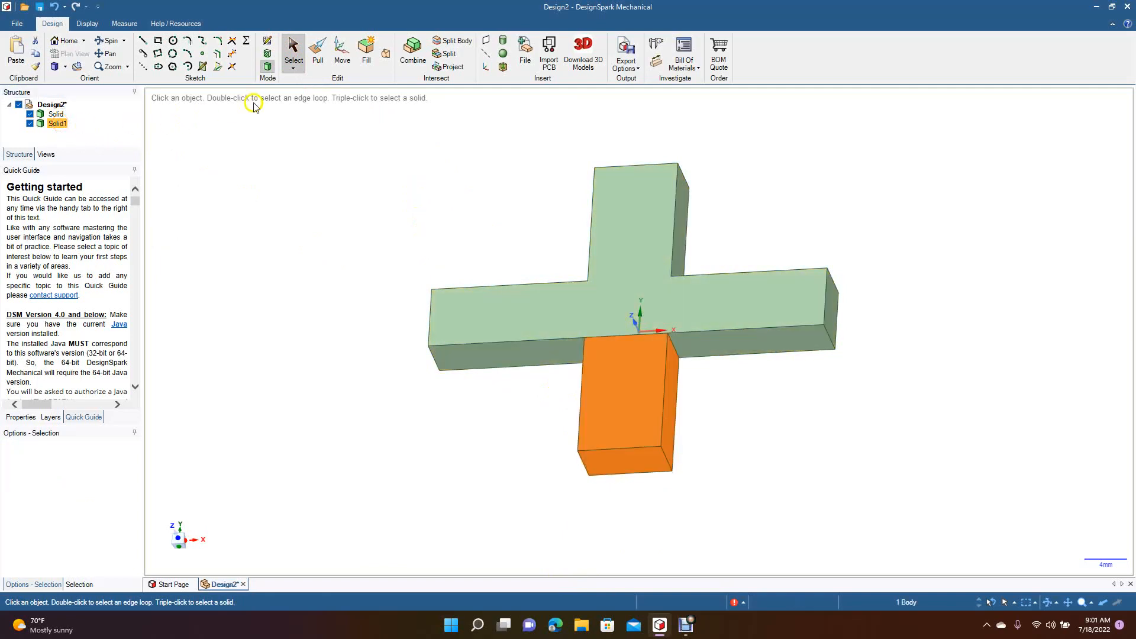
left_click(345, 63)
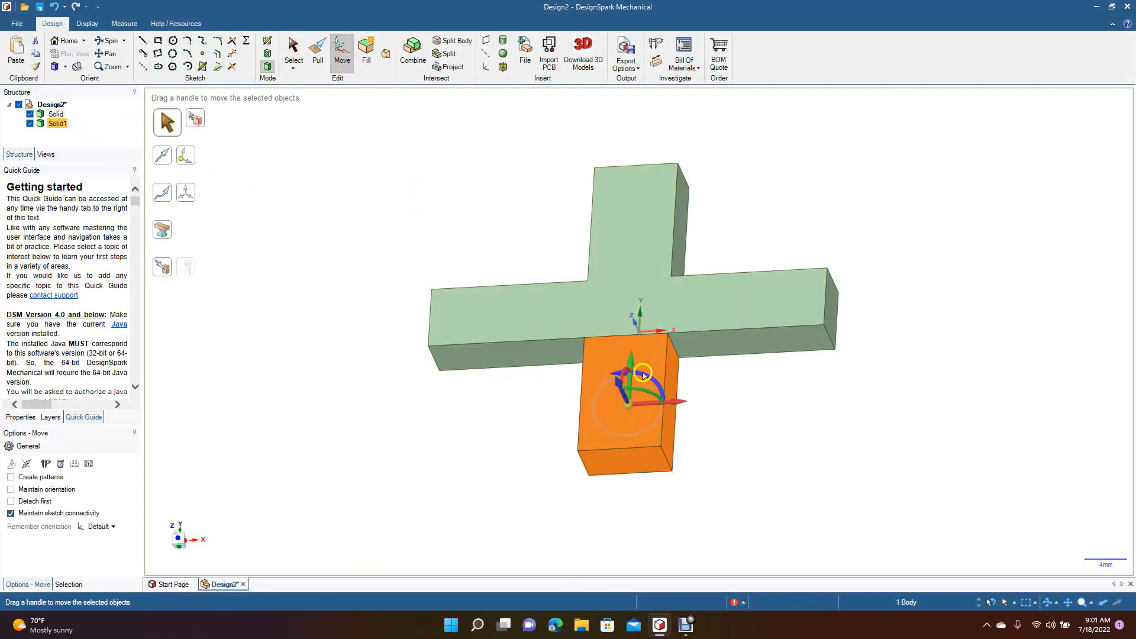
left_click_drag(632, 365, 632, 416)
left_click(819, 446)
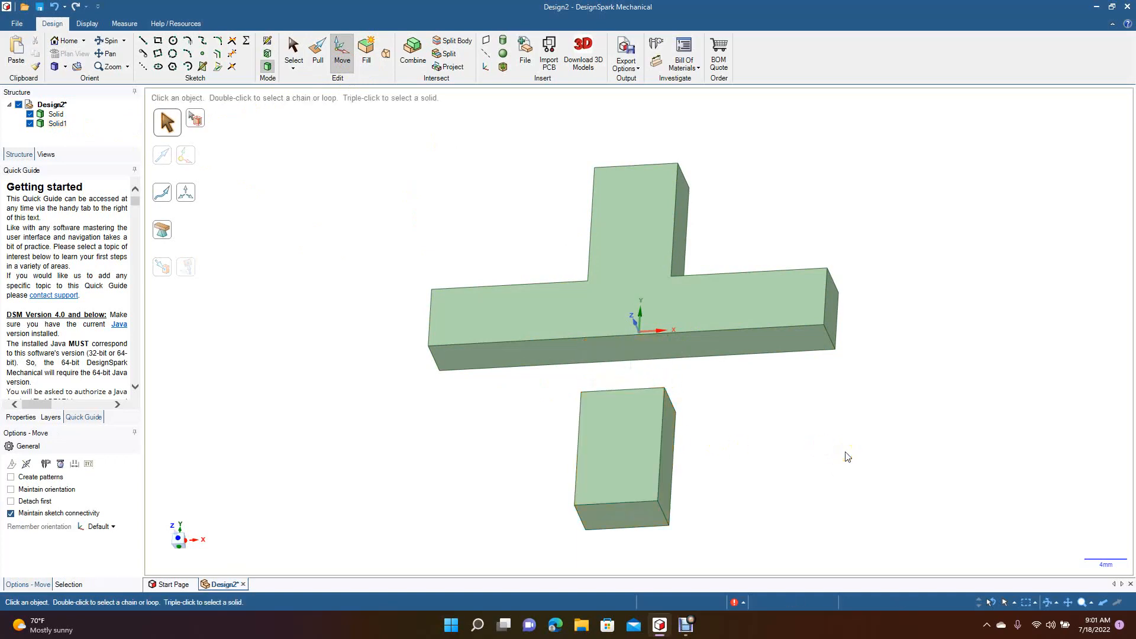
- Undo the lower arm's move and the body split
key("ctrl+z")
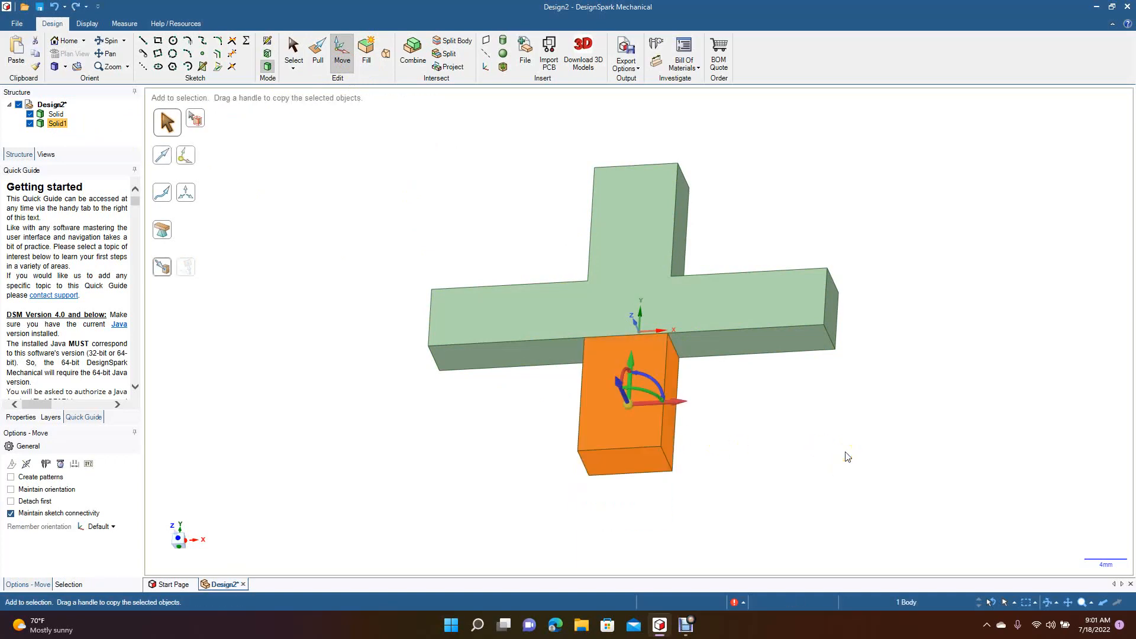
key("ctrl+z")
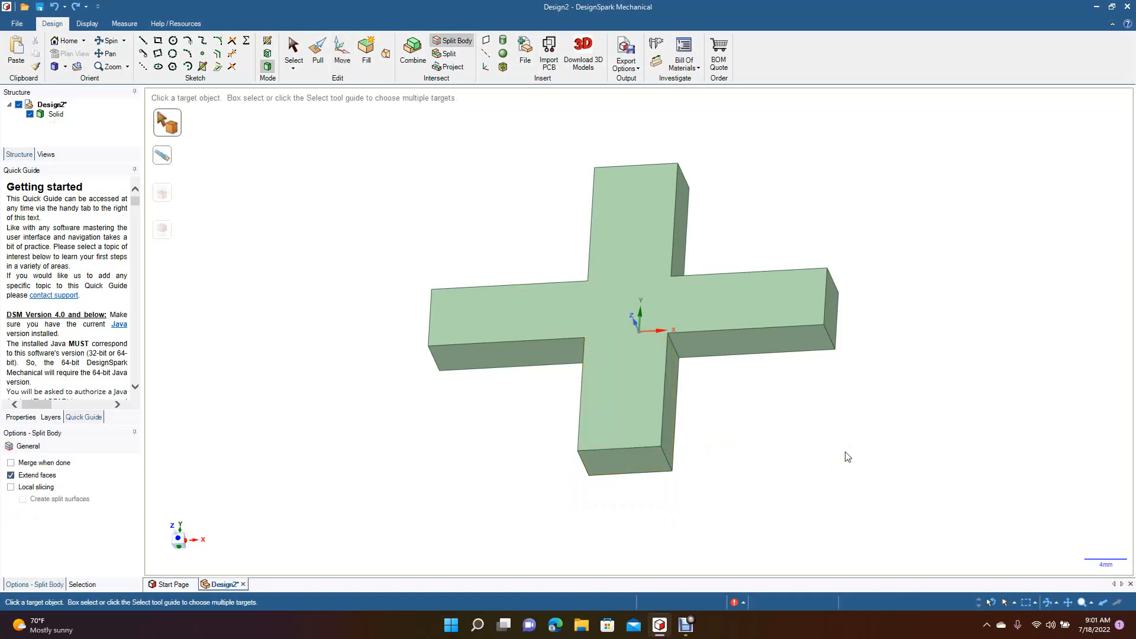
left_click(292, 50)
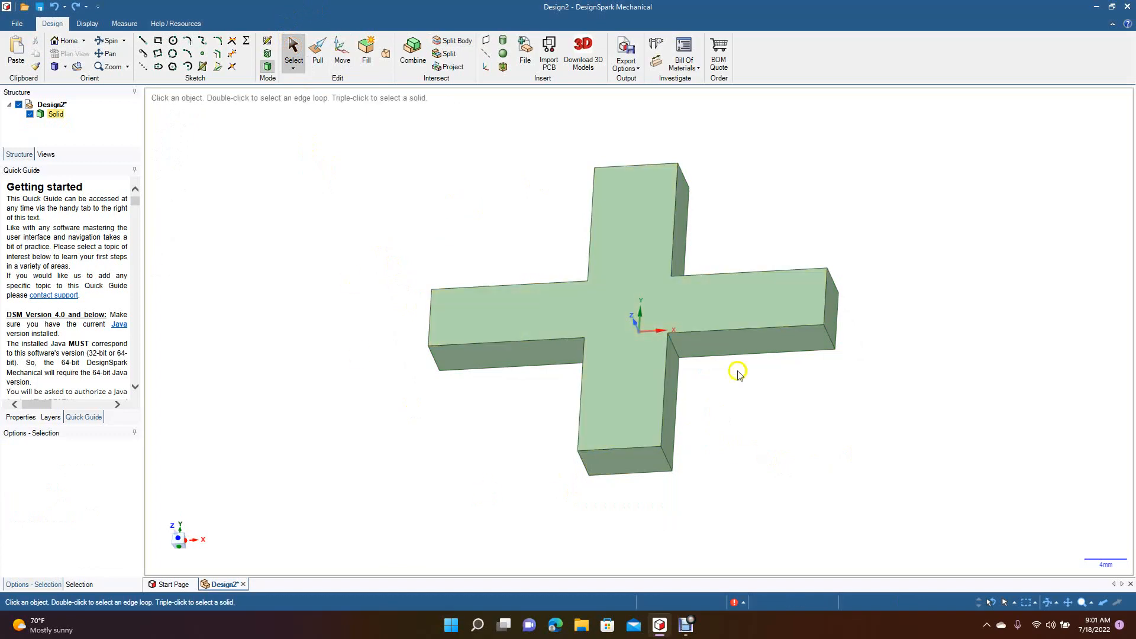
- Split the lower arm from the cross body using the underside face of the right arm as the cutter
left_click(622, 440)
left_click(454, 41)
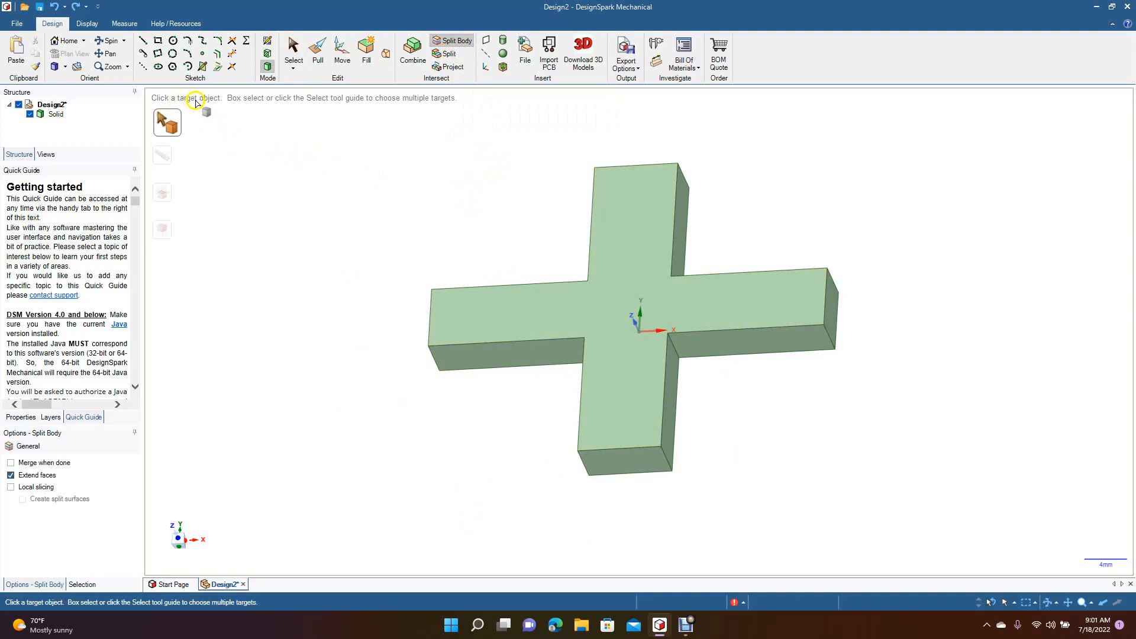
left_click(633, 267)
left_click(632, 267)
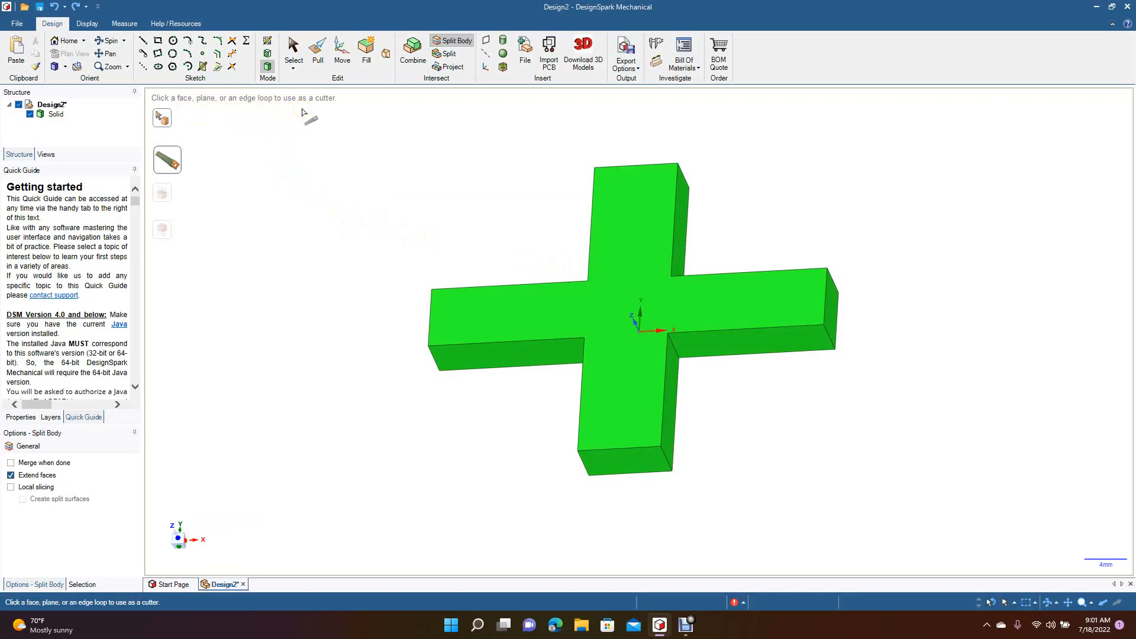
left_click(707, 344)
left_click(702, 345)
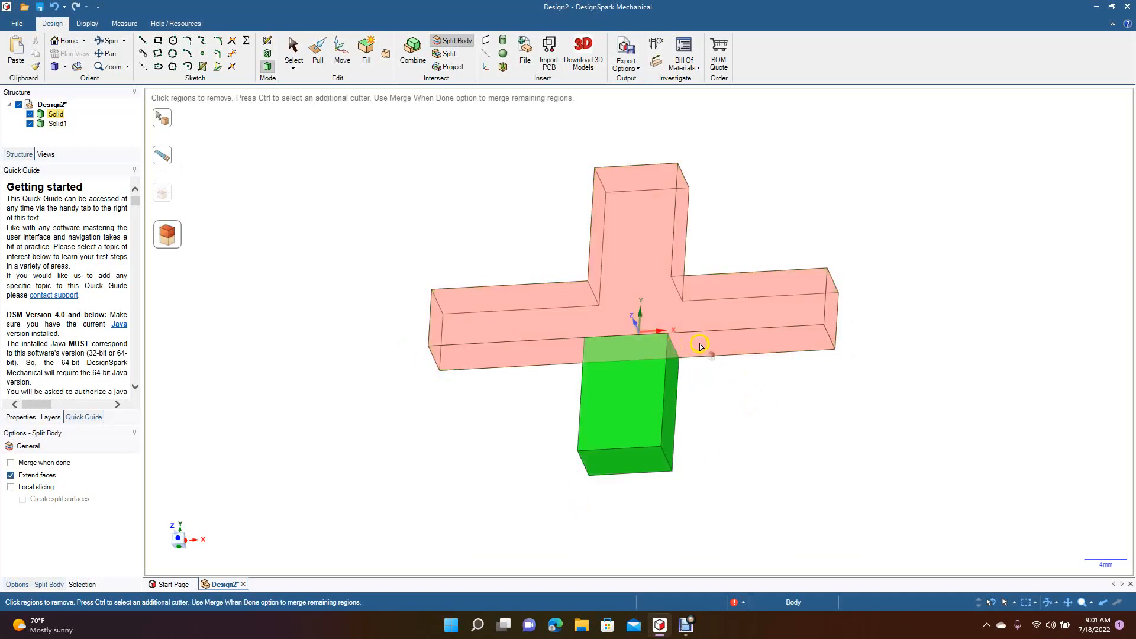
left_click(293, 50)
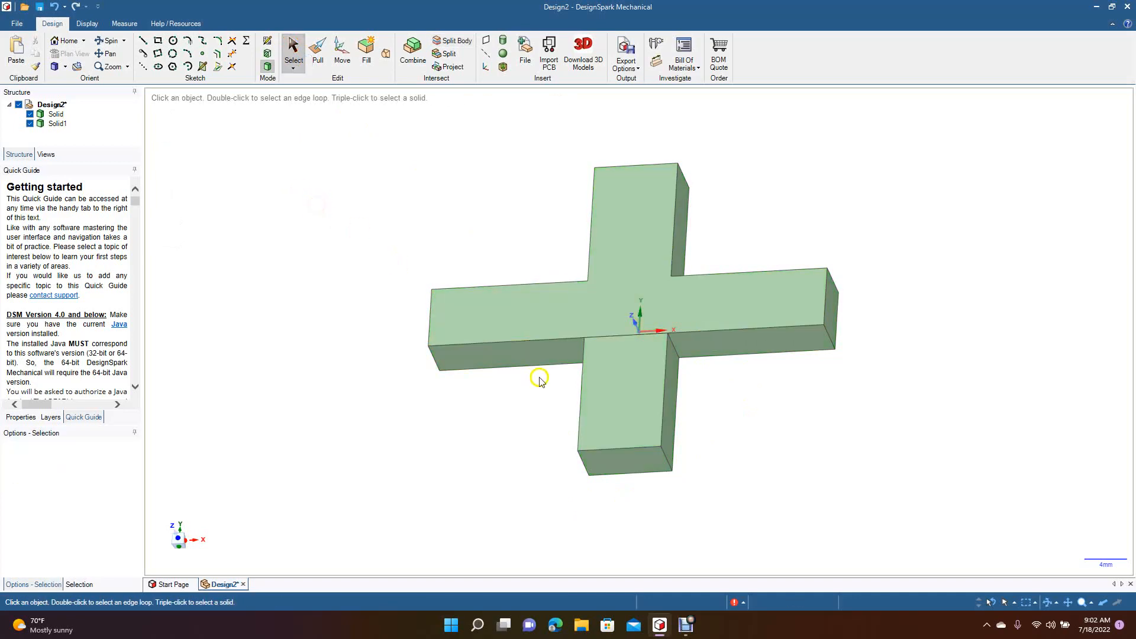
- Move the split-off lower arm body downward along the Y axis, clear of the rest of the cross
left_click(62, 126)
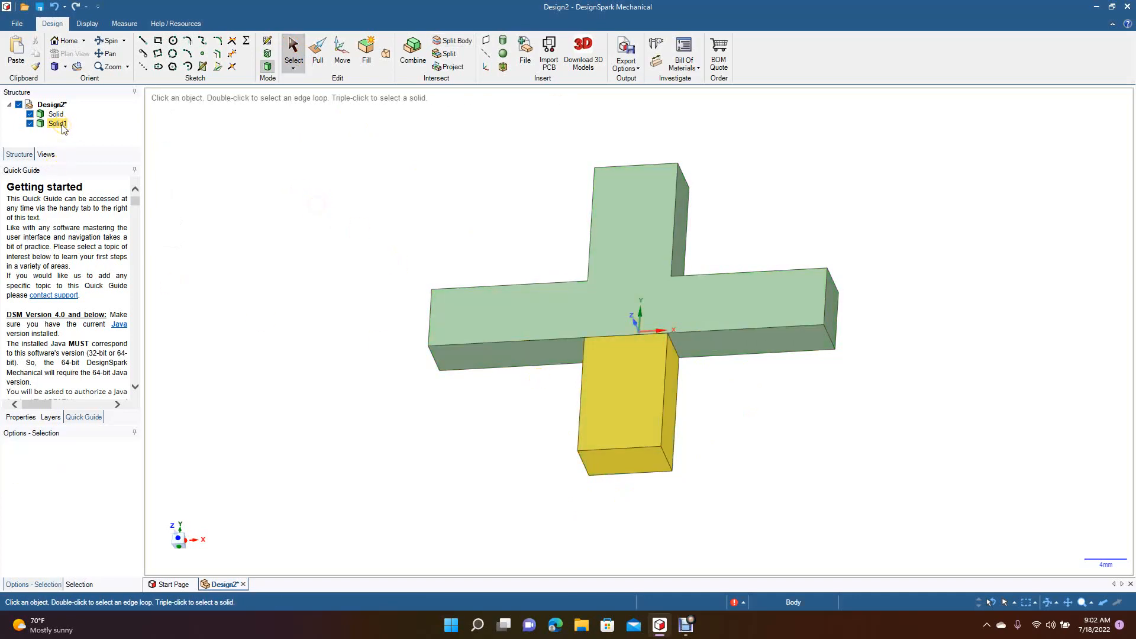
left_click(62, 125)
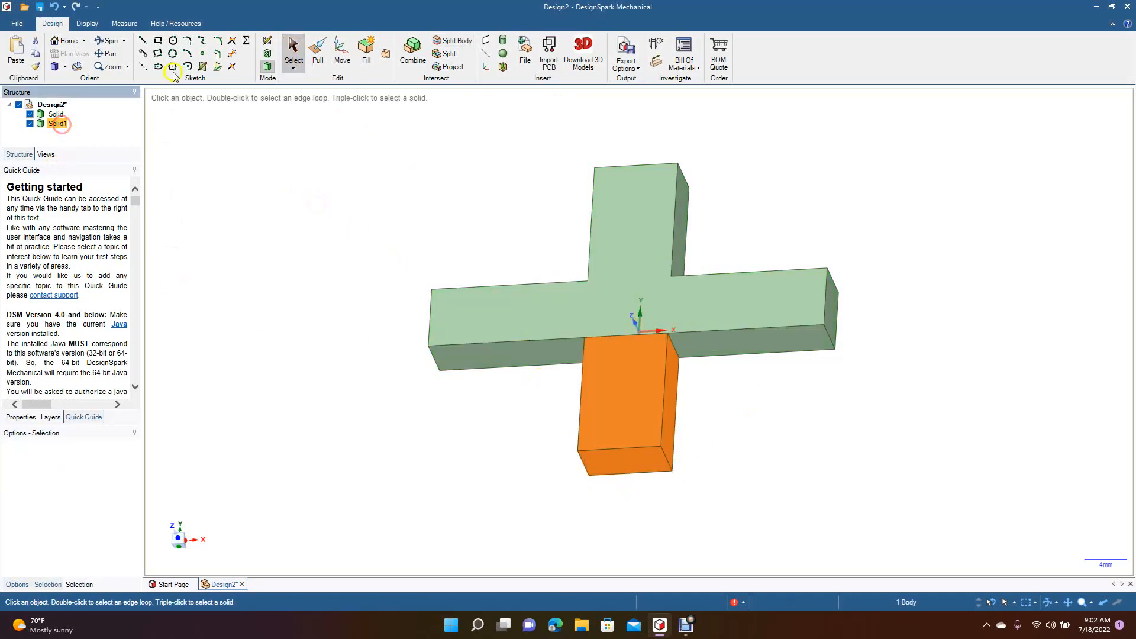
left_click(343, 60)
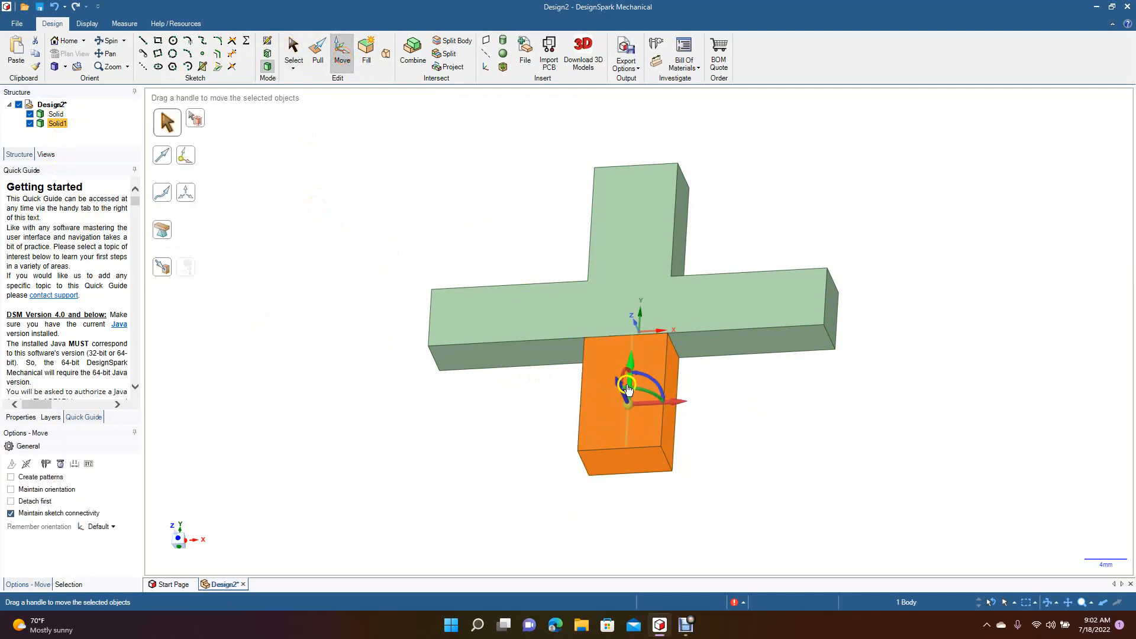
left_click_drag(630, 359, 630, 416)
left_click(538, 414)
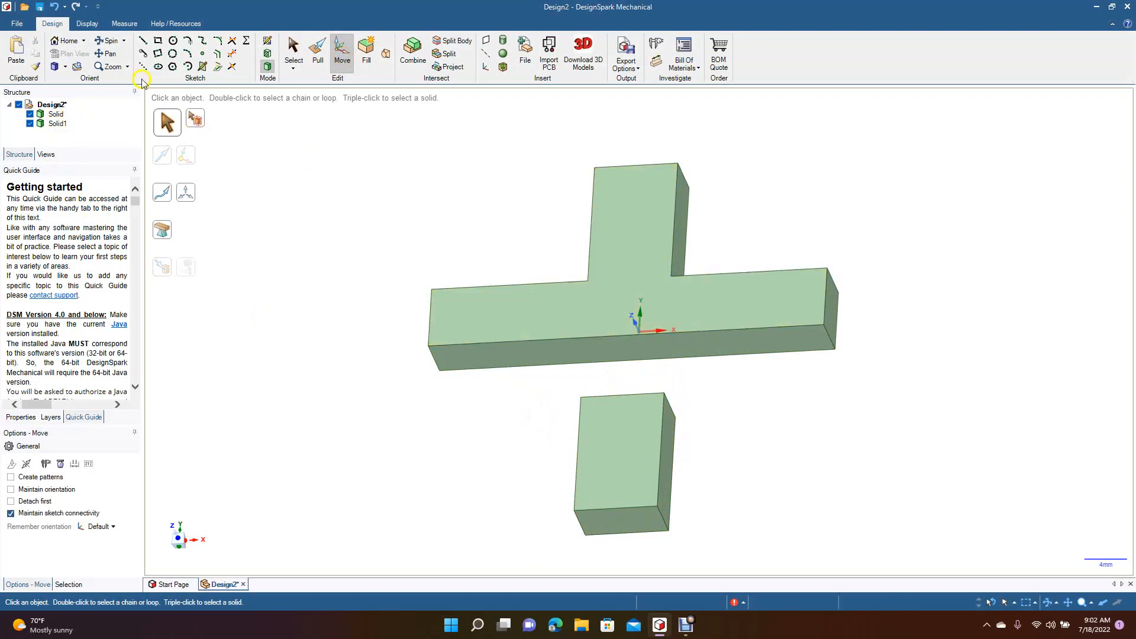
- Split the upper arm from the remaining cross body using the upper side face of the left arm as the cutter
left_click(119, 50)
left_click_drag(454, 251, 411, 299)
left_click(114, 42)
left_click_drag(481, 233, 466, 334)
left_click(294, 50)
left_click(314, 186)
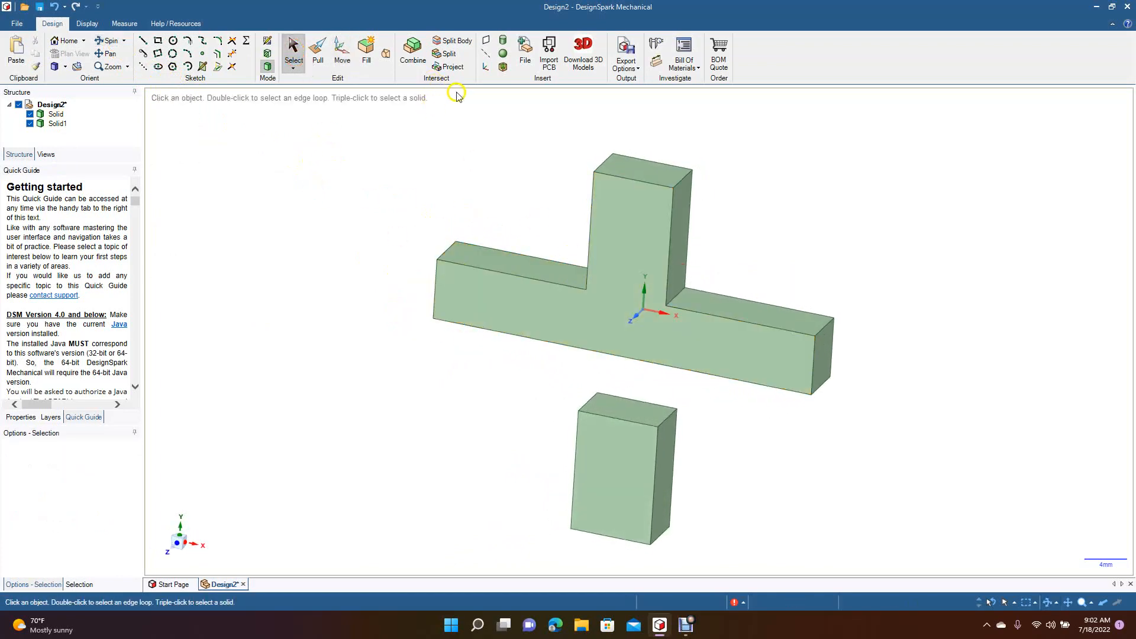
left_click(452, 40)
left_click(555, 287)
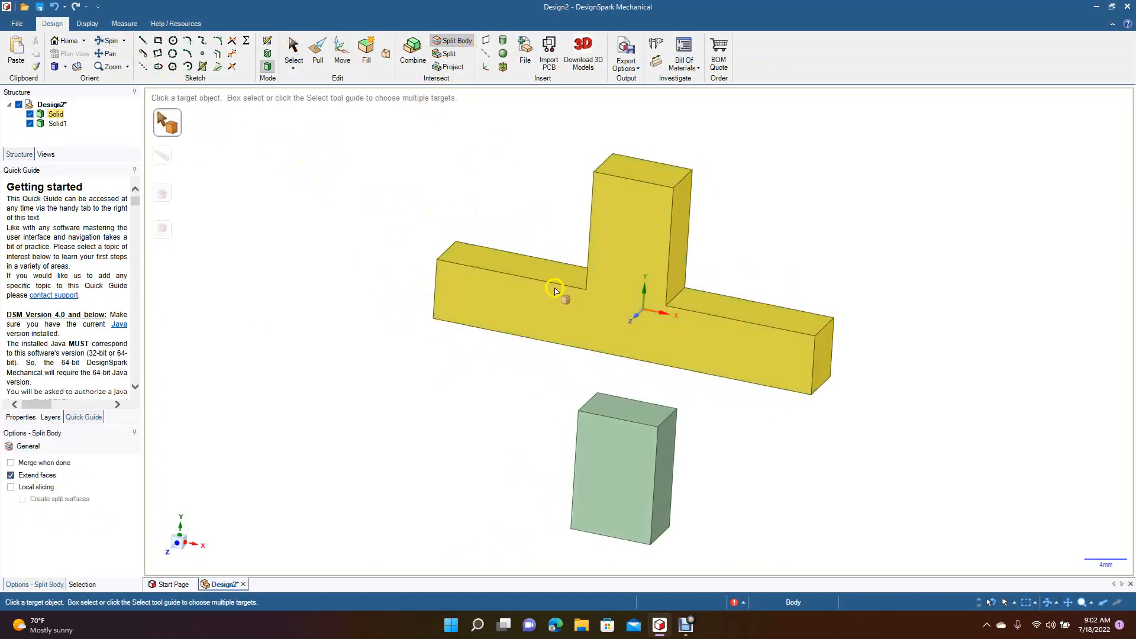
left_click(538, 308)
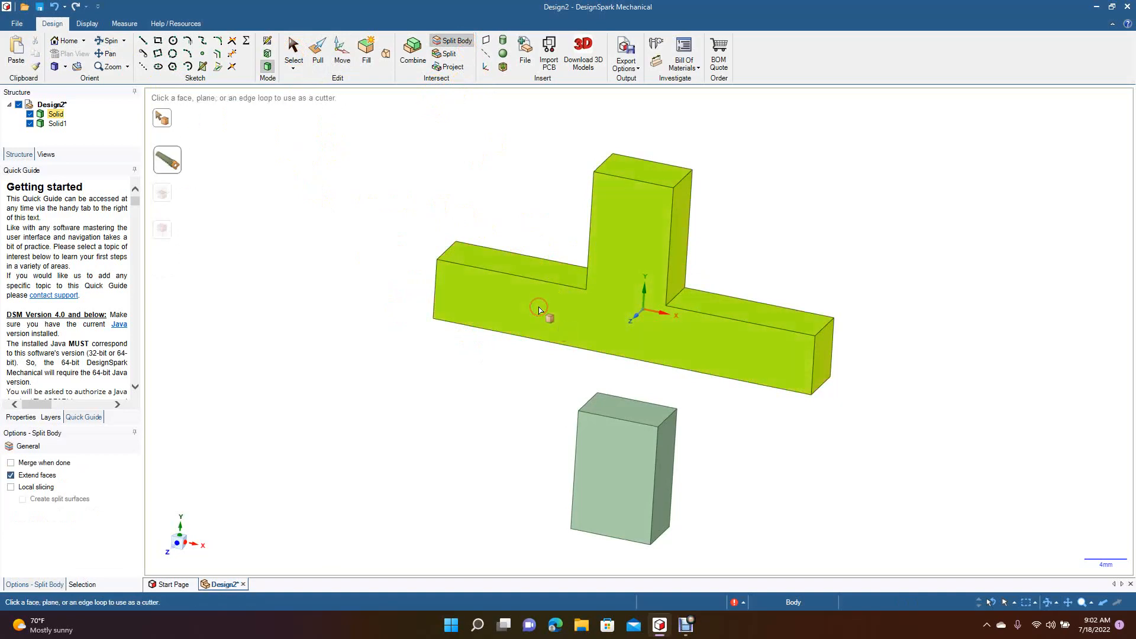
left_click(549, 276)
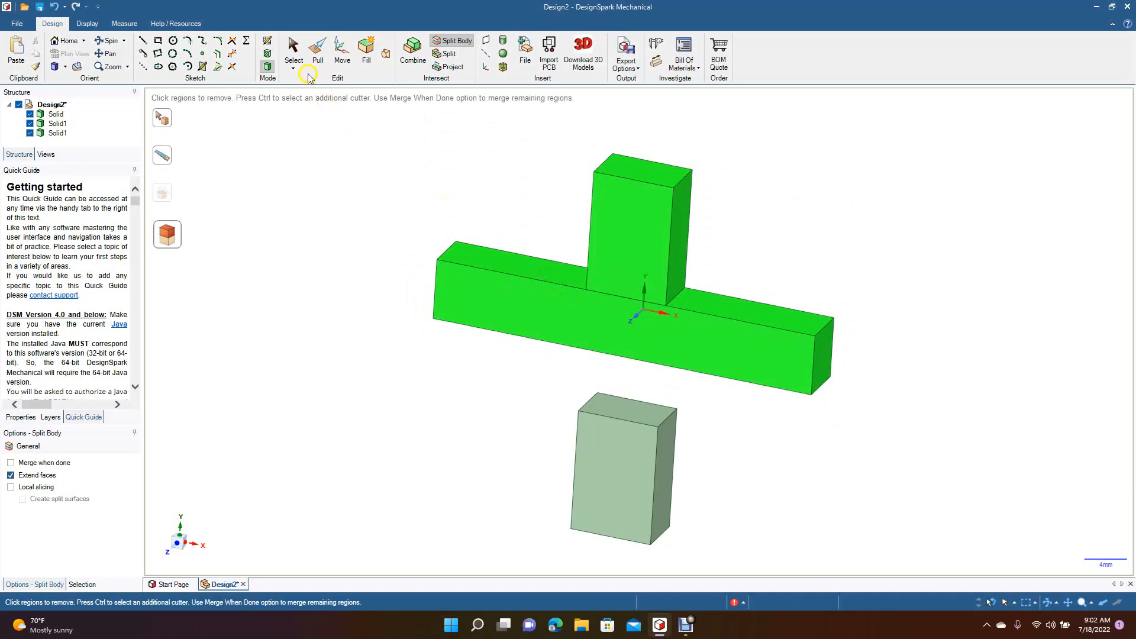
left_click(294, 54)
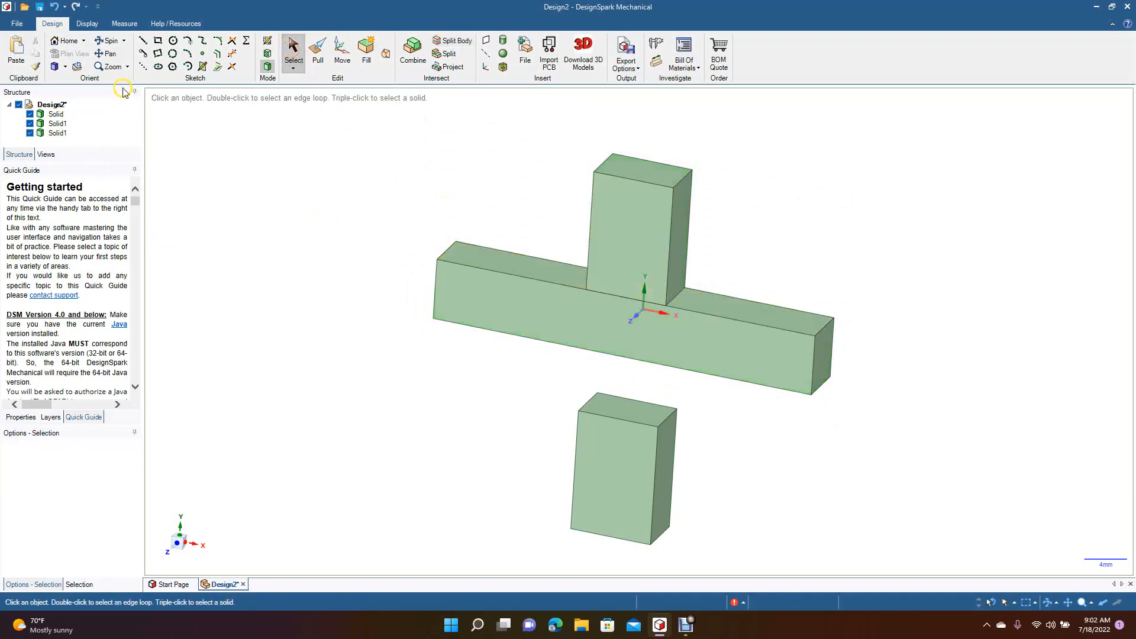
- Move the split-off upper arm body upward along the Y axis by about 3 mm, away from the horizontal bar
left_click(57, 115)
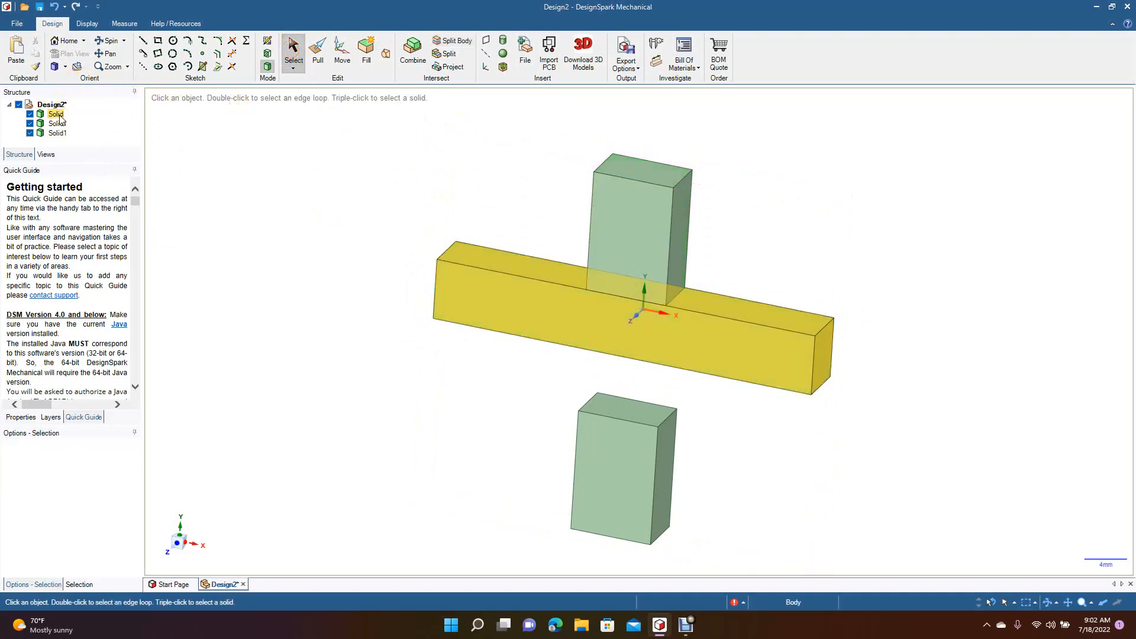
left_click(59, 132)
left_click(67, 135)
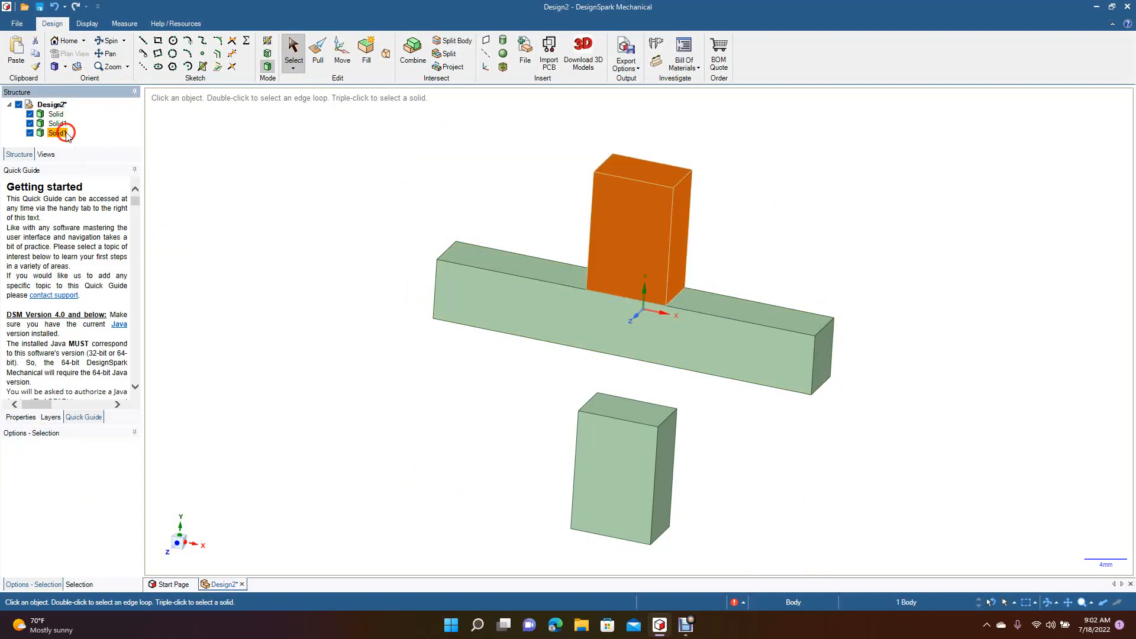
left_click(340, 51)
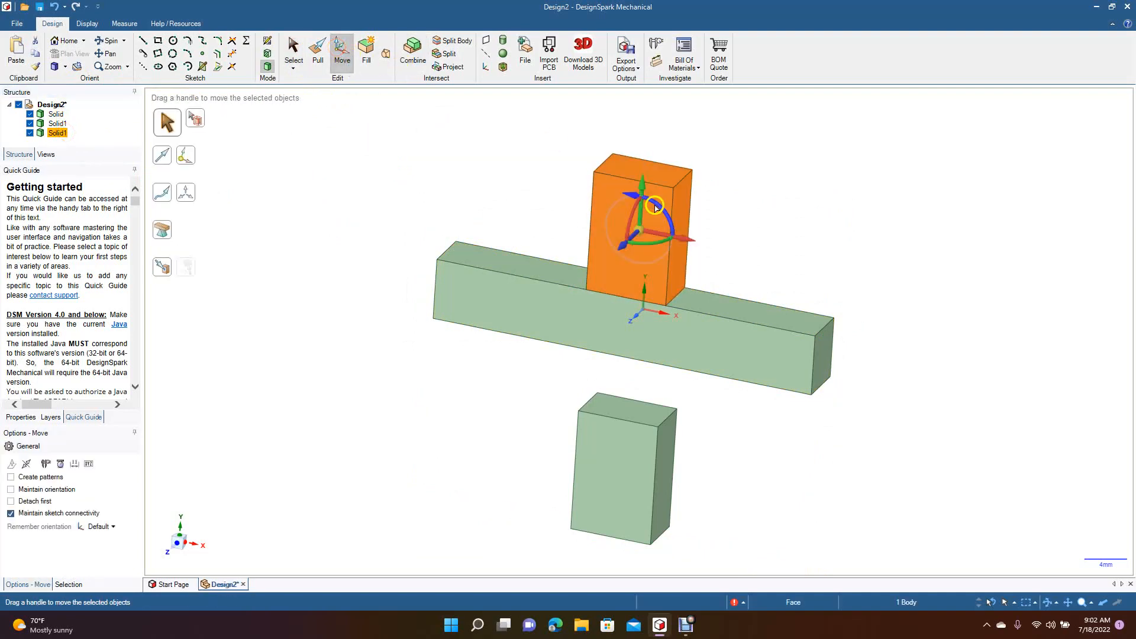
left_click_drag(643, 186, 644, 156)
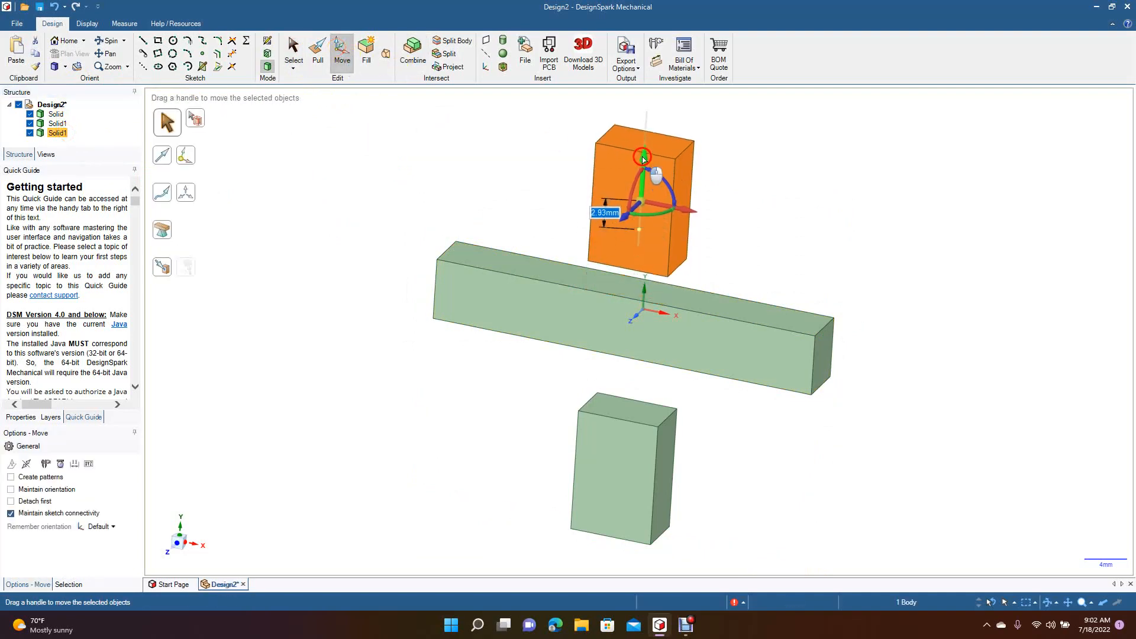
left_click(472, 182)
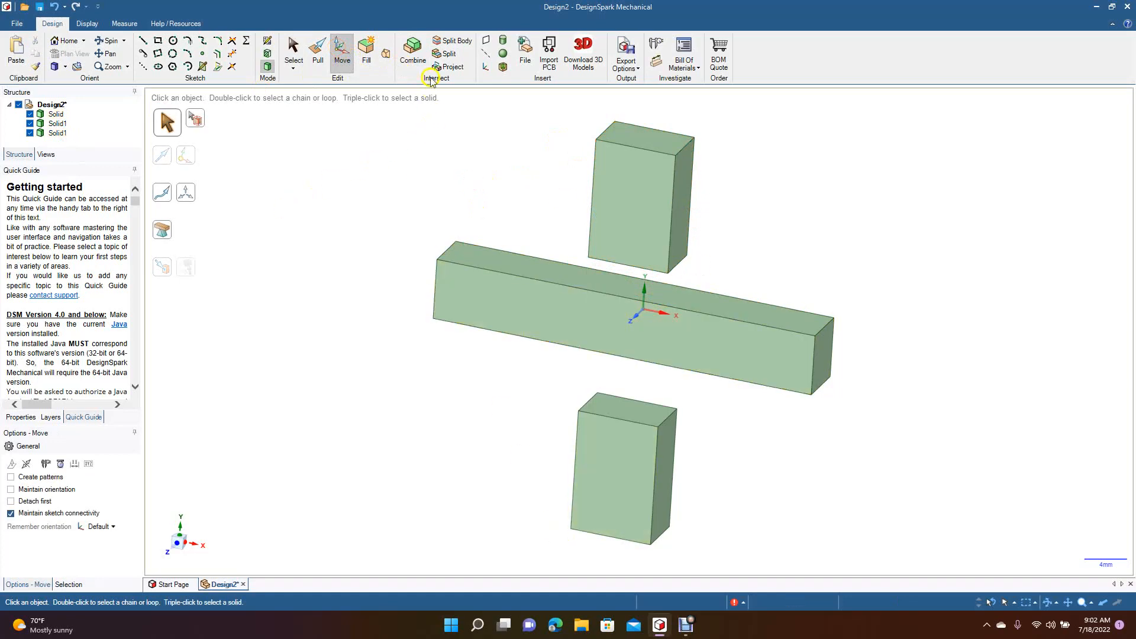
- Create a new design and orient its sketch grid to the plan view
left_click(455, 44)
left_click(18, 25)
mouse_move(26, 37)
left_click(84, 59)
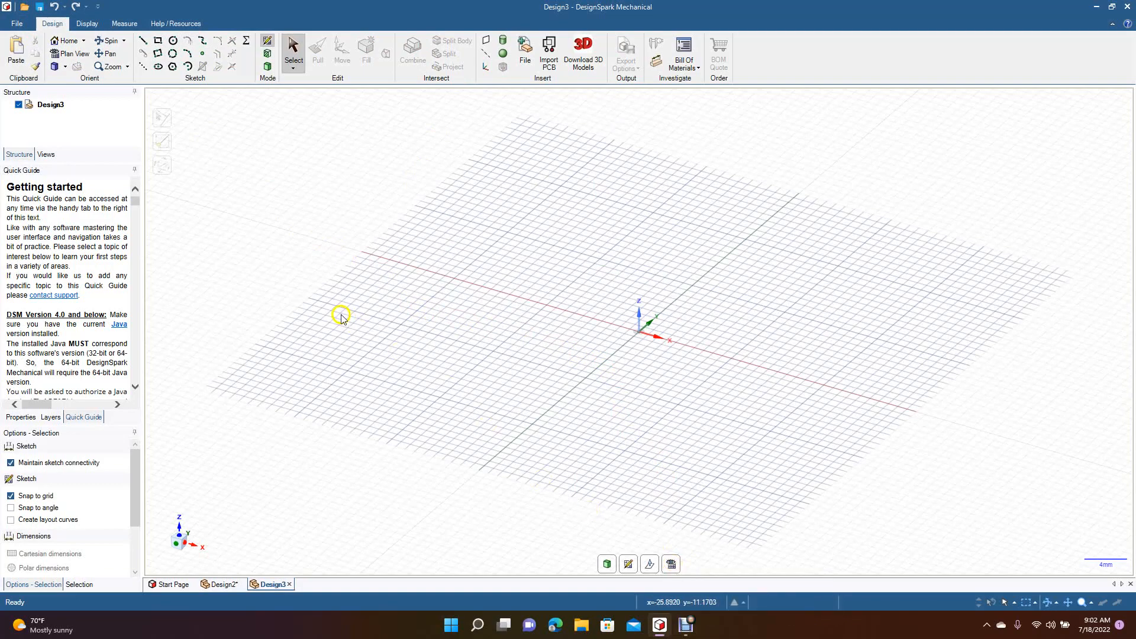
left_click(673, 563)
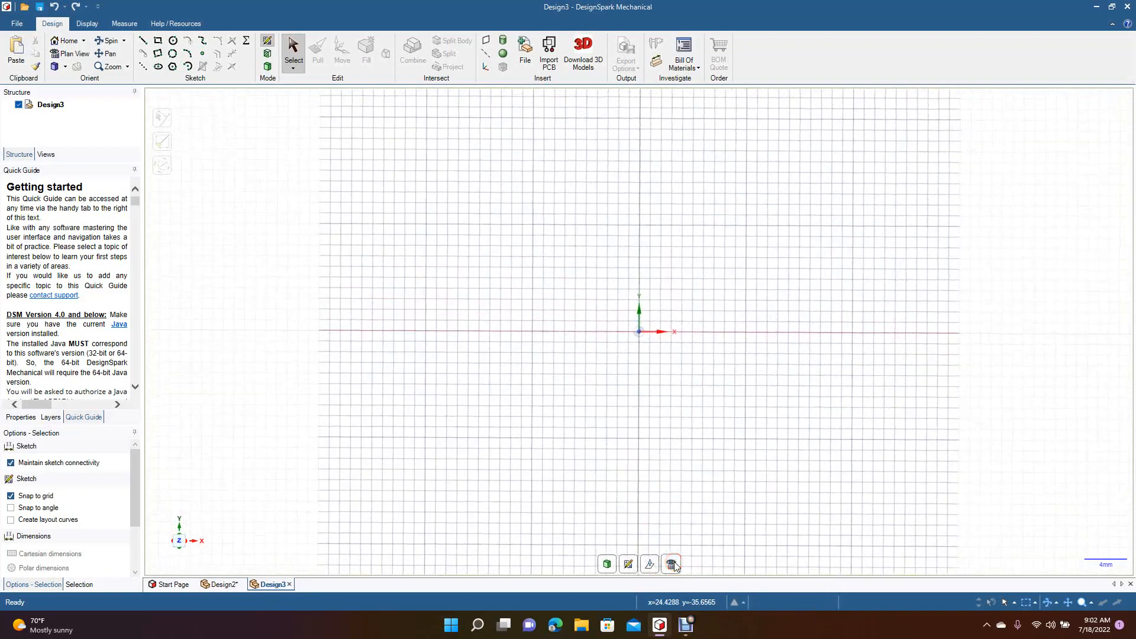
- Sketch a vertical line about 35 mm long along the Y axis, passing through the origin
left_click(143, 41)
left_click(640, 151)
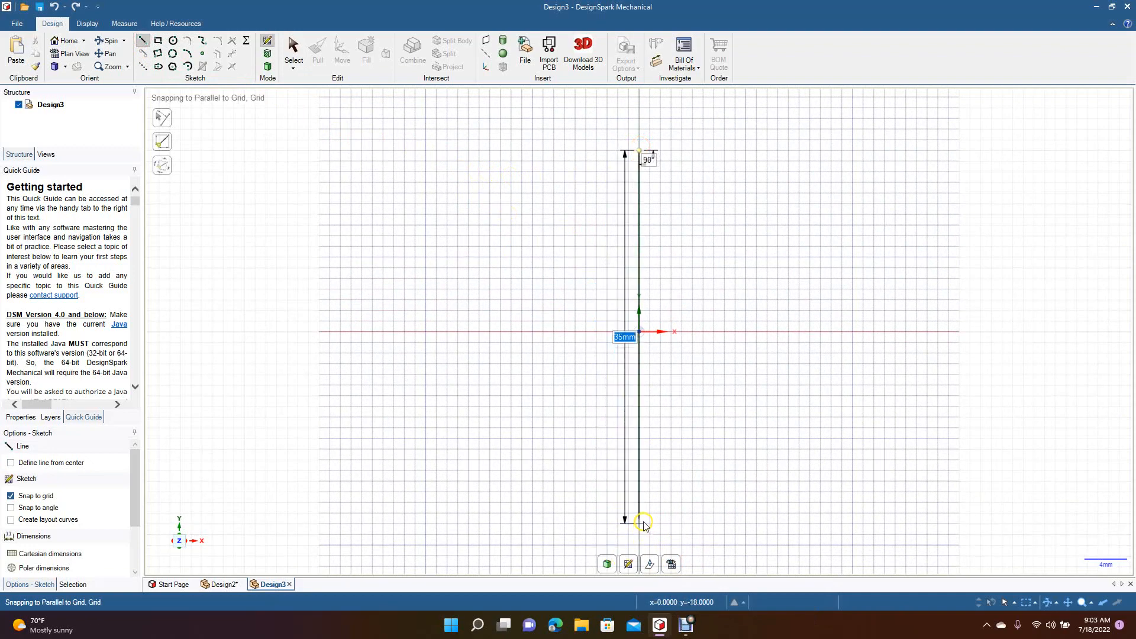
left_click(644, 523)
left_click(292, 52)
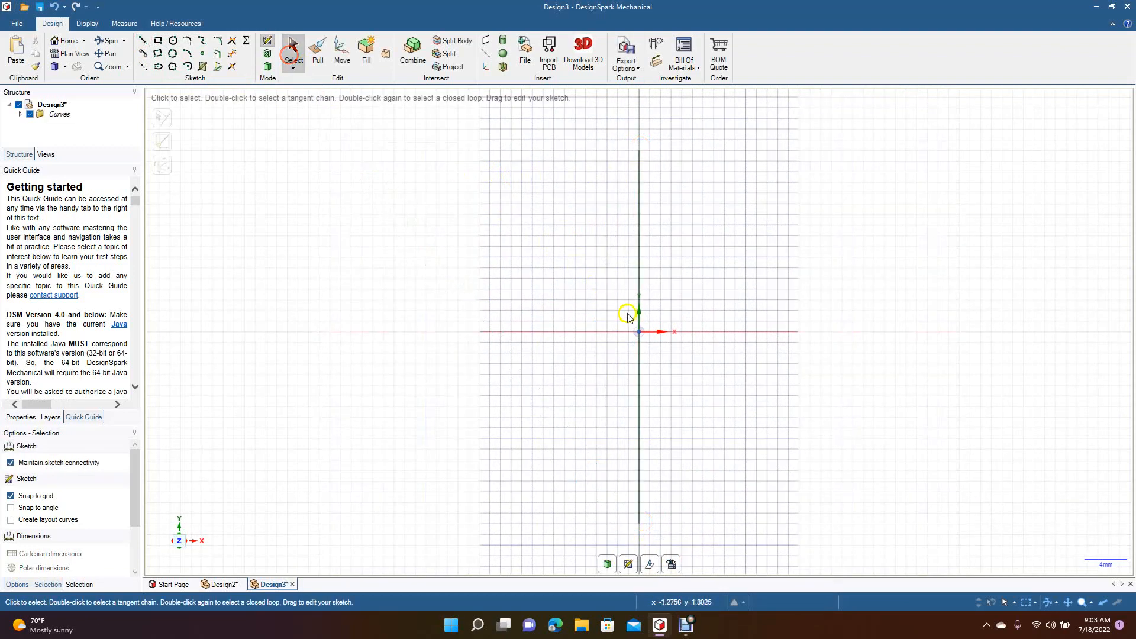
- Set the vertical line as the sketch's mirror line, with construction turned off
left_click(637, 279)
right_click(638, 280)
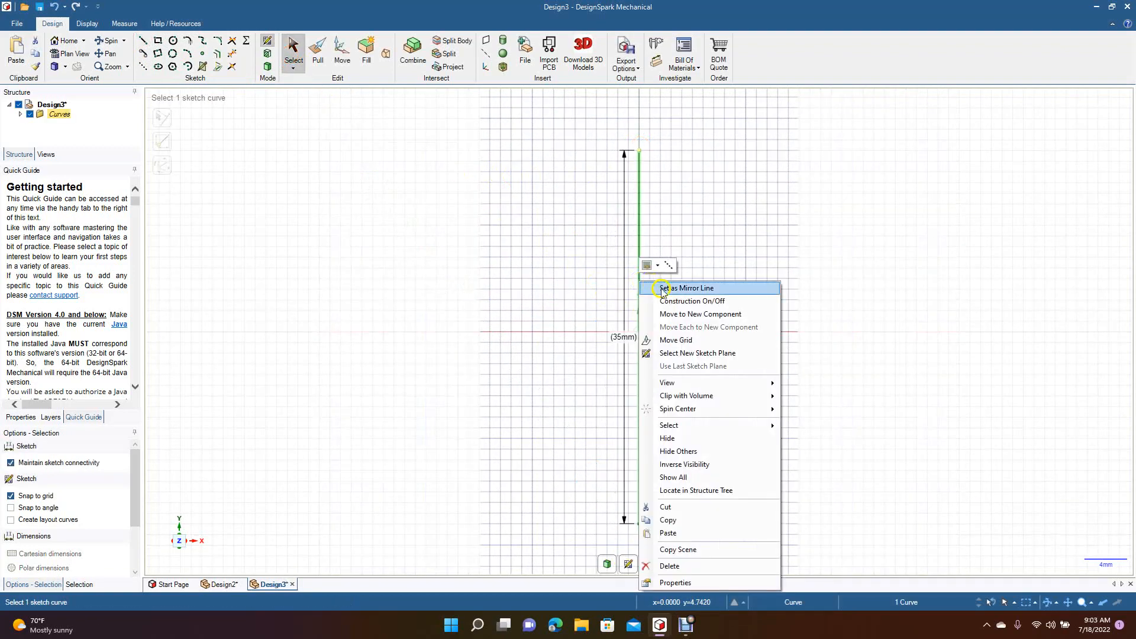
left_click(657, 288)
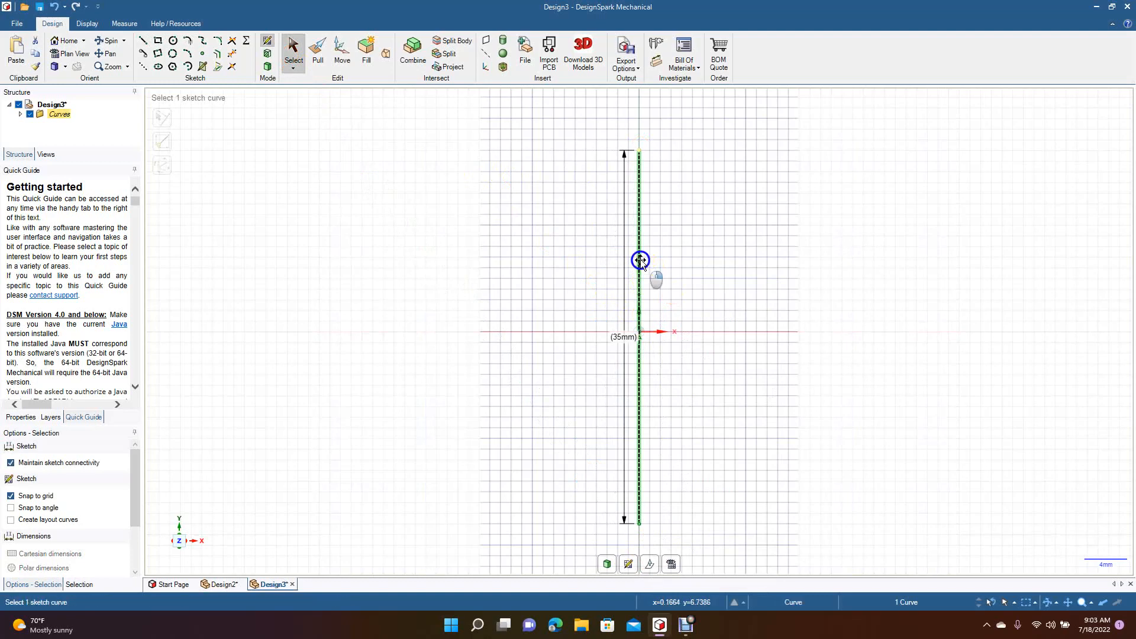
right_click(640, 260)
left_click(651, 282)
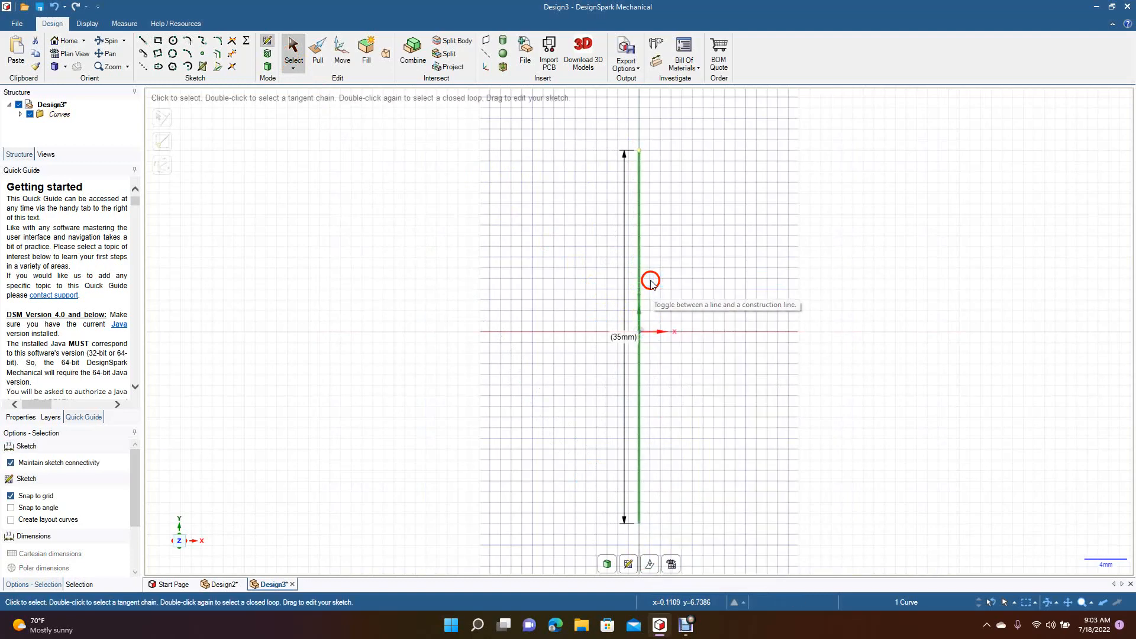
right_click(638, 271)
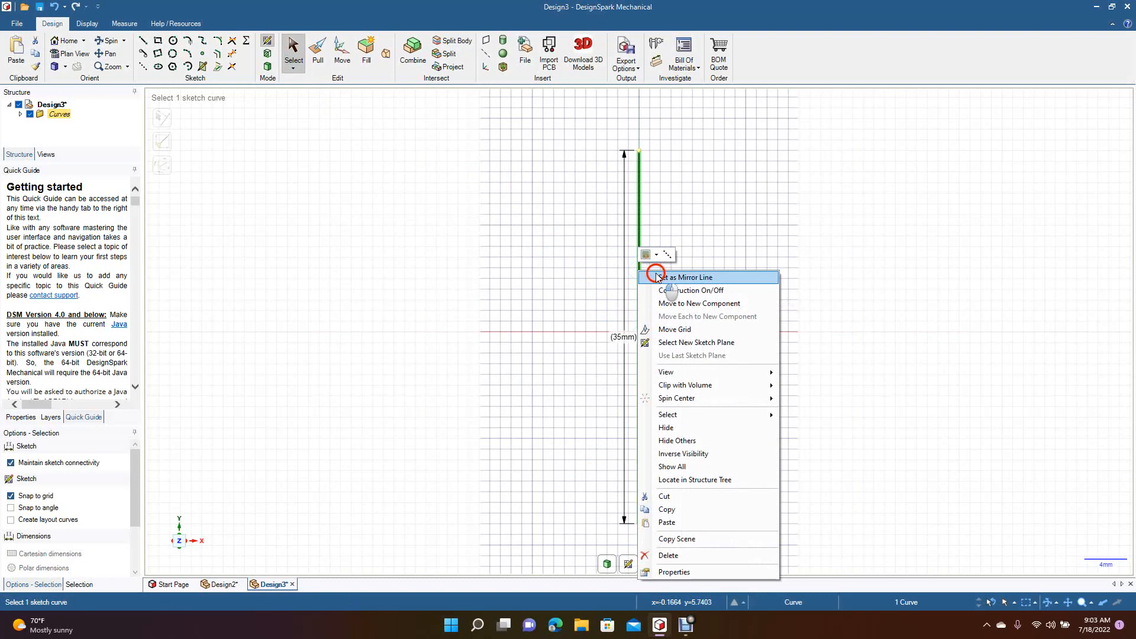
left_click(655, 277)
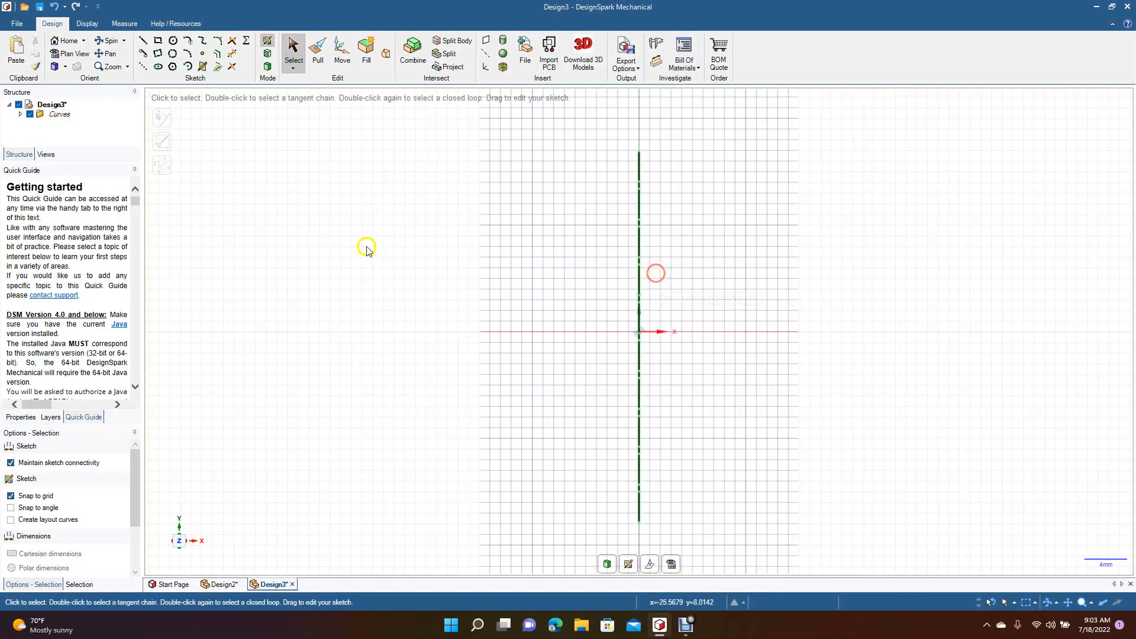
- Sketch a mirrored open outline from x = -9 on the X axis, 14 mm up and 9 mm across to the mirror line
left_click(143, 40)
left_click(543, 332)
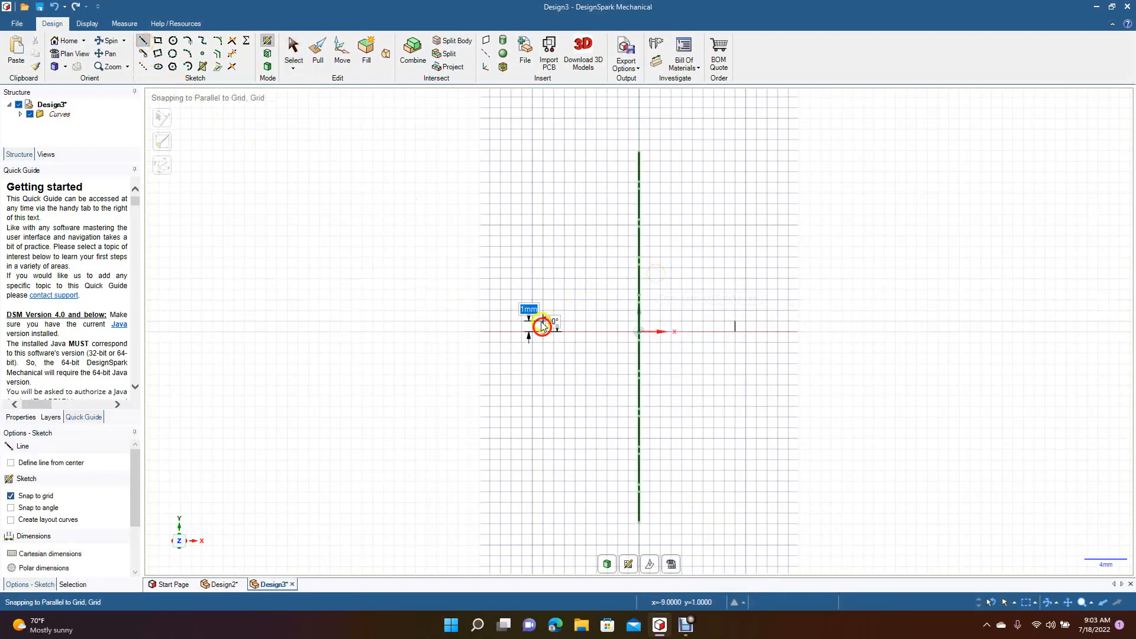
left_click(544, 184)
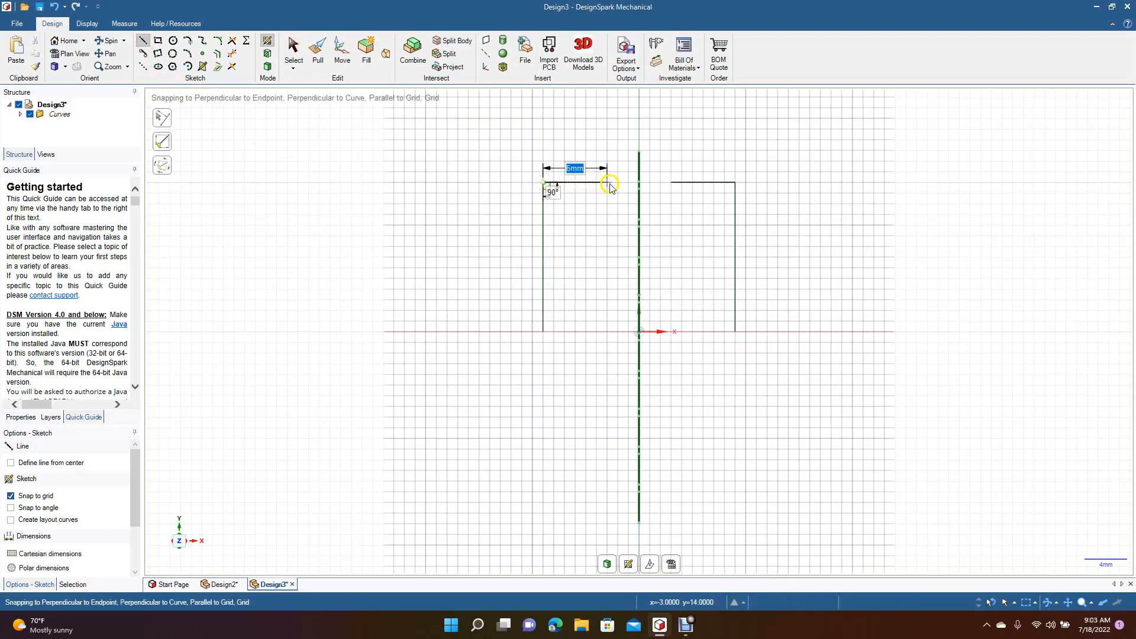
left_click(292, 47)
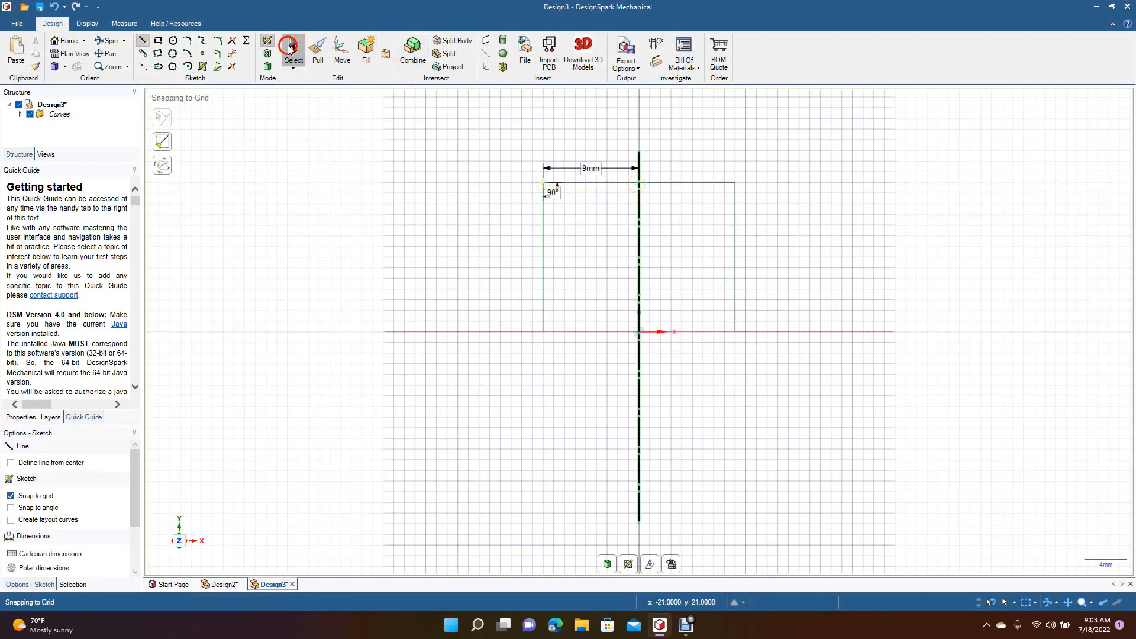
- Round the upper corners of the mirrored outline with a 4 mm diameter rounded corner
left_click(219, 43)
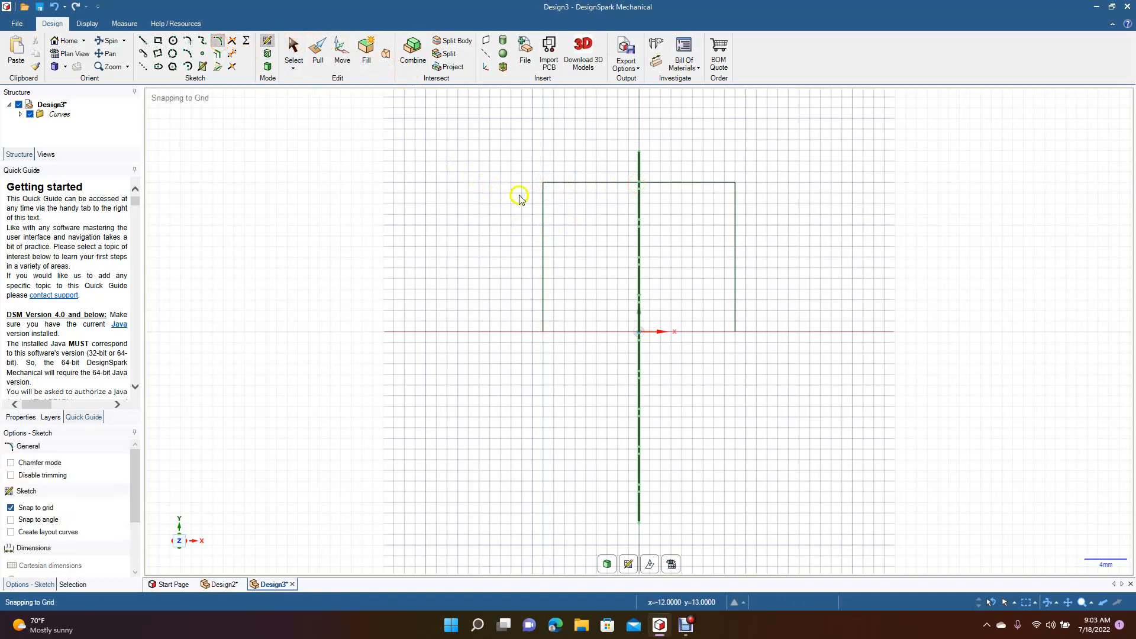
left_click(549, 206)
left_click(563, 190)
left_click(287, 70)
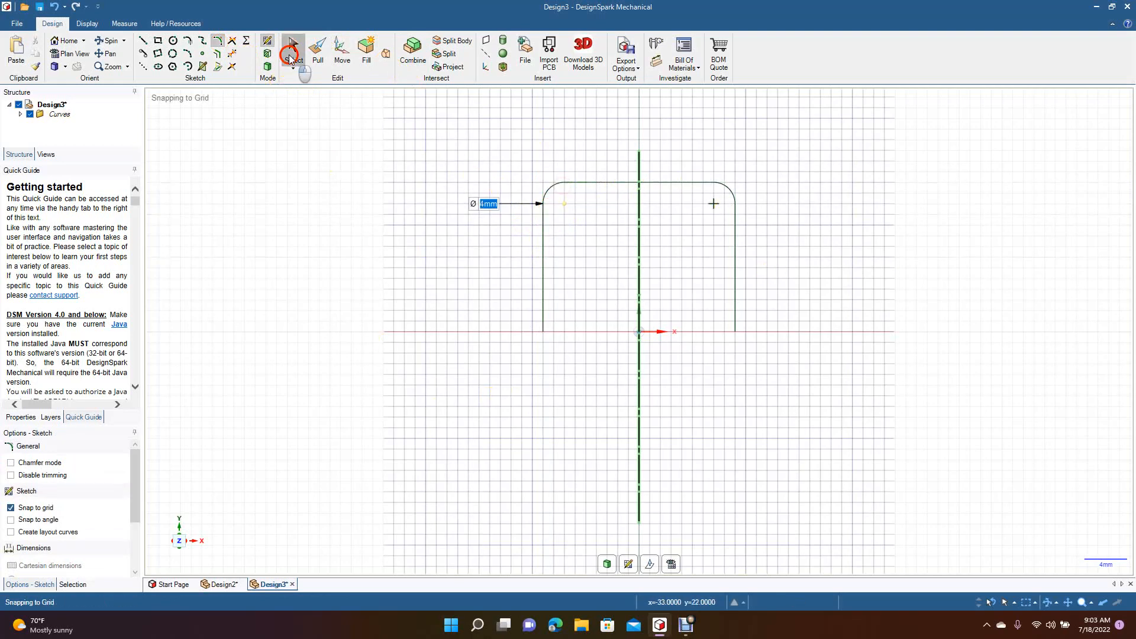
left_click(641, 419)
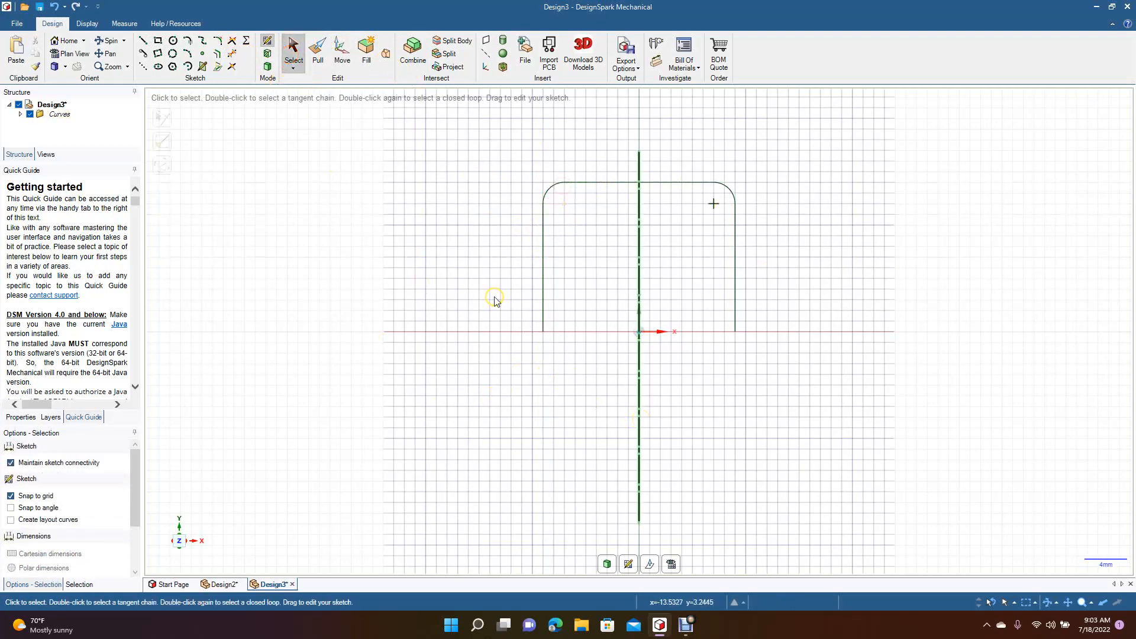
- Switch from sketching to 3D mode and examine the open ends of the mirrored outline
left_click(267, 69)
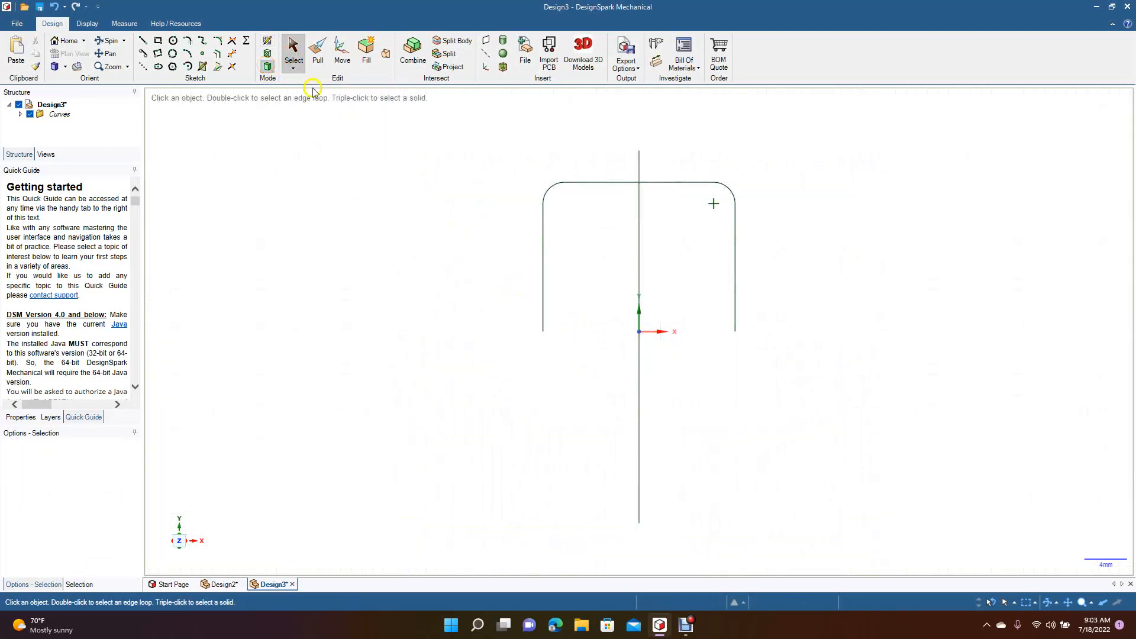
left_click(106, 40)
mouse_move(292, 225)
left_mouse_down()
mouse_move(365, 246)
mouse_move(186, 221)
mouse_move(302, 236)
mouse_move(292, 256)
mouse_move(323, 271)
mouse_move(373, 257)
left_mouse_up()
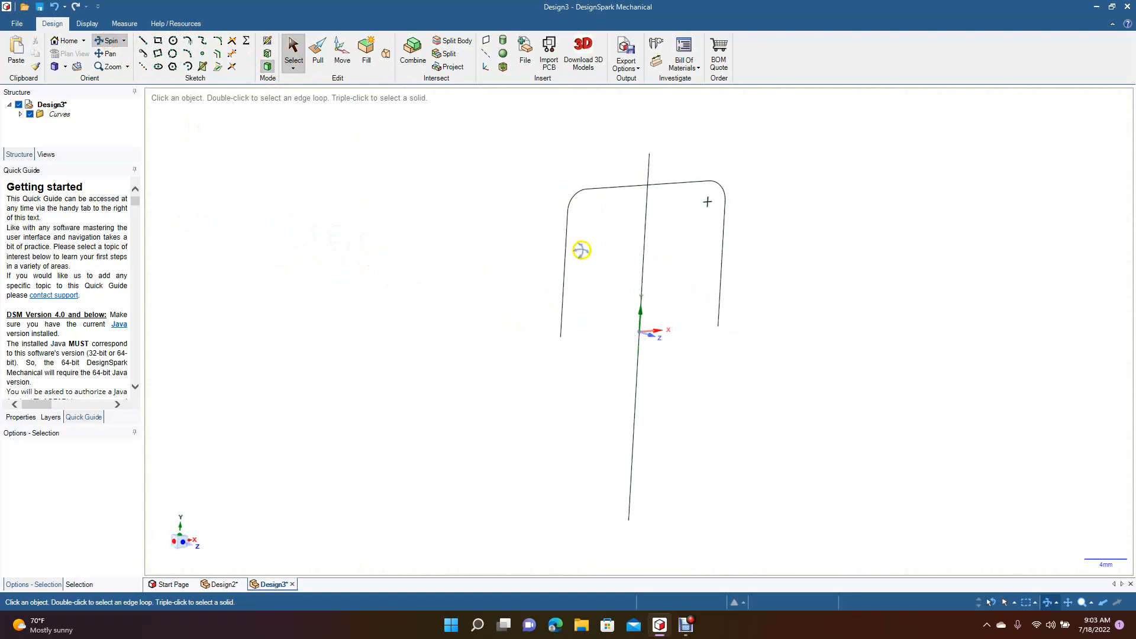
left_click(561, 331)
left_click(565, 338)
left_click(486, 40)
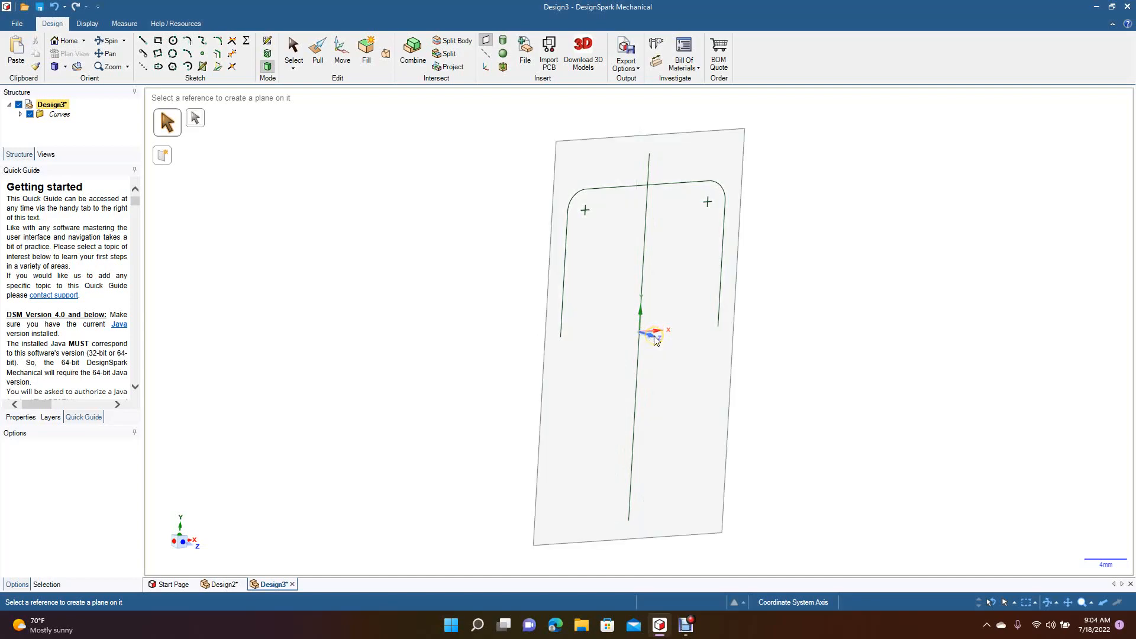
left_click(108, 40)
mouse_move(266, 310)
left_mouse_down()
mouse_move(301, 314)
mouse_move(322, 246)
mouse_move(93, 289)
mouse_move(120, 346)
left_mouse_up()
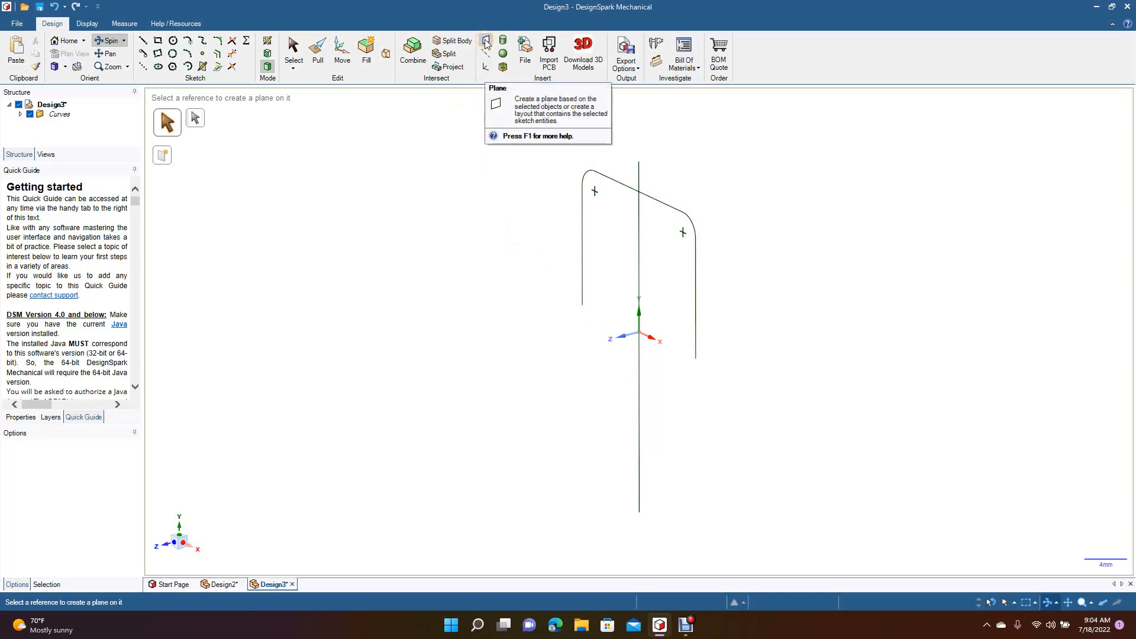
left_click(639, 343)
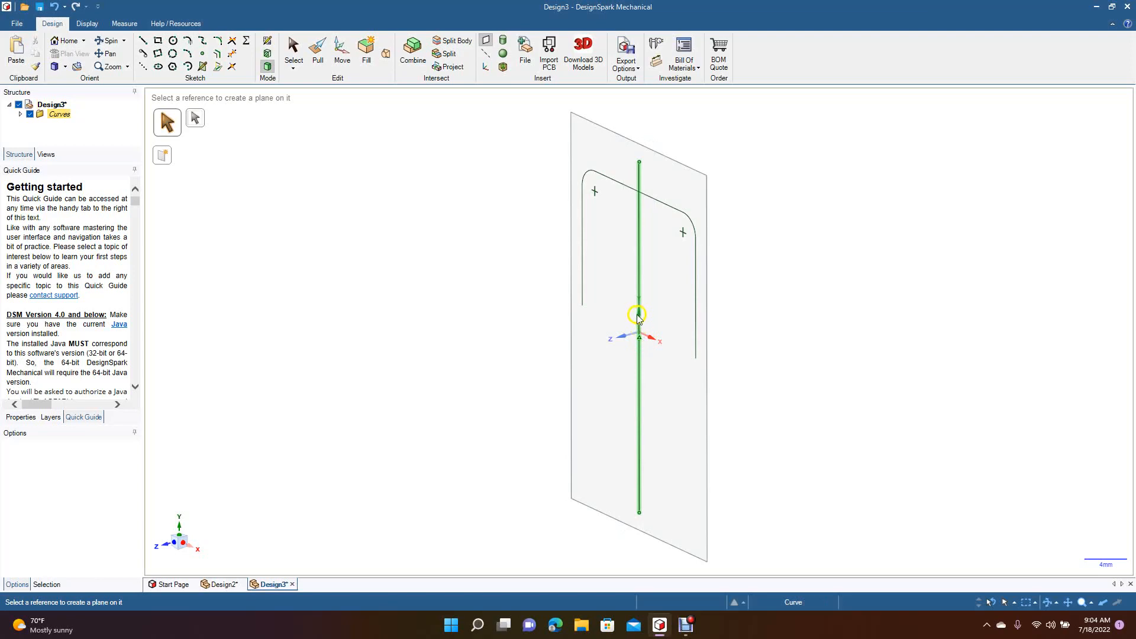
key("Escape")
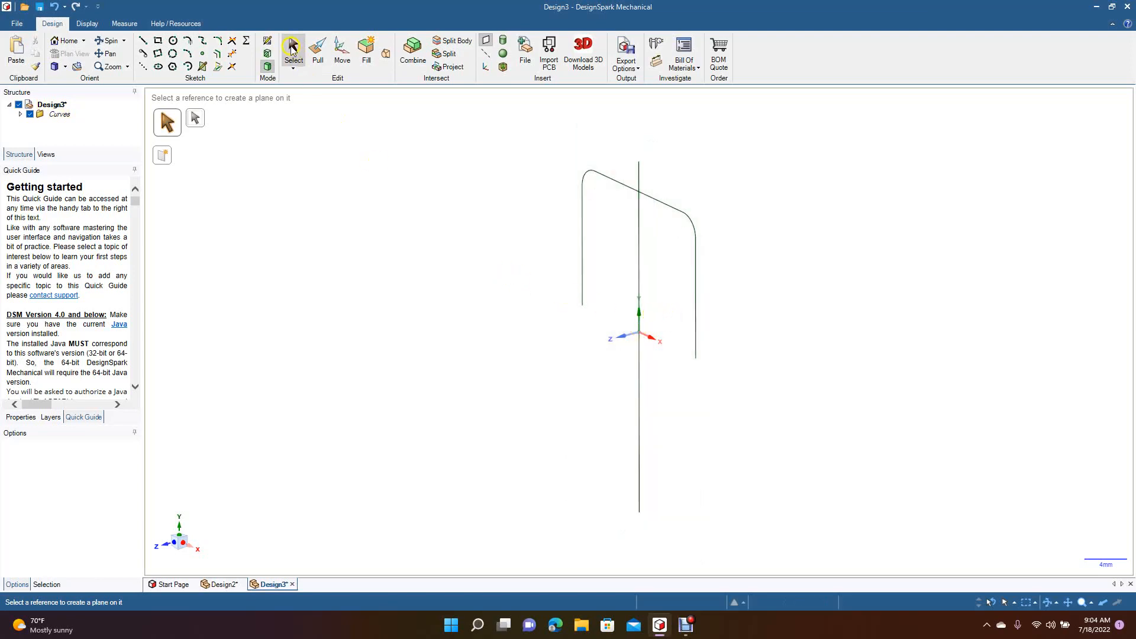
- Delete the vertical line that served as the mirror line of the rounded outline
left_click(640, 179)
right_click(641, 181)
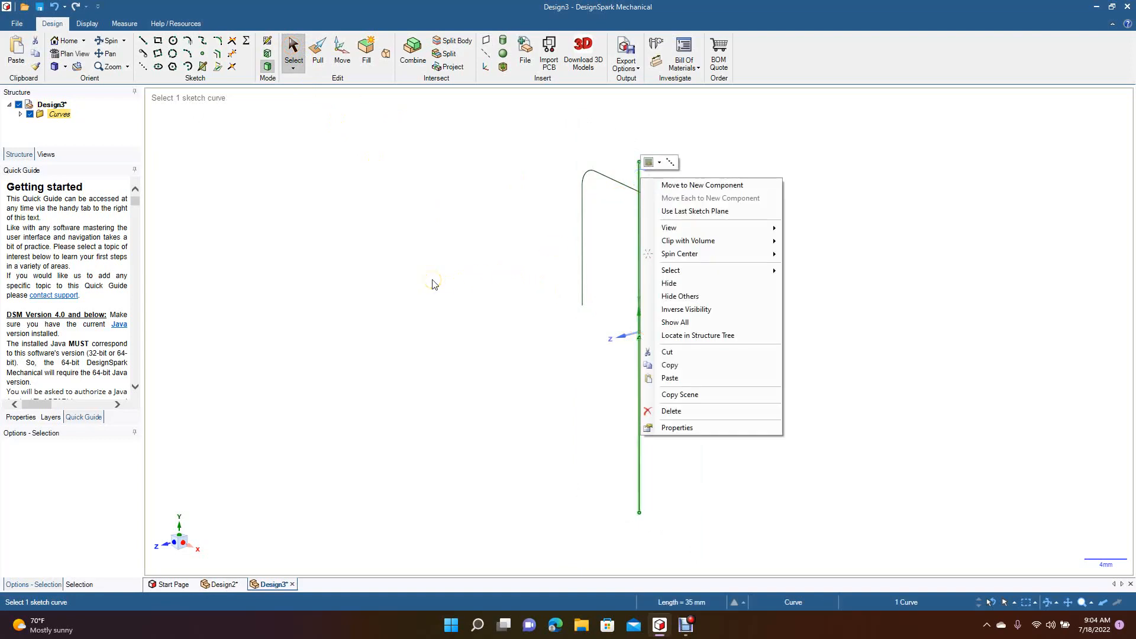
key("Up")
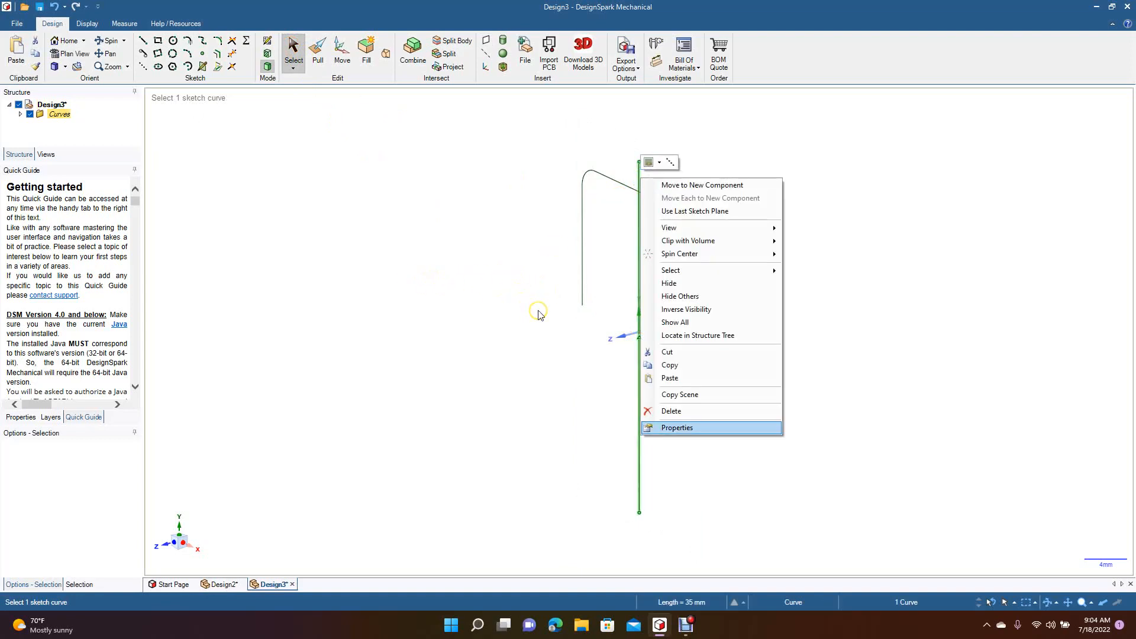
left_click(451, 361)
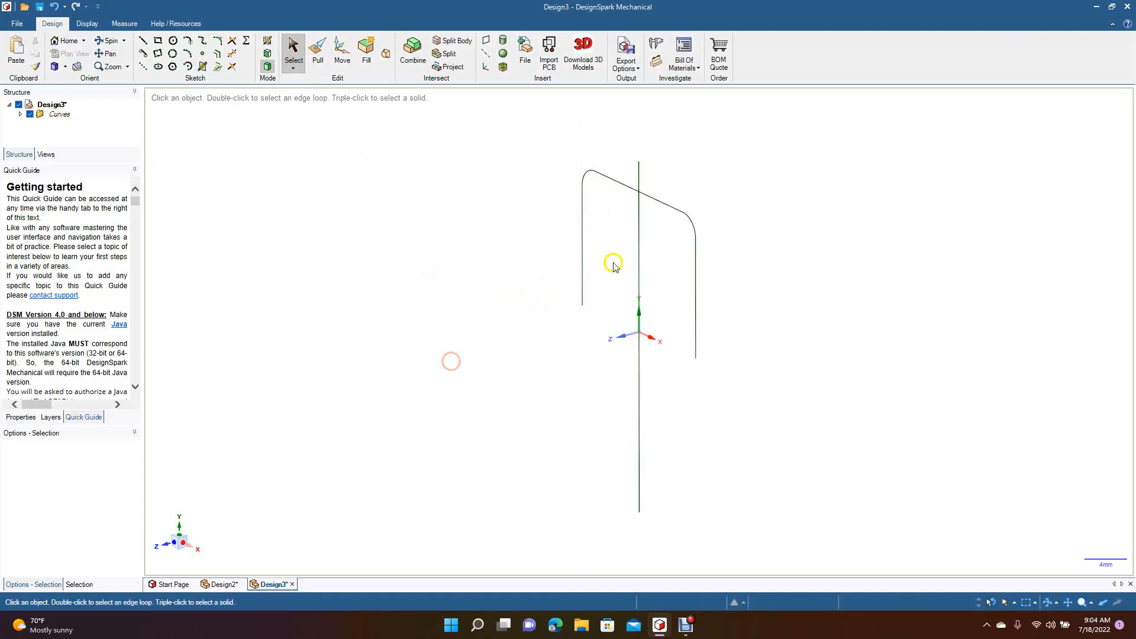
left_click(638, 265)
key("Delete")
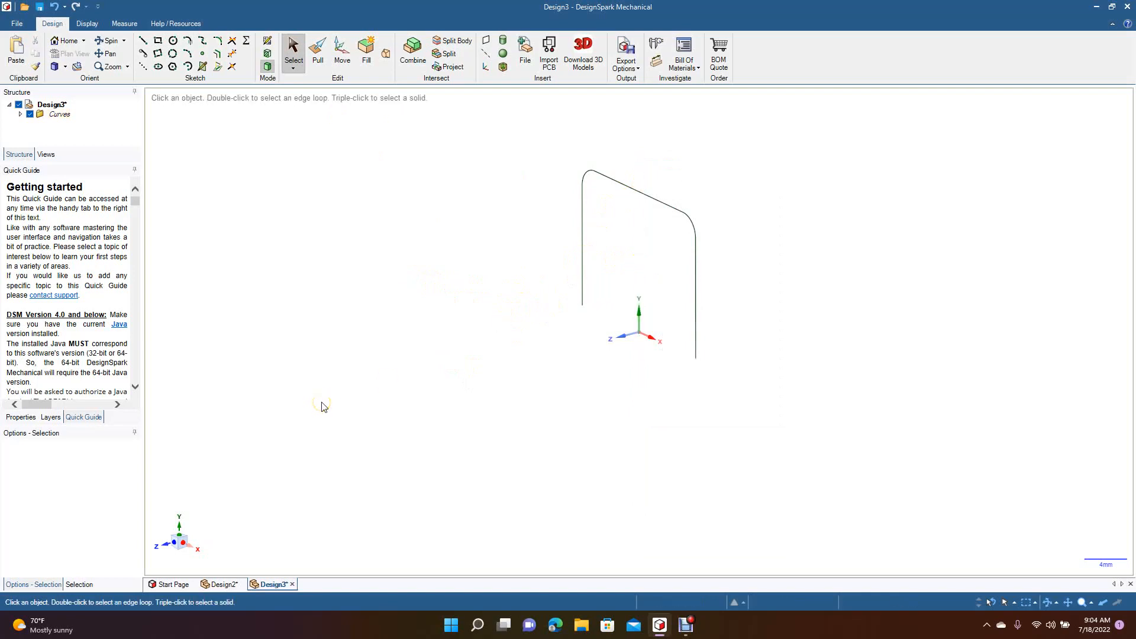
- Create reference planes through the origin along the coordinate axes
left_click(488, 40)
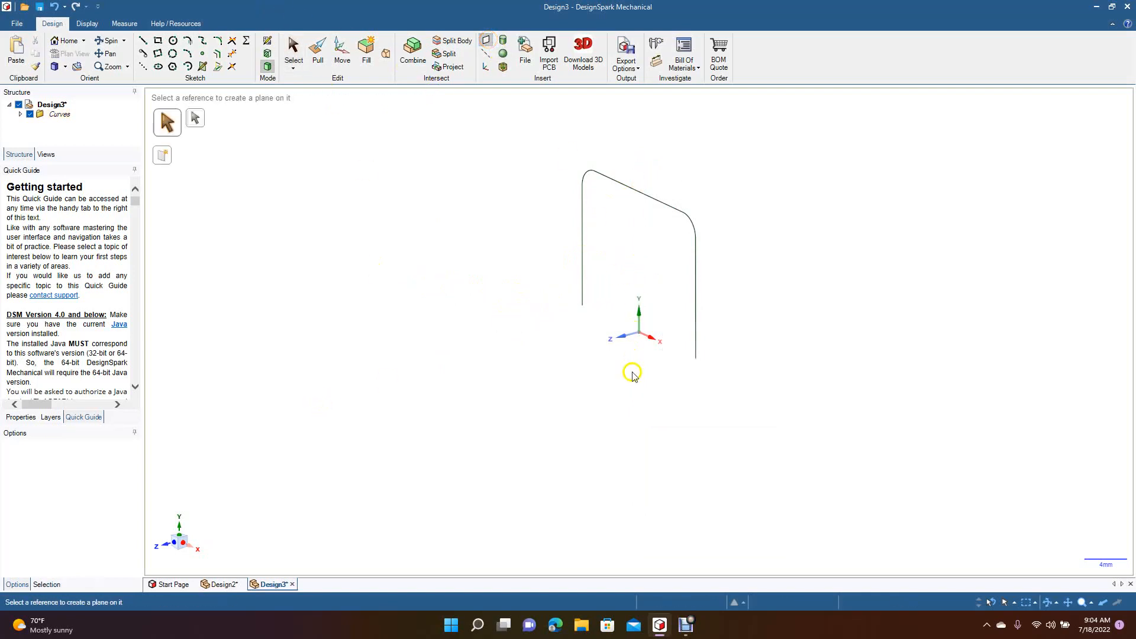
left_click(642, 338)
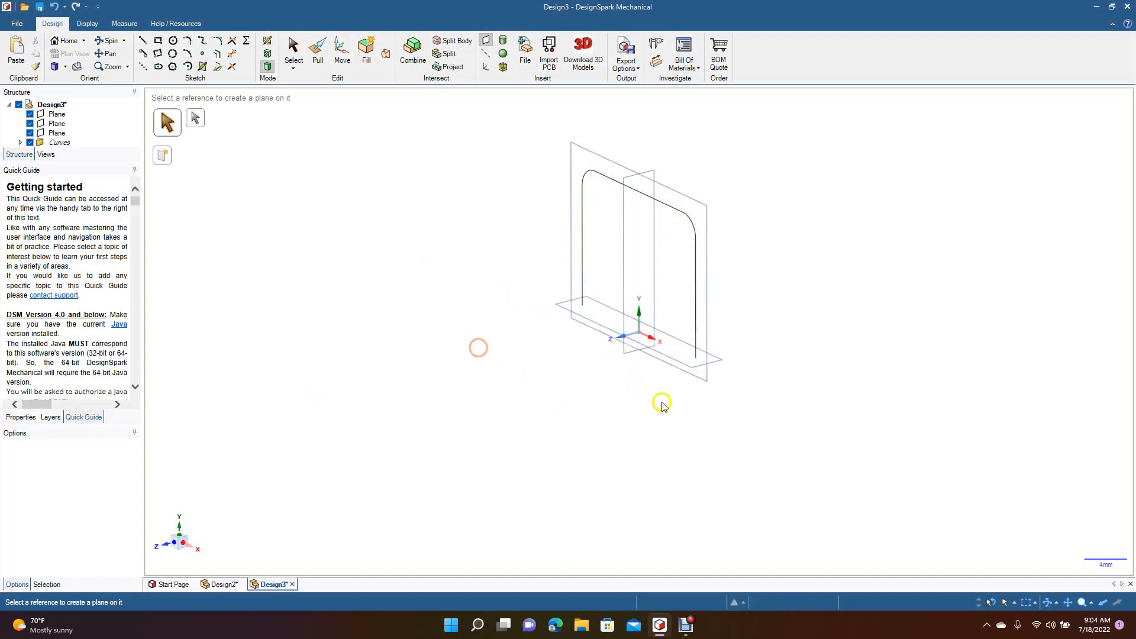
left_click(625, 285)
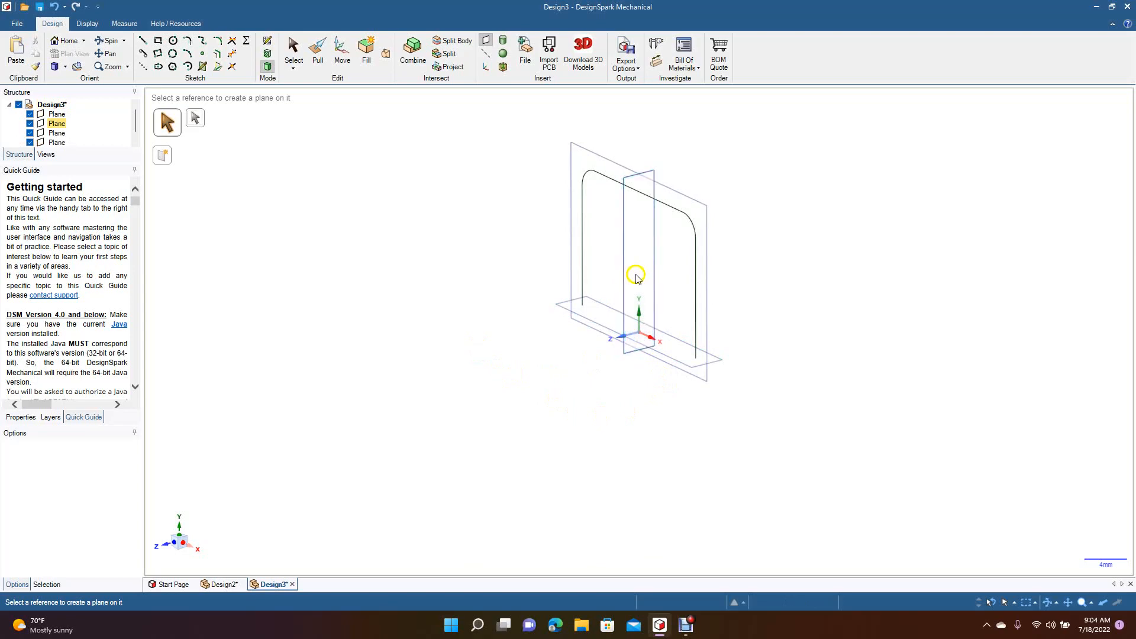
- Delete the duplicates of the narrow vertical YZ plane that crosses the middle of the outline
right_click(69, 125)
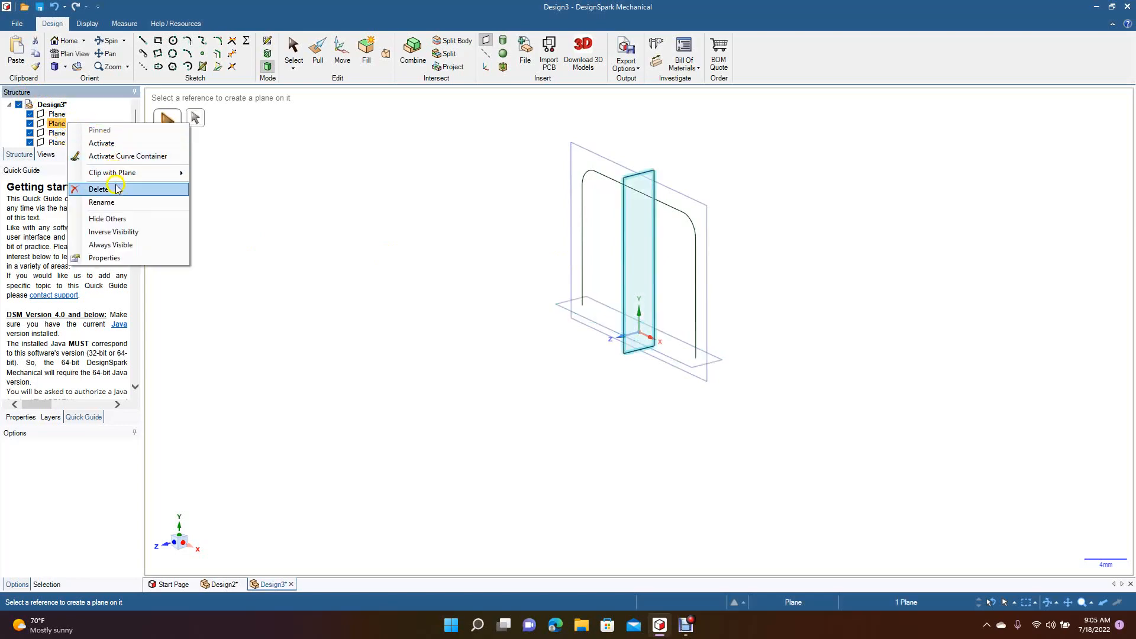
left_click(117, 188)
left_click(622, 235)
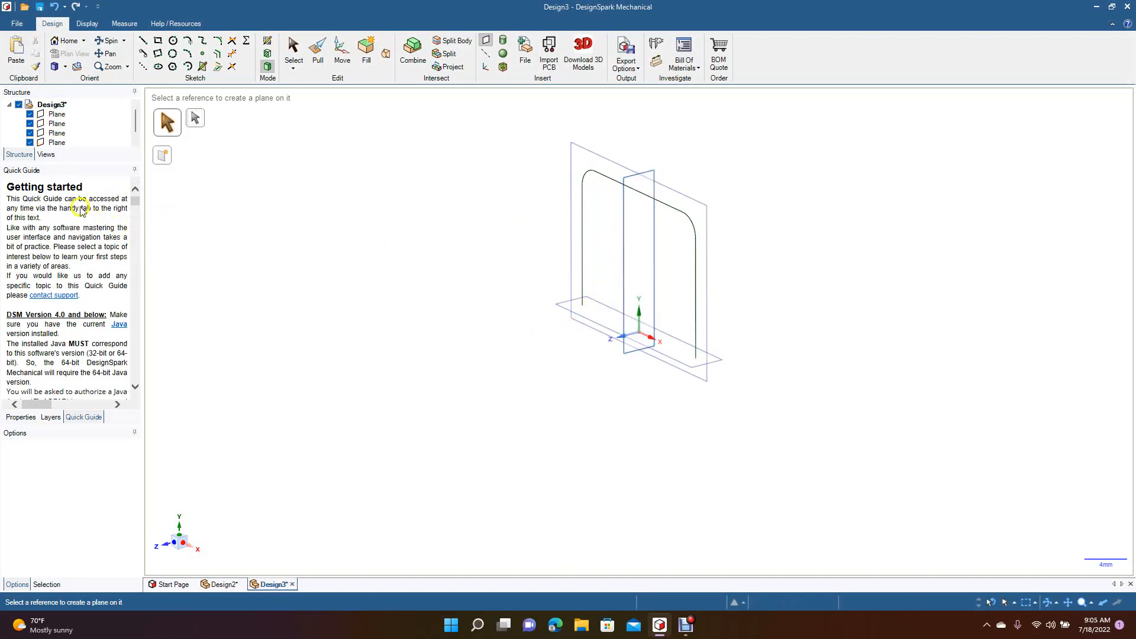
left_click(59, 134)
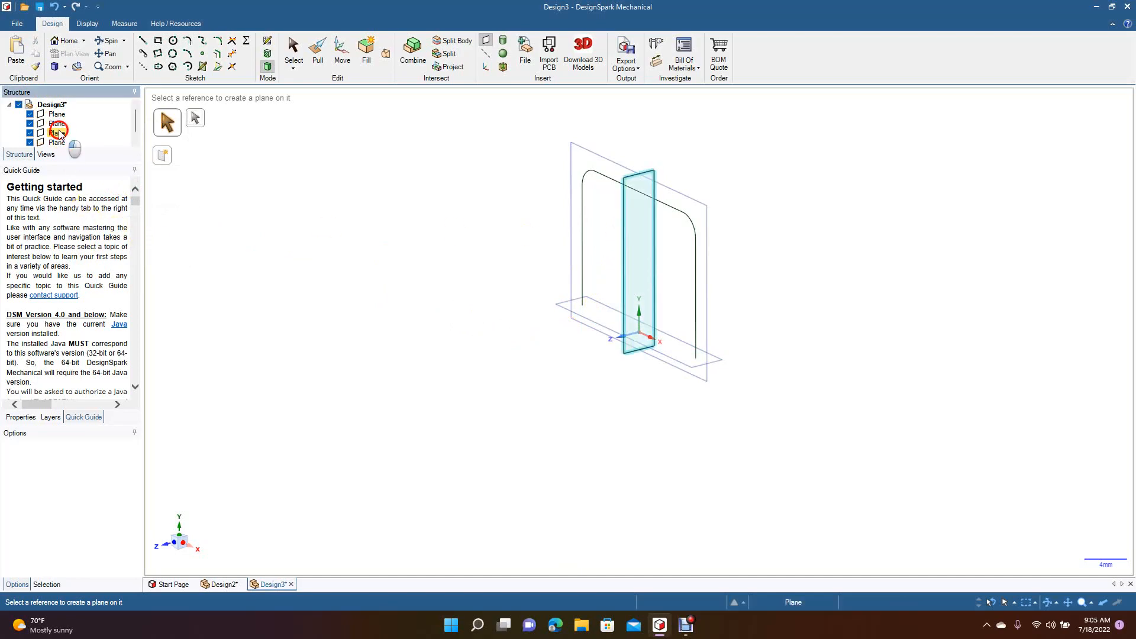
right_click(59, 135)
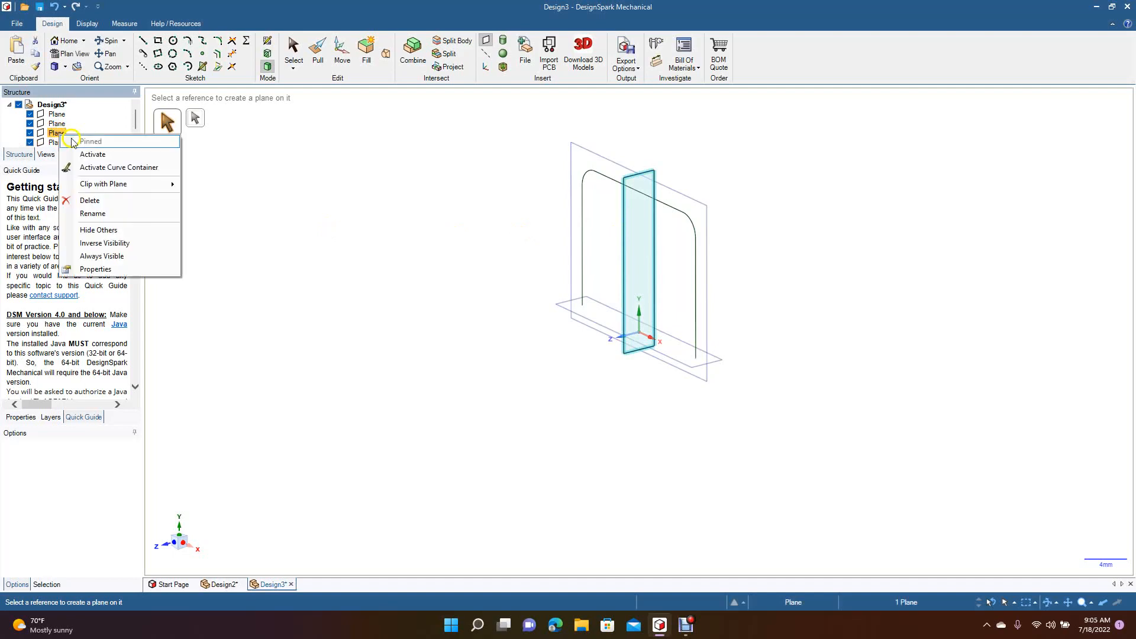
left_click(106, 200)
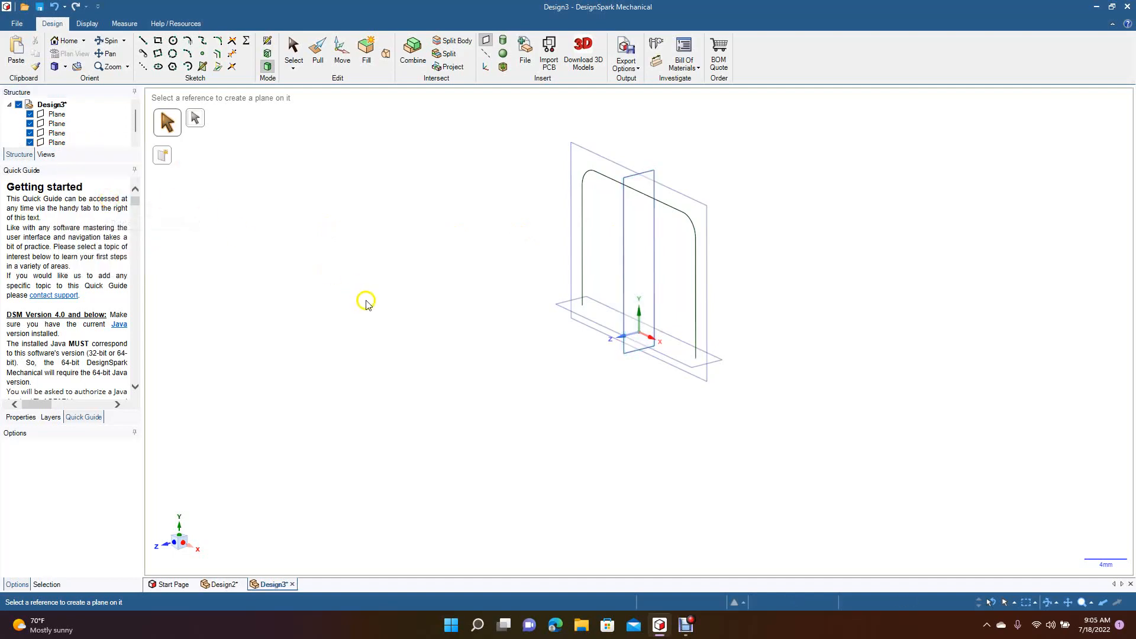
- Delete the remaining narrow vertical YZ planes, keeping only the plane of the outline and the horizontal plane
left_click(295, 47)
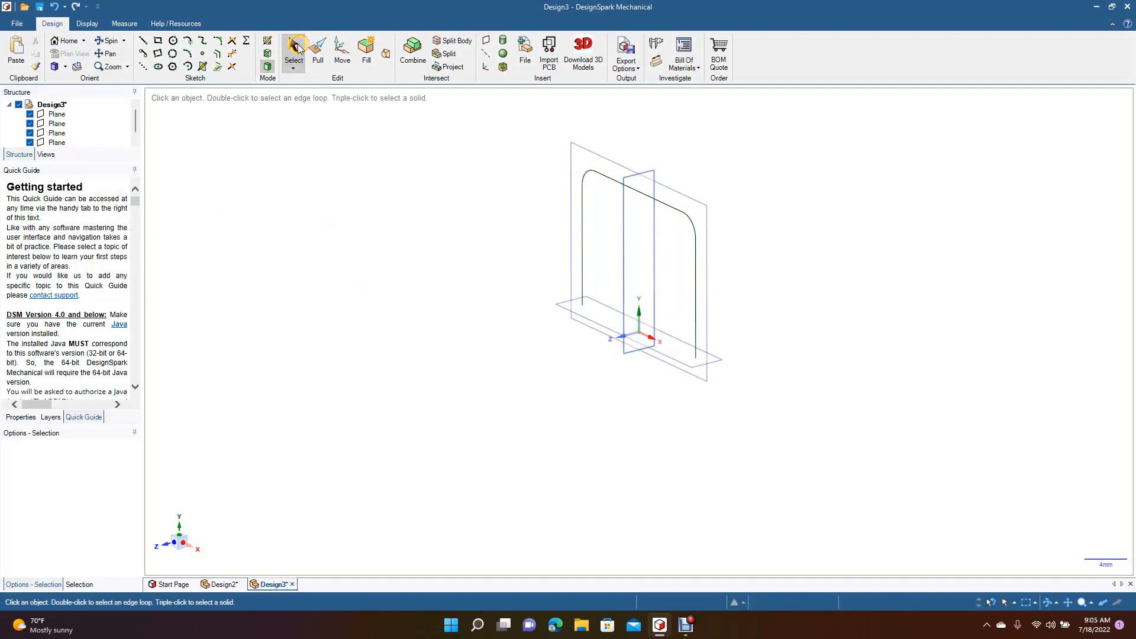
left_click(52, 132)
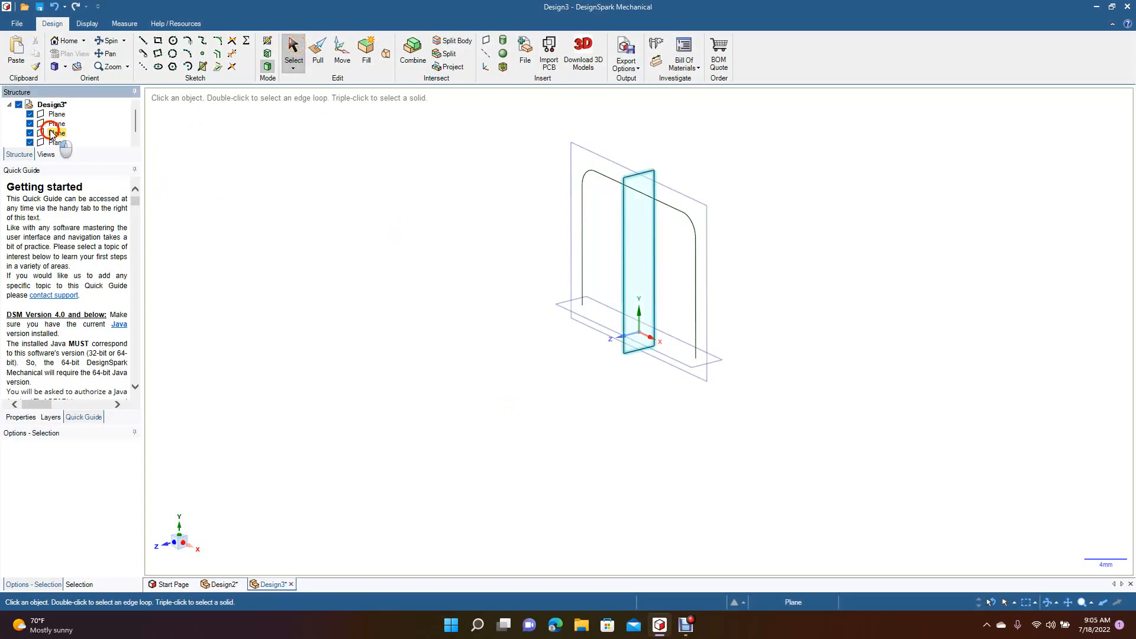
right_click(54, 135)
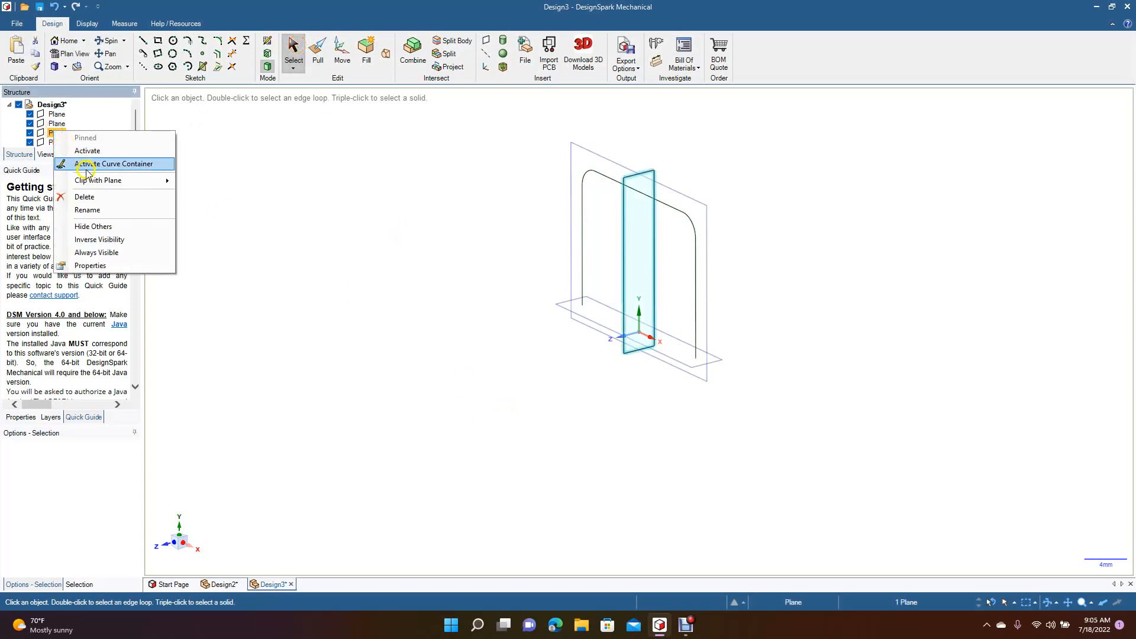
left_click(95, 196)
left_click(629, 263)
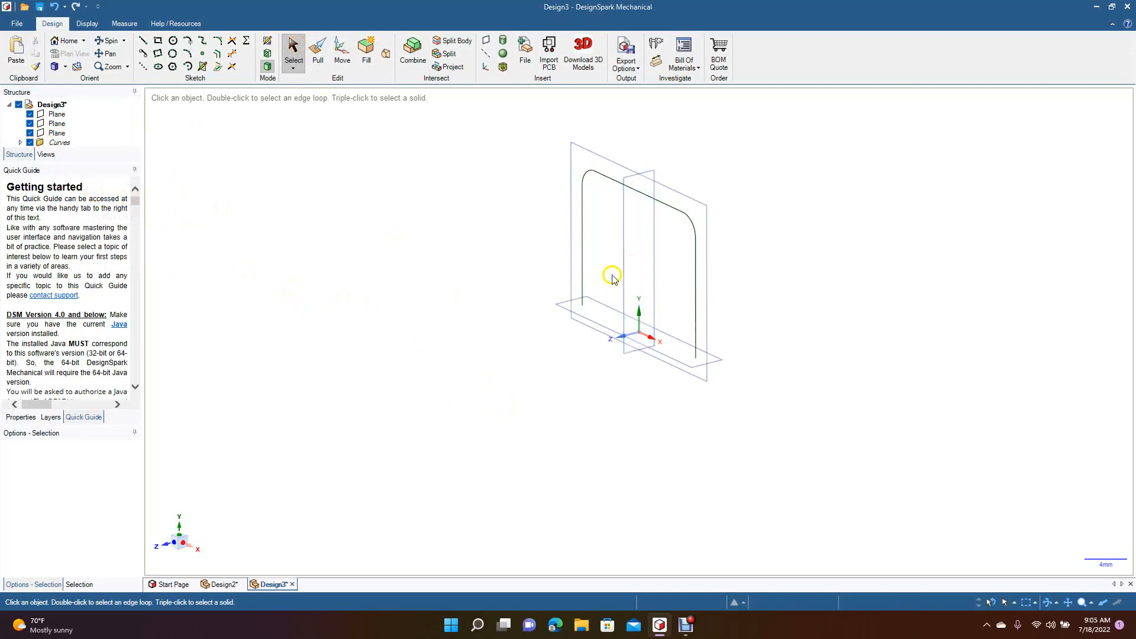
left_click(623, 271)
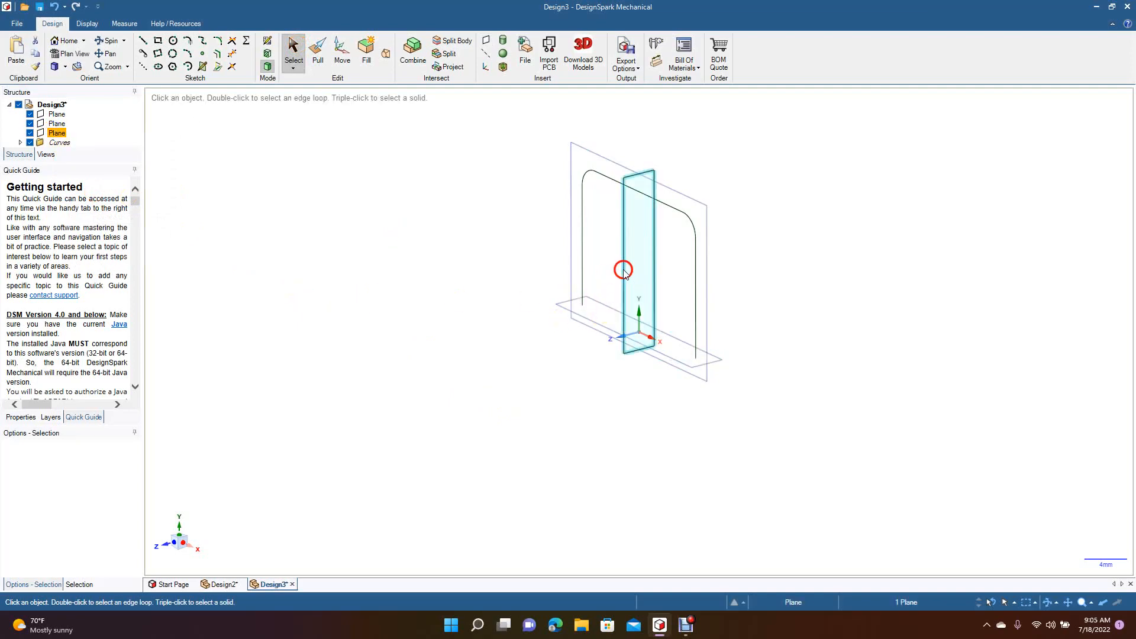
key("Delete")
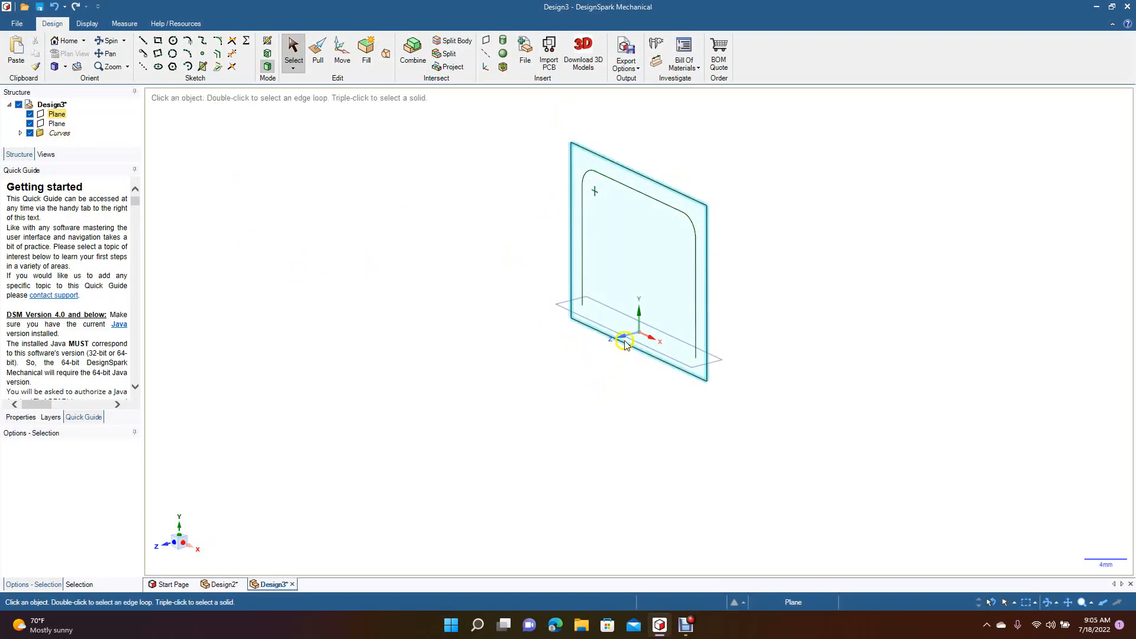
- Start a line sketch on the horizontal XZ plane at the outline's open ends, viewed straight on
left_click(110, 41)
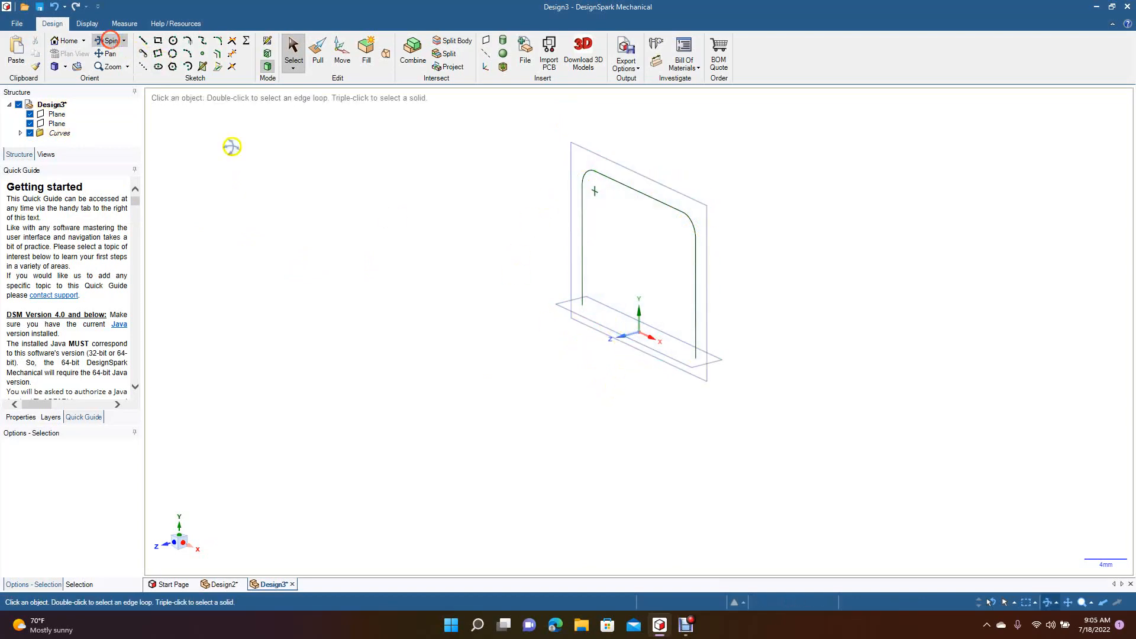
left_click_drag(332, 233, 323, 383)
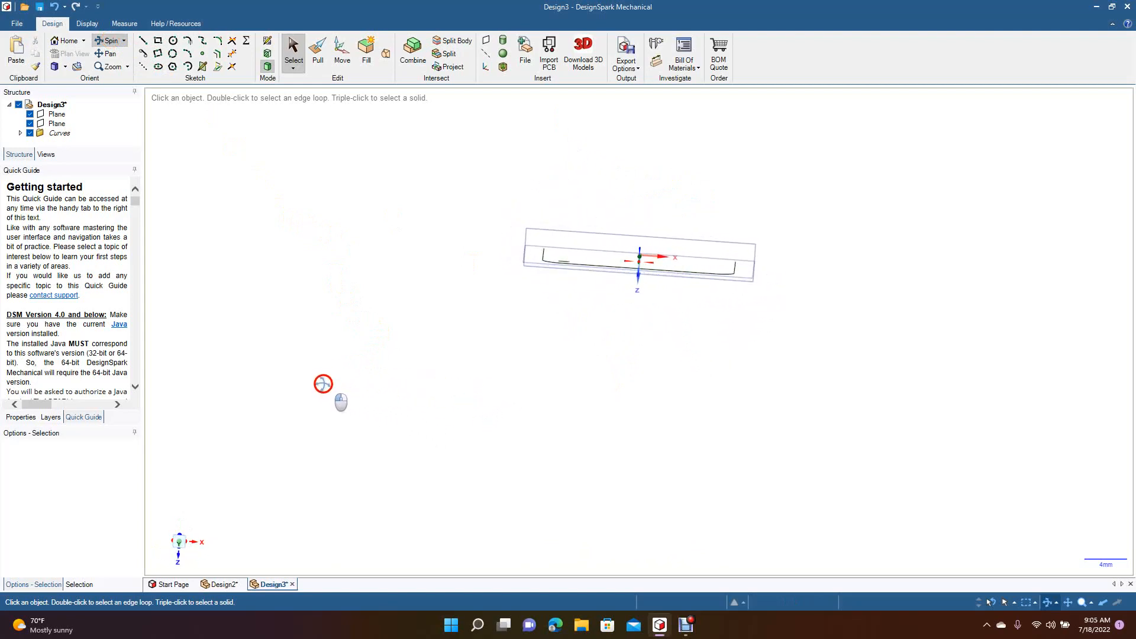
left_click(294, 52)
left_click(561, 235)
left_click(561, 235)
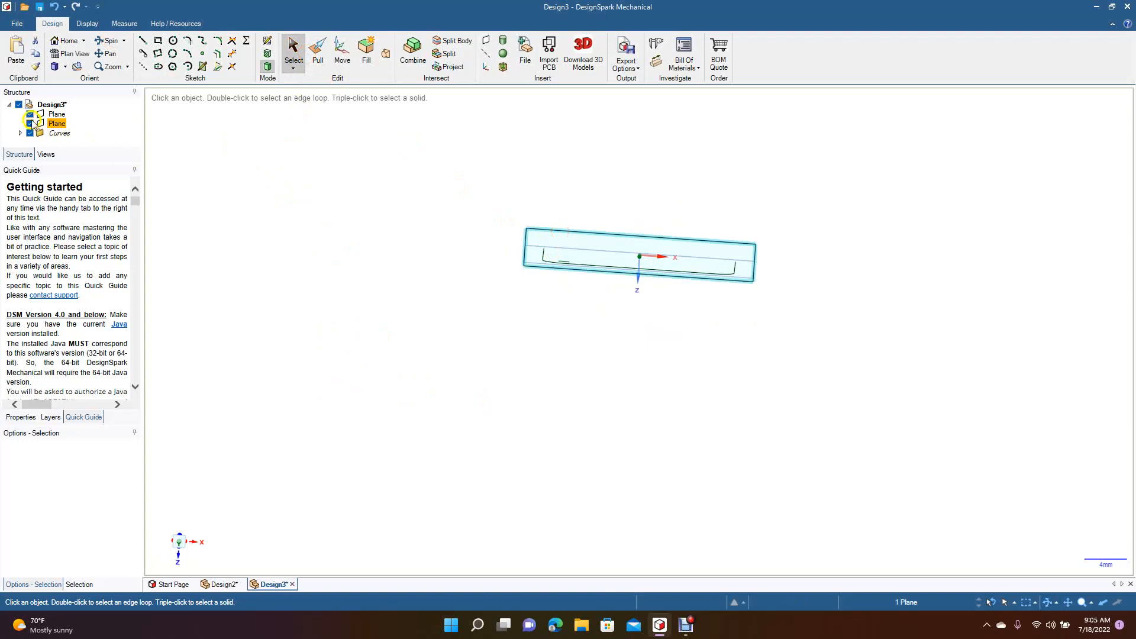
left_click(80, 54)
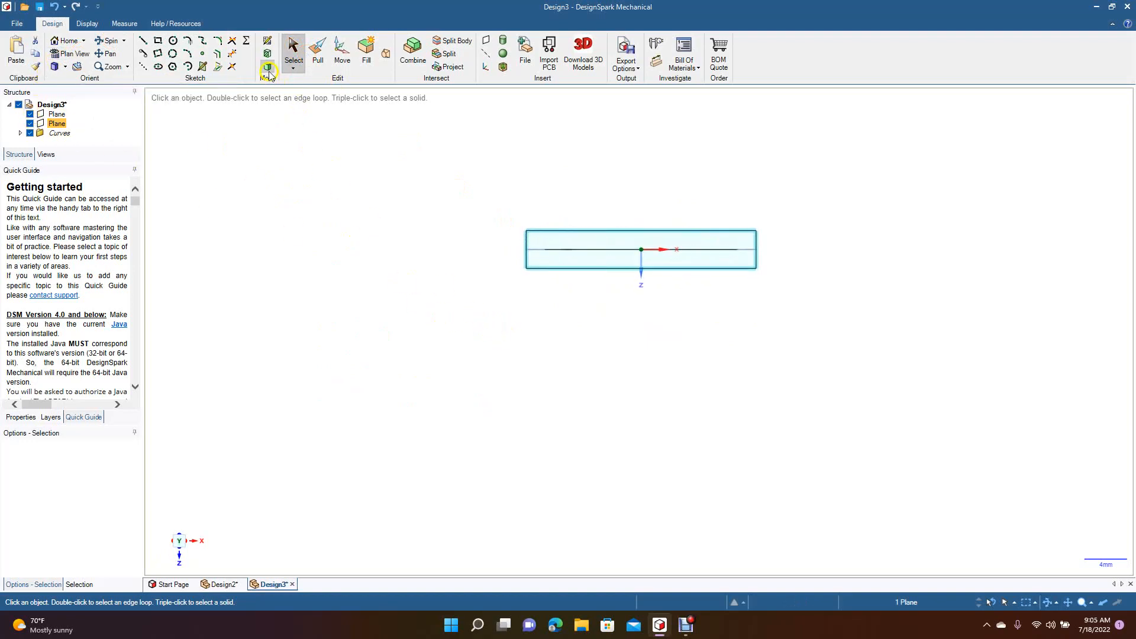
left_click(143, 40)
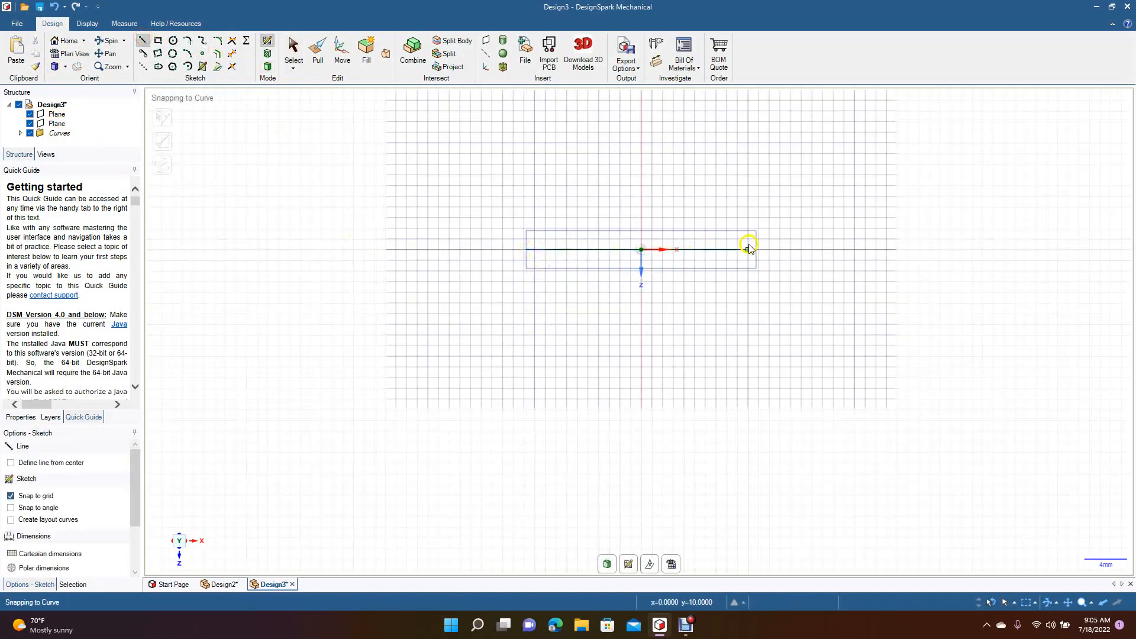
left_click(527, 251)
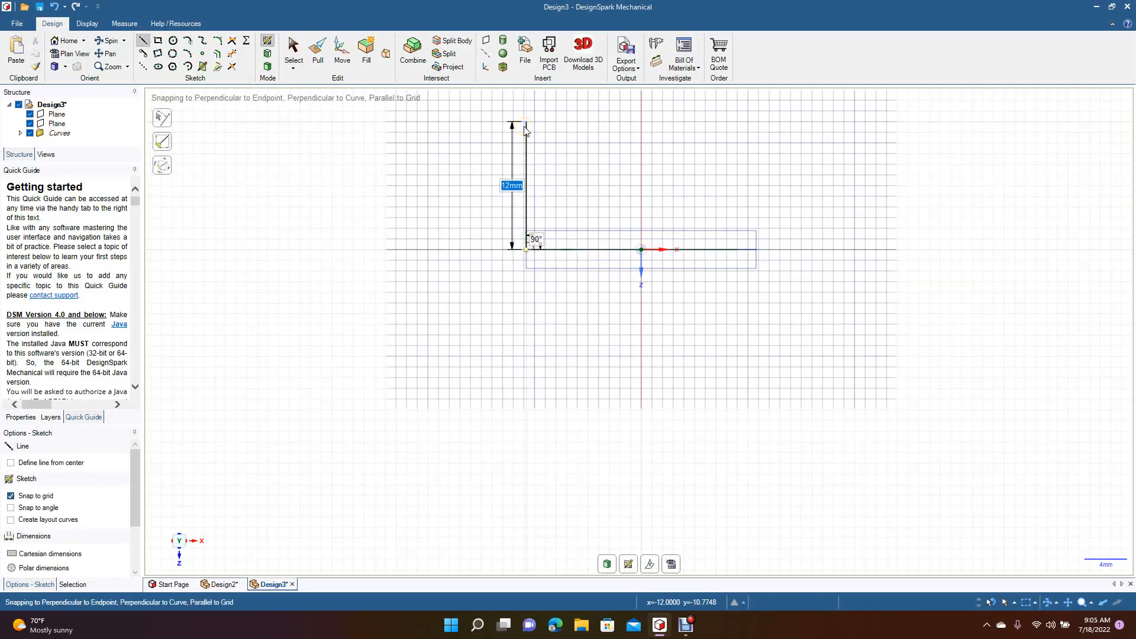
left_click(526, 123)
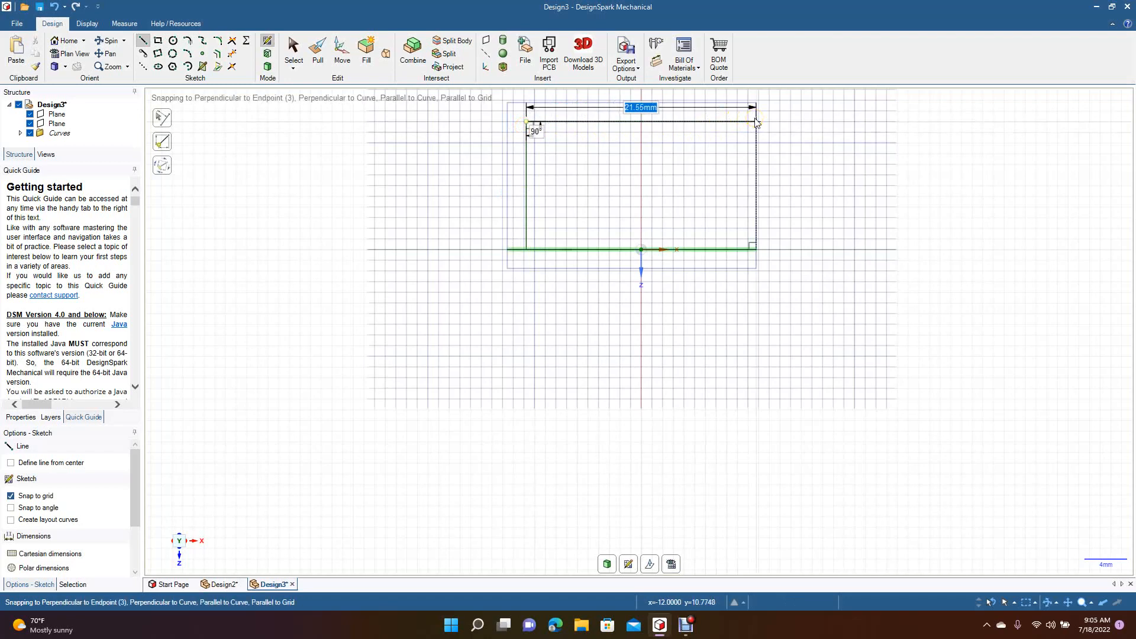
left_click(756, 123)
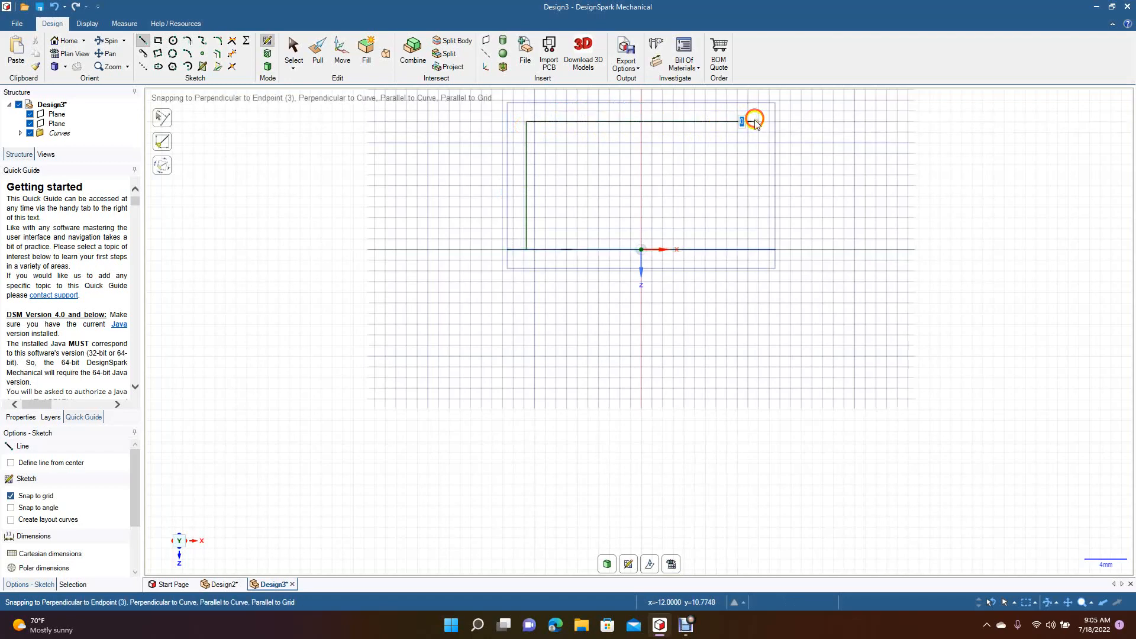
left_click(771, 250)
key("ctrl+z")
key("ctrl+z")
key("ctrl+z")
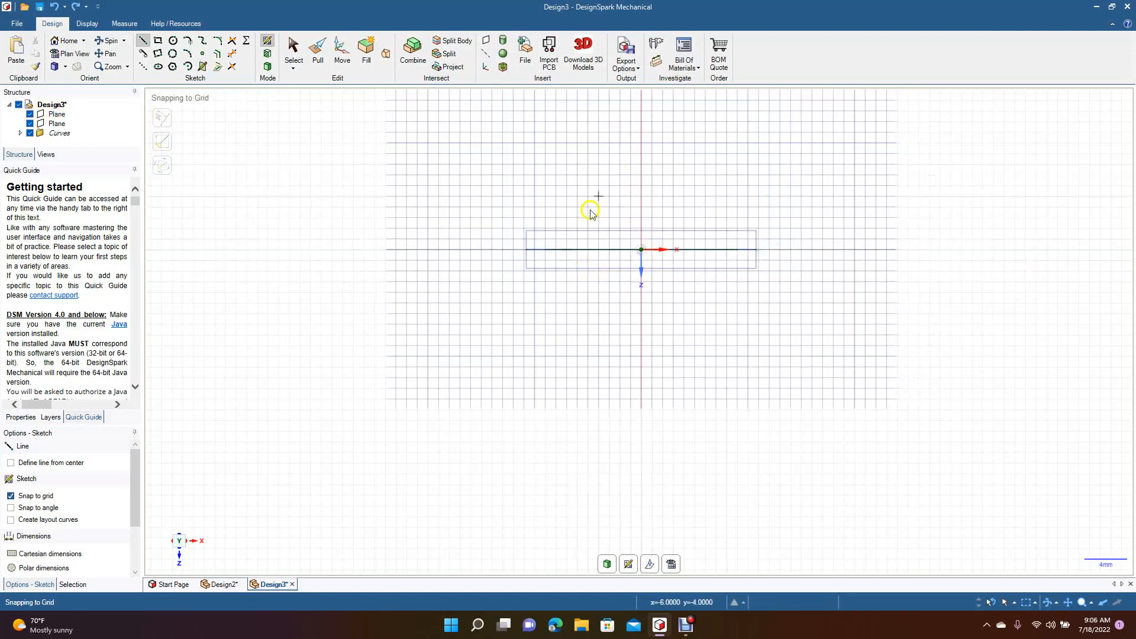
- Sketch a line about 14 mm long from the origin against the Z direction and set it as the mirror line
left_click(642, 248)
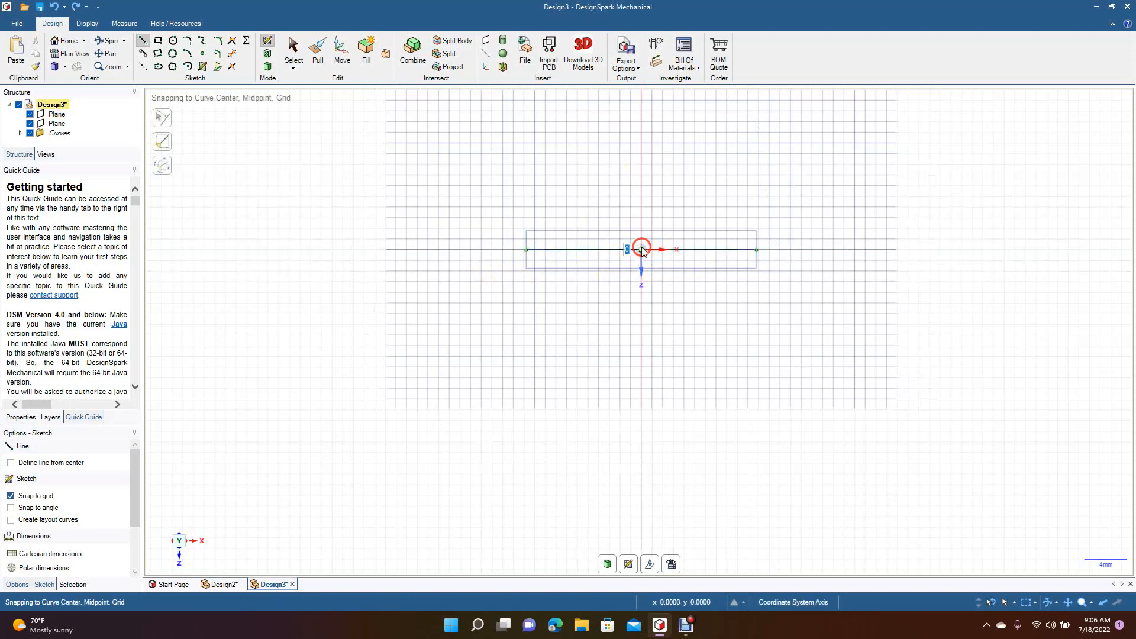
left_click(640, 103)
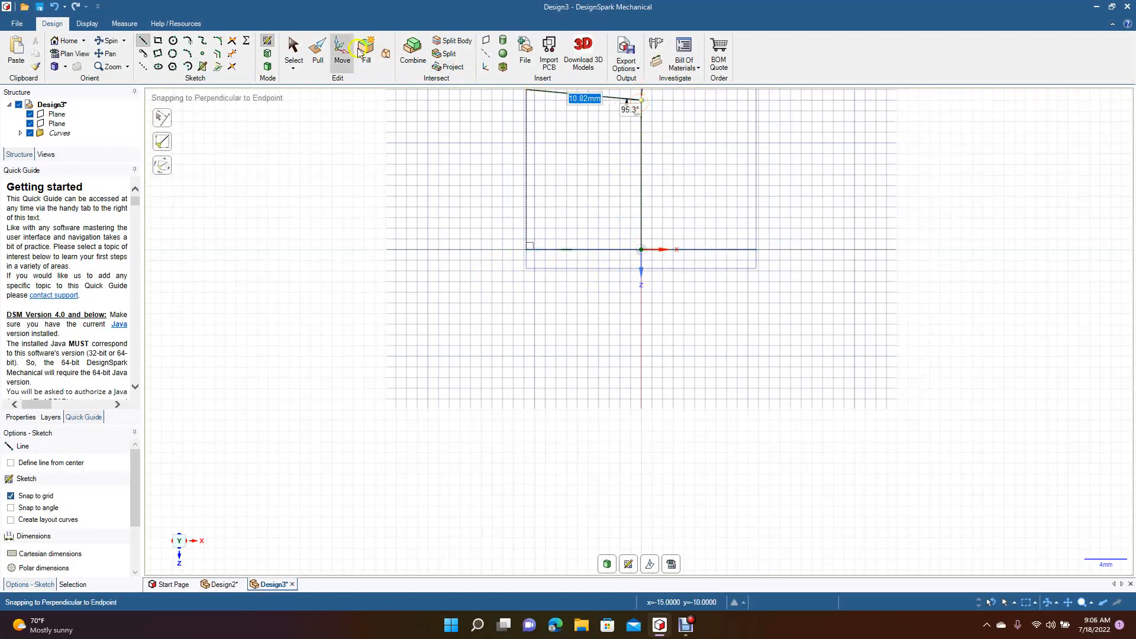
left_click(293, 52)
left_click(640, 155)
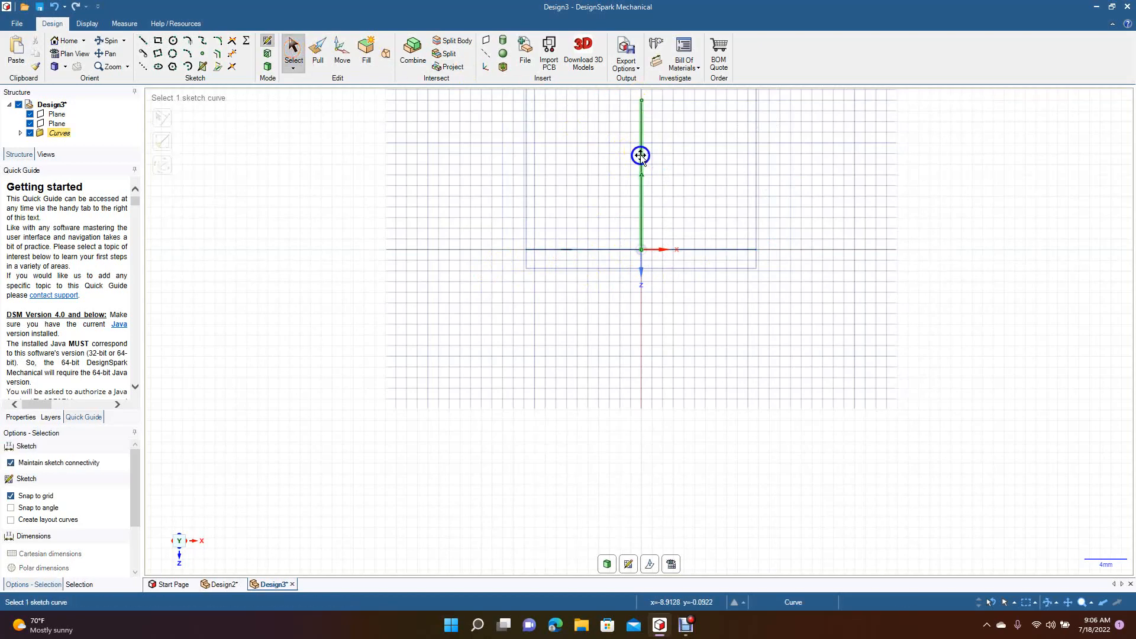
right_click(640, 154)
left_click(651, 158)
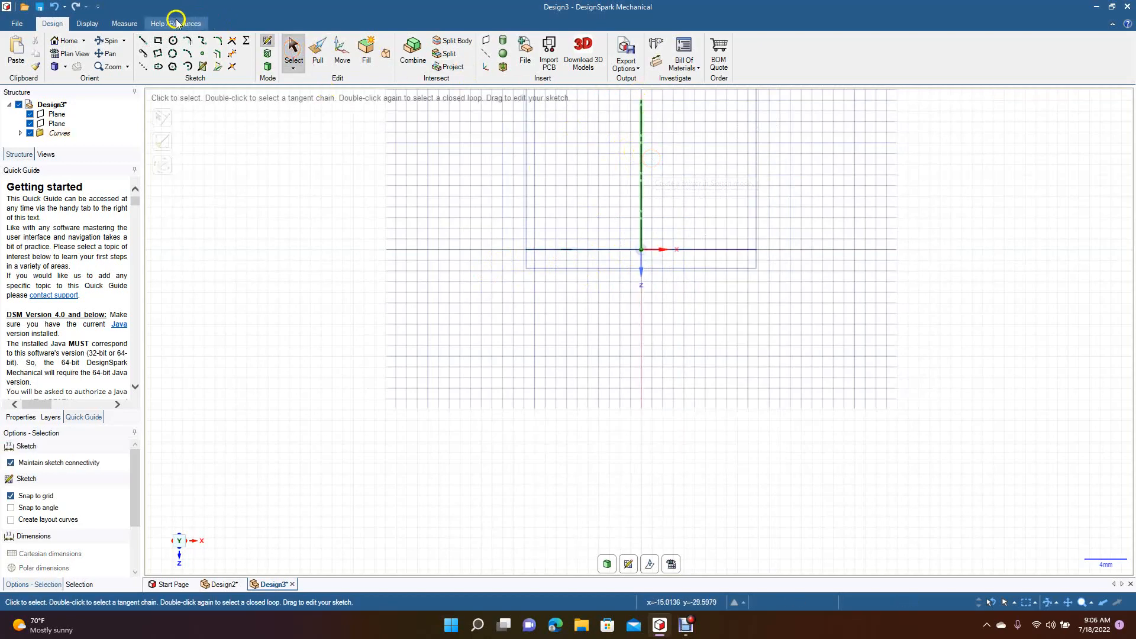
- Sketch a mirrored trapezoid from the plane's edge on the X axis, with a 13.32 mm side at 64.3° and 5 mm across to the mirror line
left_click(142, 41)
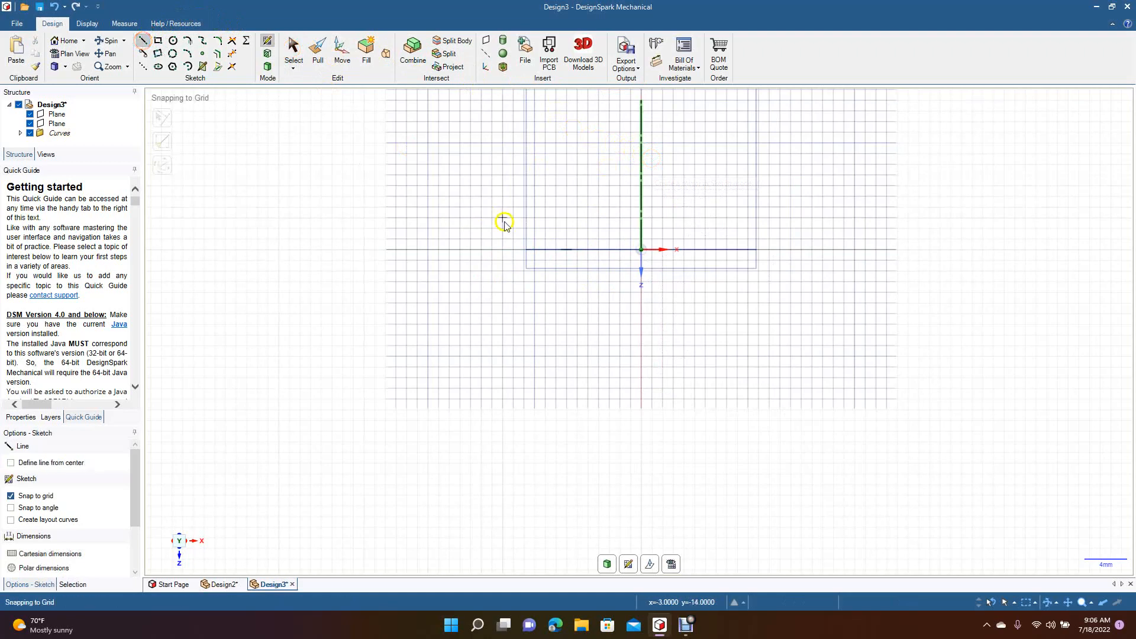
left_click(527, 250)
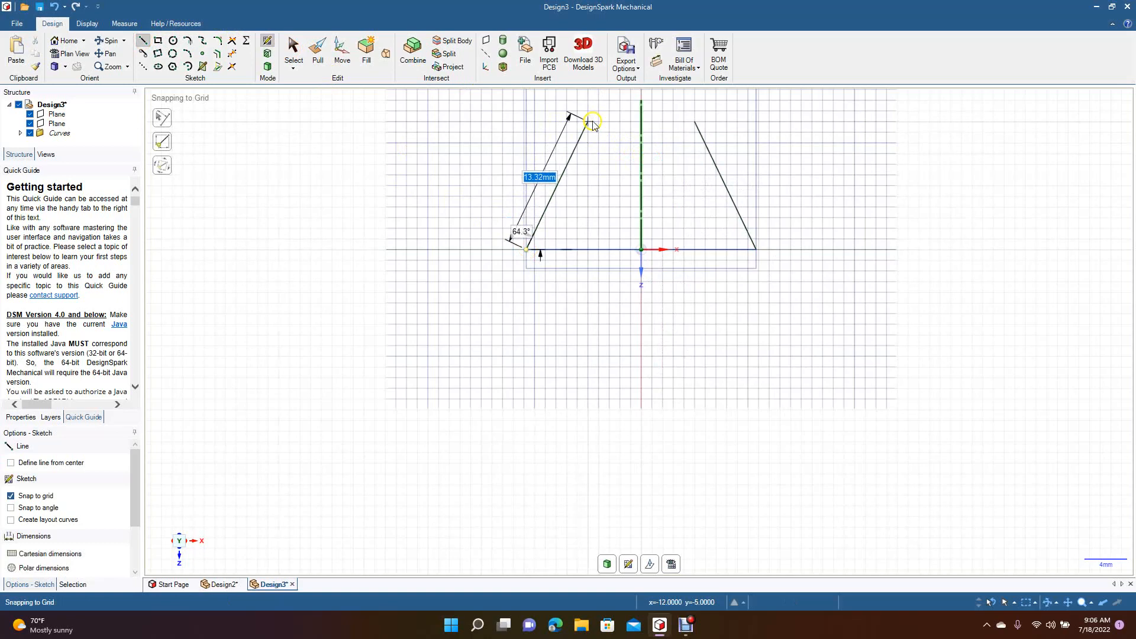
left_click(592, 121)
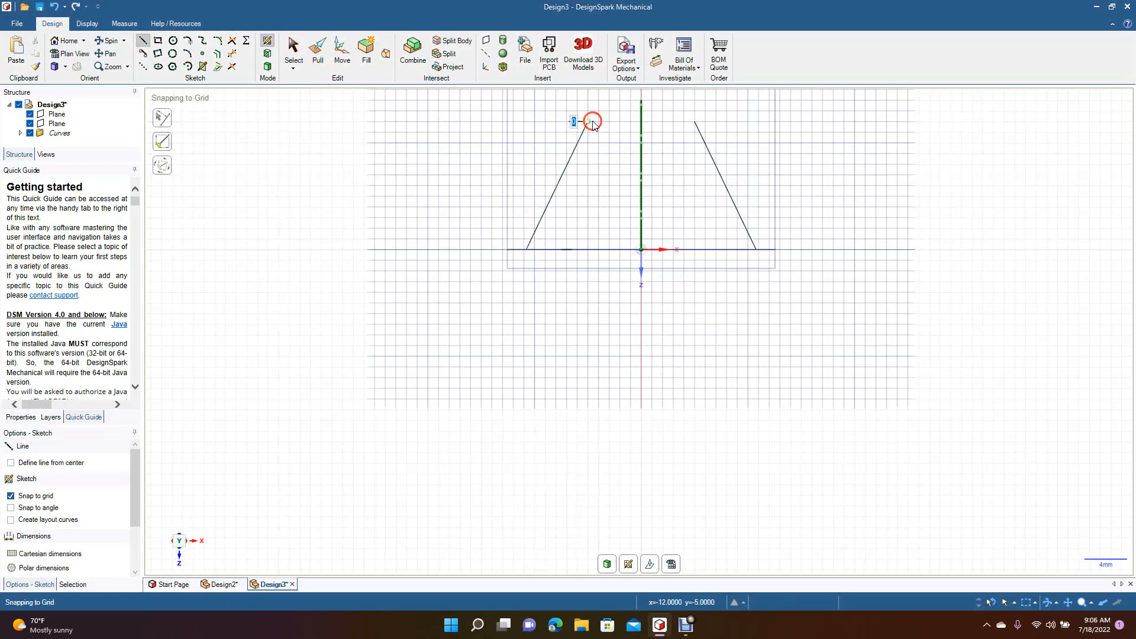
left_click(640, 121)
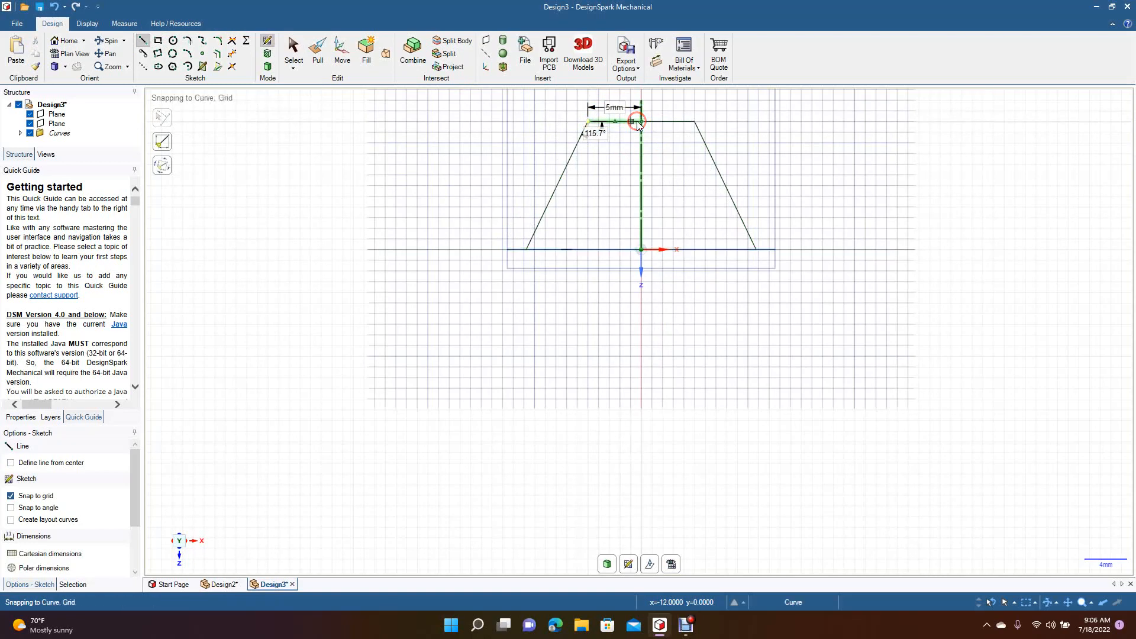
- Delete the mirror line running through the middle of the trapezoid
left_click(291, 59)
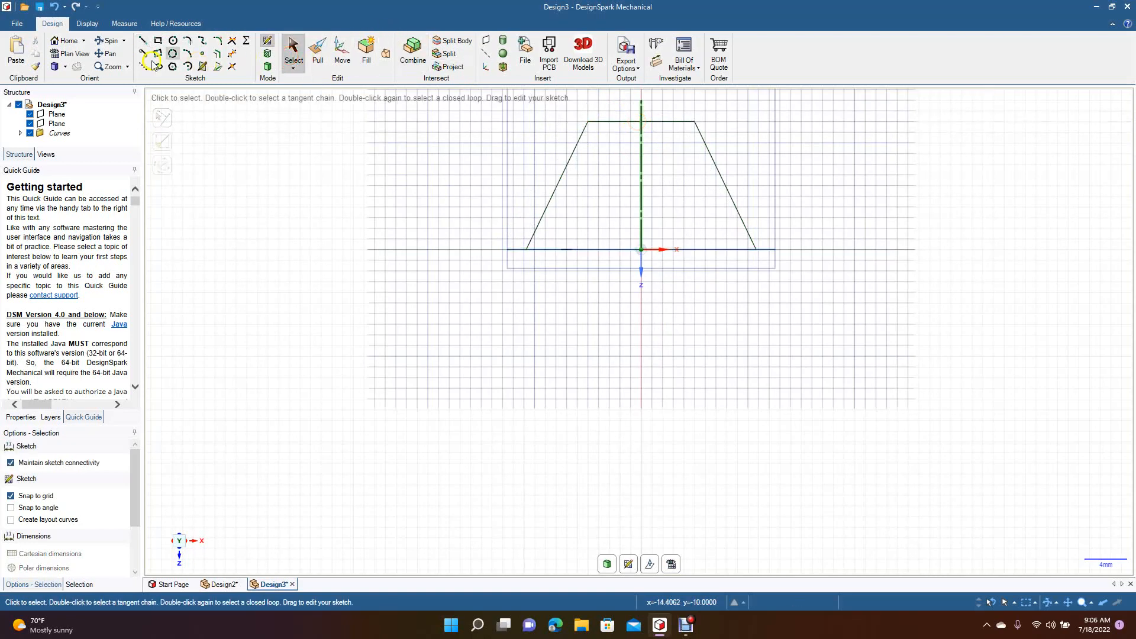
left_click(111, 54)
left_click_drag(536, 177, 465, 305)
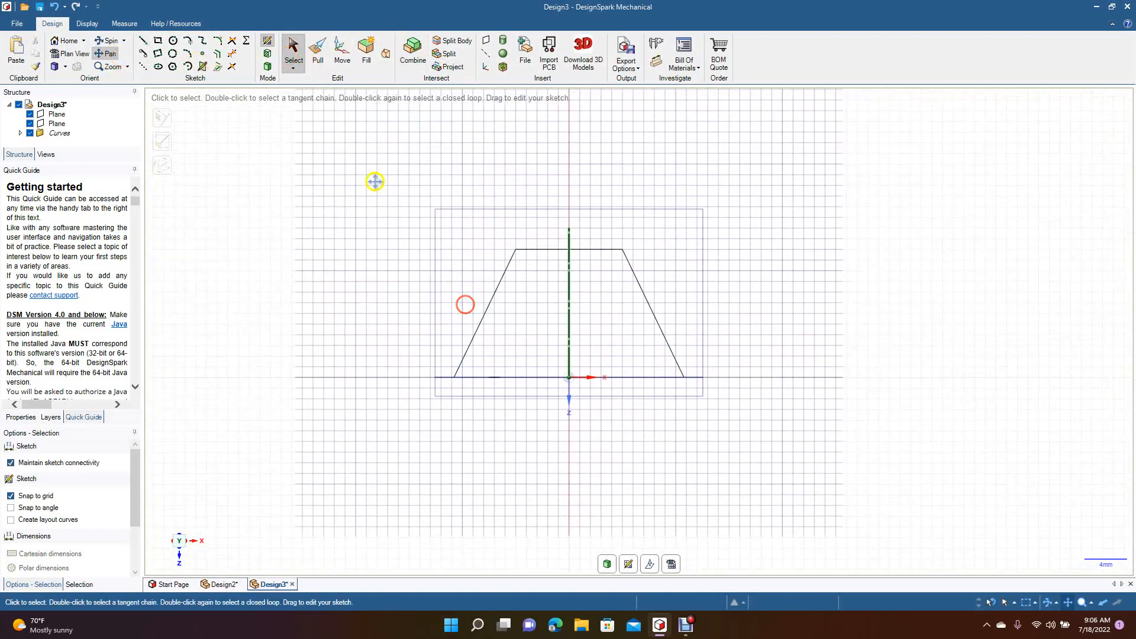
left_click(188, 53)
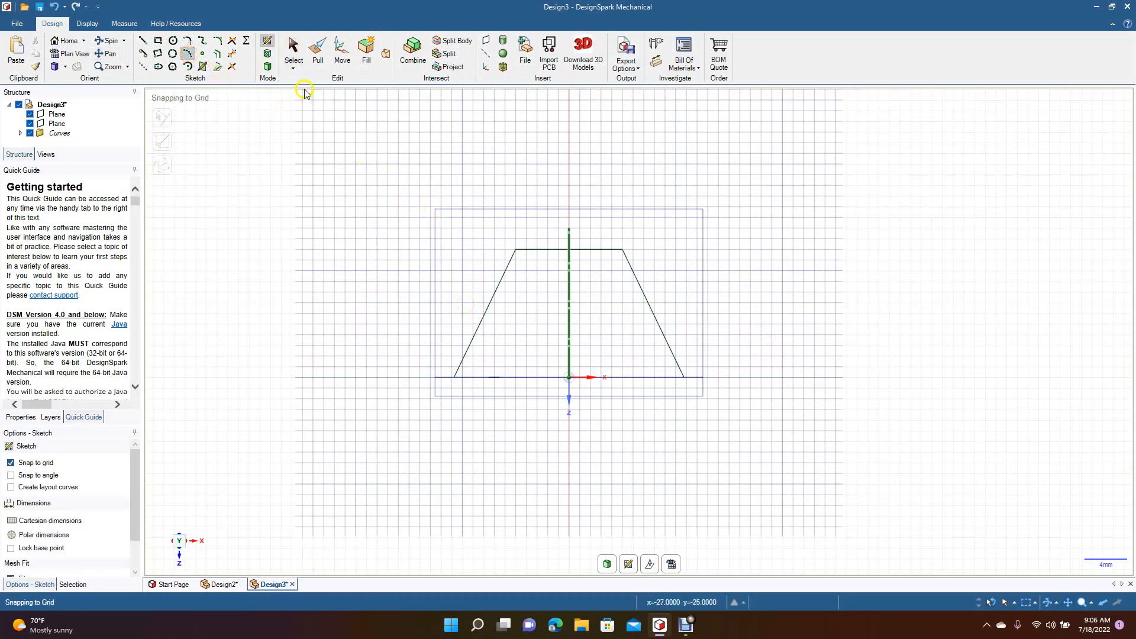
left_click(293, 53)
left_click(567, 288)
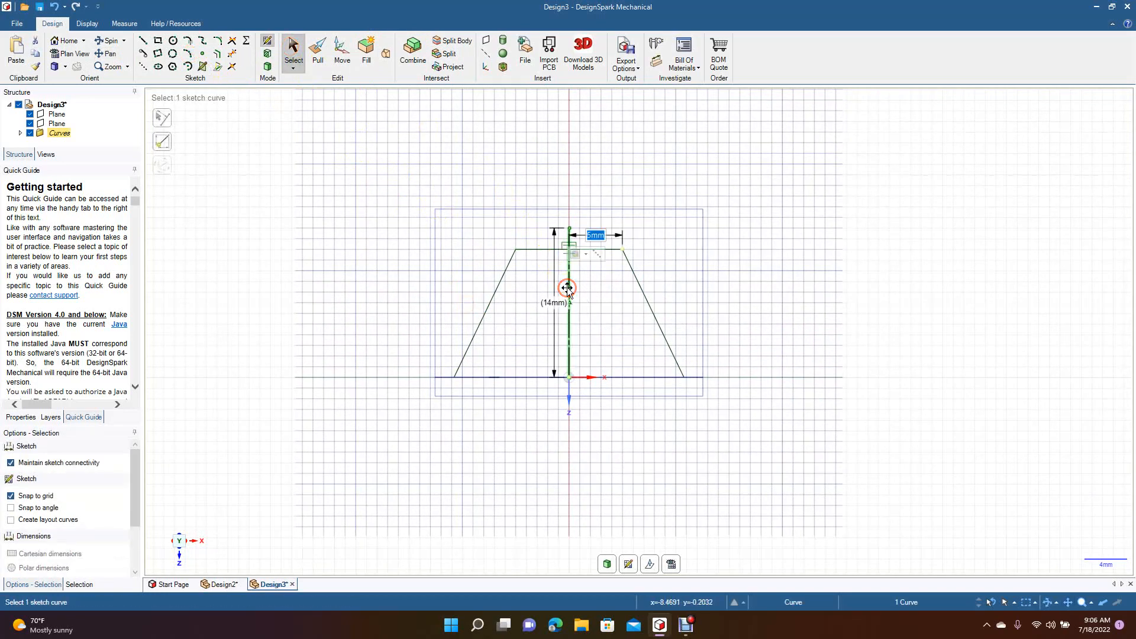
key("Delete")
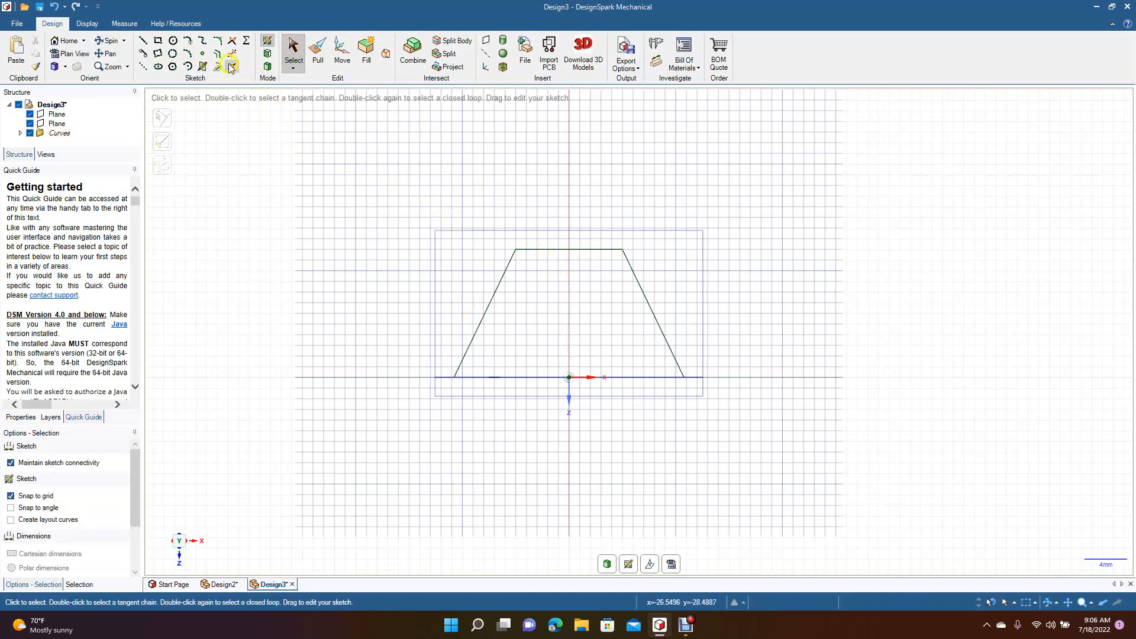
- Try a three-point arc of 7.07 mm radius and 90° across the trapezoid's 10 mm short side, and undo it
left_click(186, 54)
left_click(514, 251)
left_click_drag(514, 250, 624, 256)
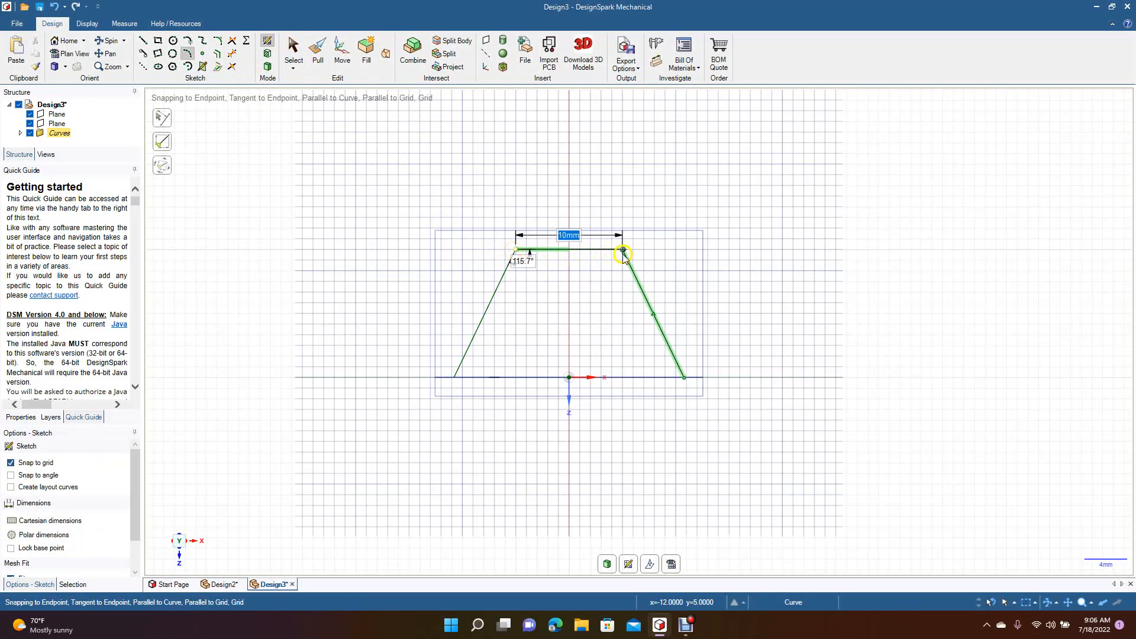
left_click(623, 253)
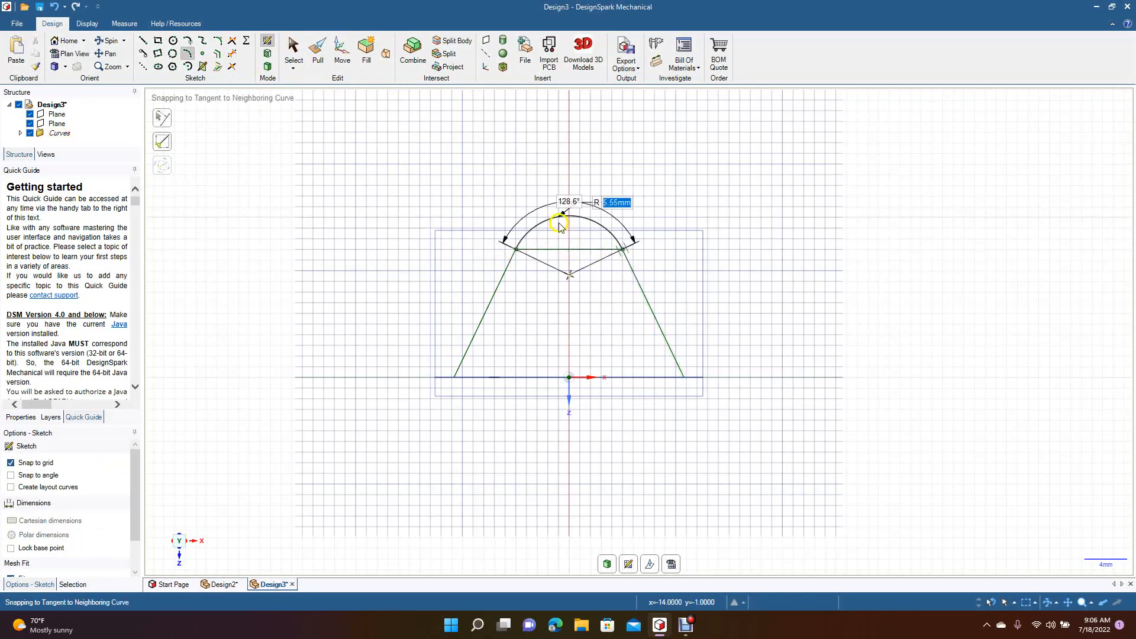
left_click(558, 223)
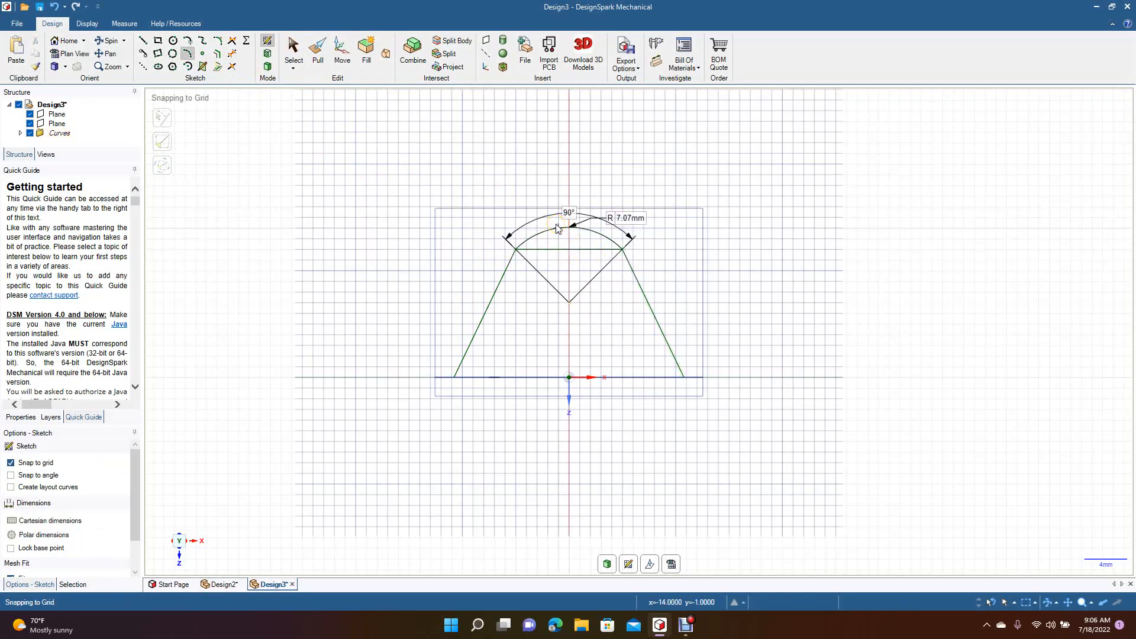
key("ctrl+z")
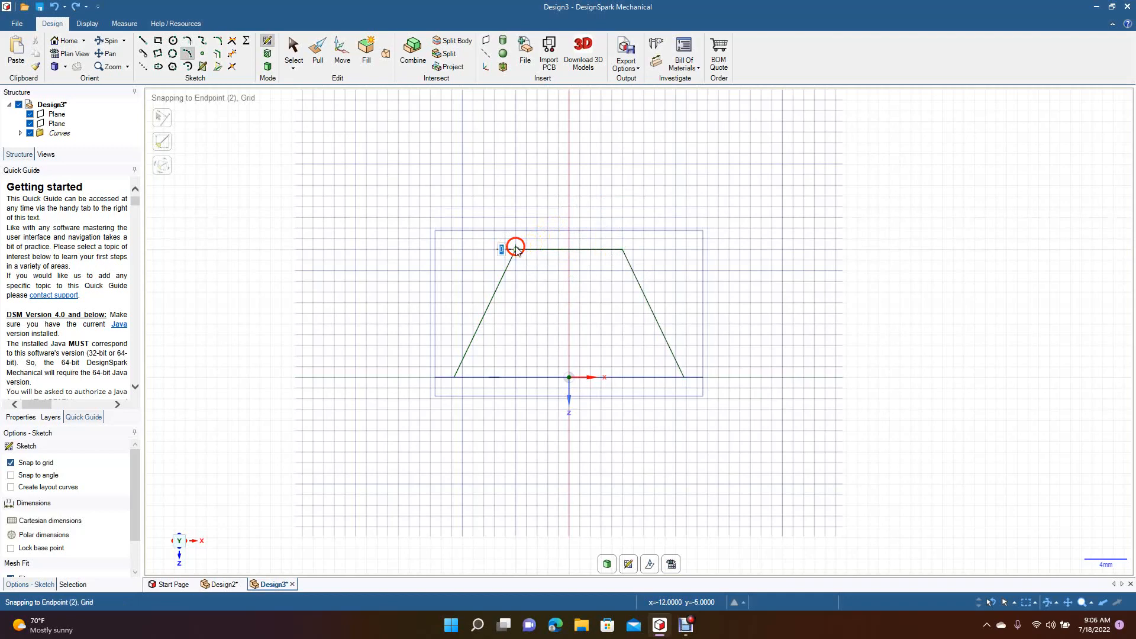
- Draw a three-point arc of 5.55 mm radius over the trapezoid's short side, tangent to its sloped sides
left_click(622, 249)
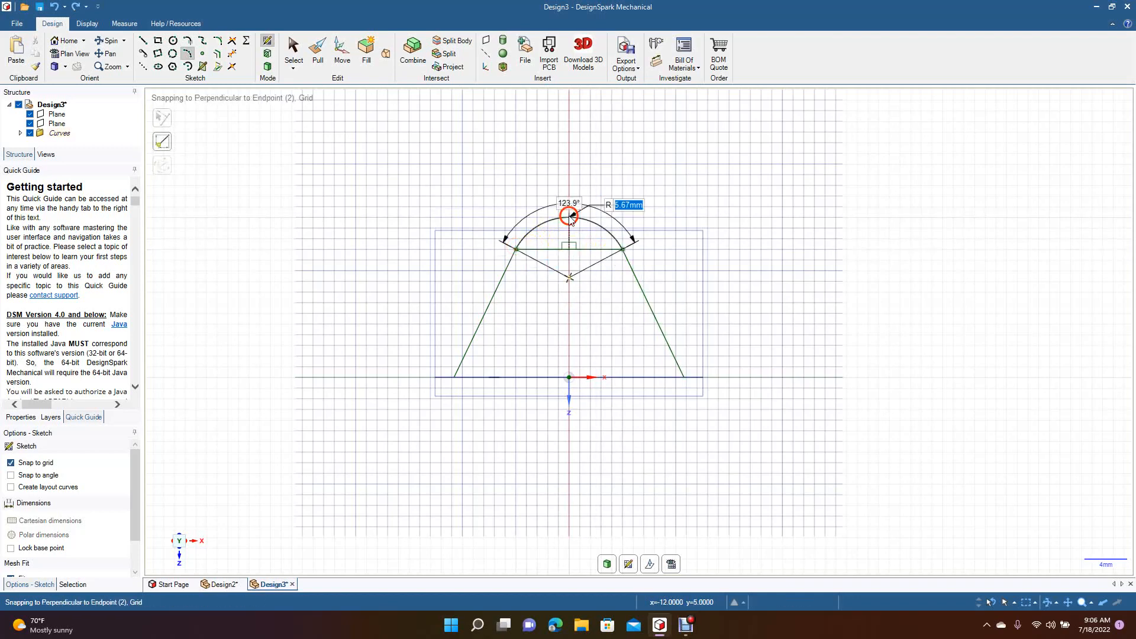
left_click(565, 220)
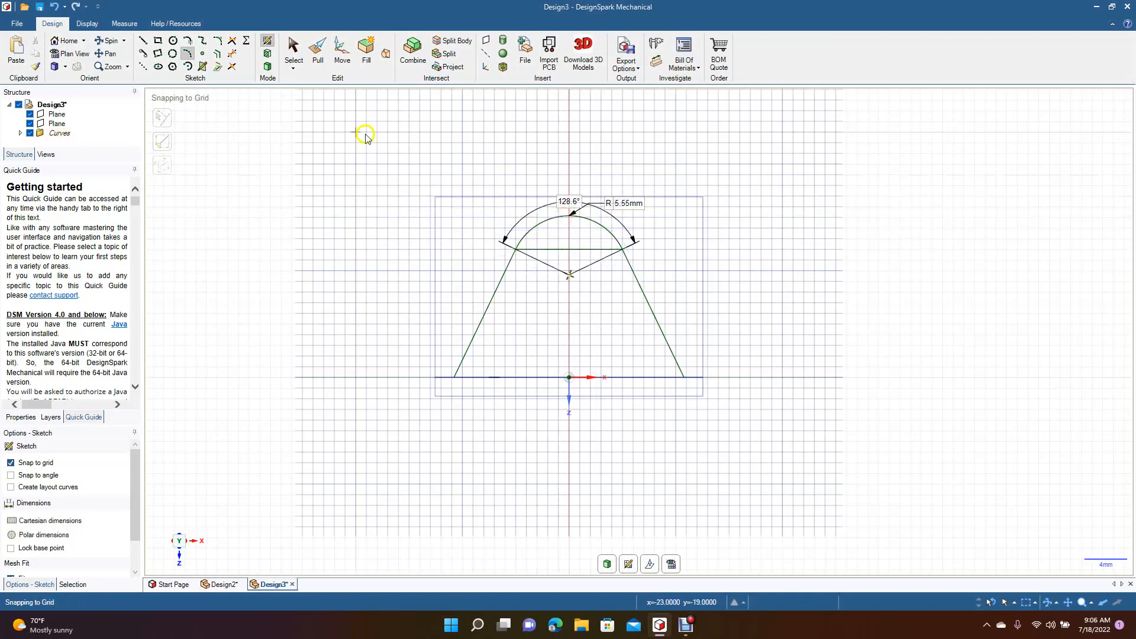
left_click(293, 47)
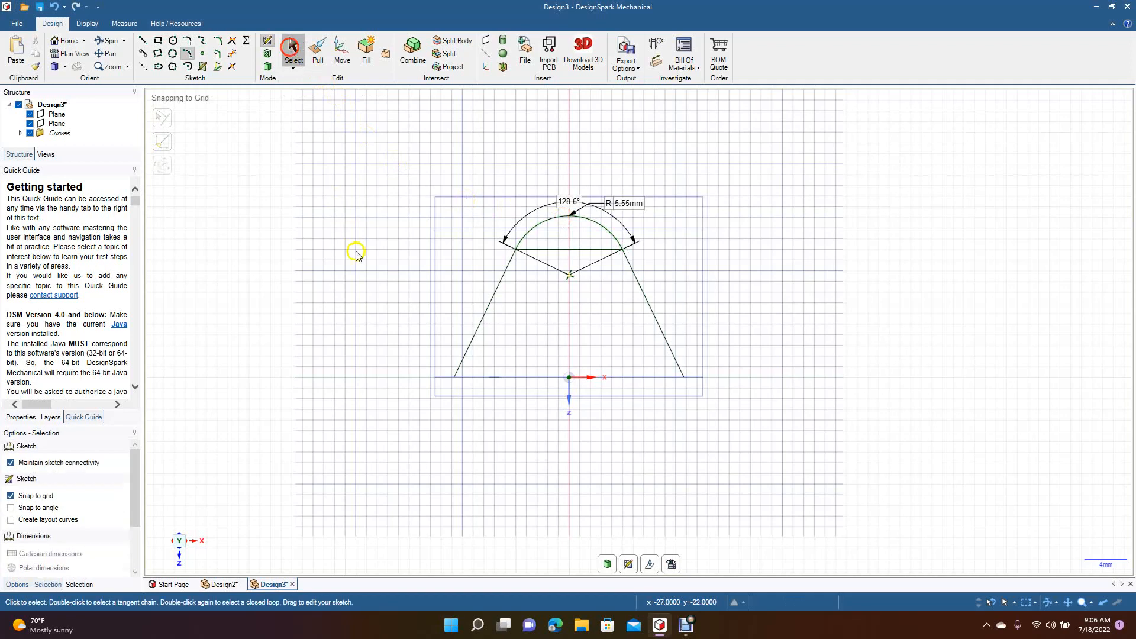
- Trim away both halves of the straight short side beneath the arc
left_click(233, 57)
right_click(545, 250)
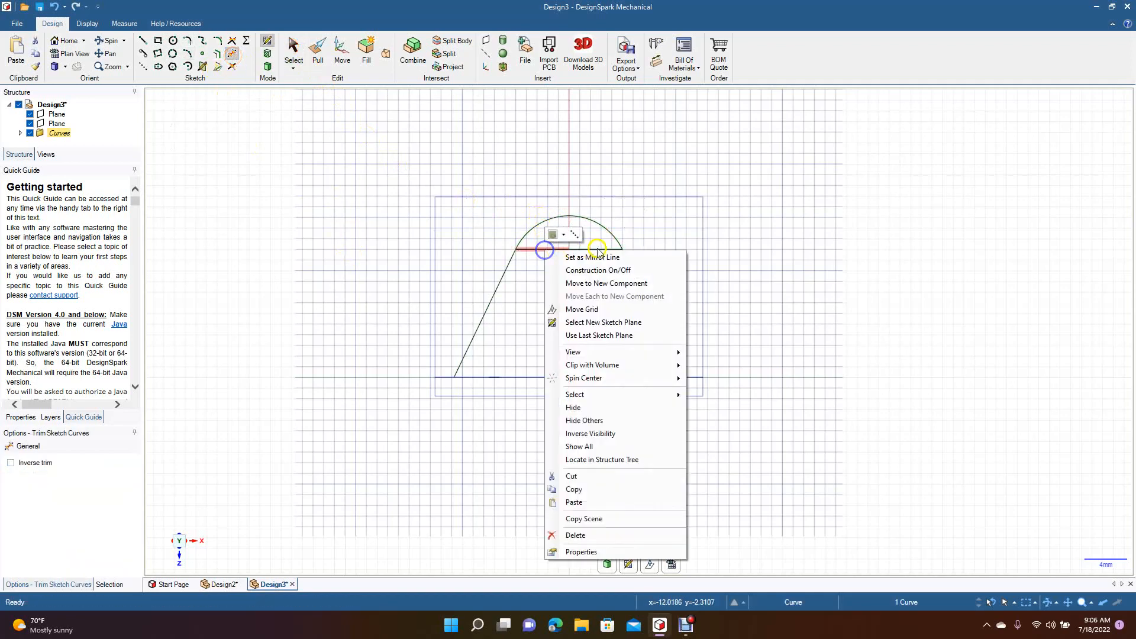
left_click(404, 228)
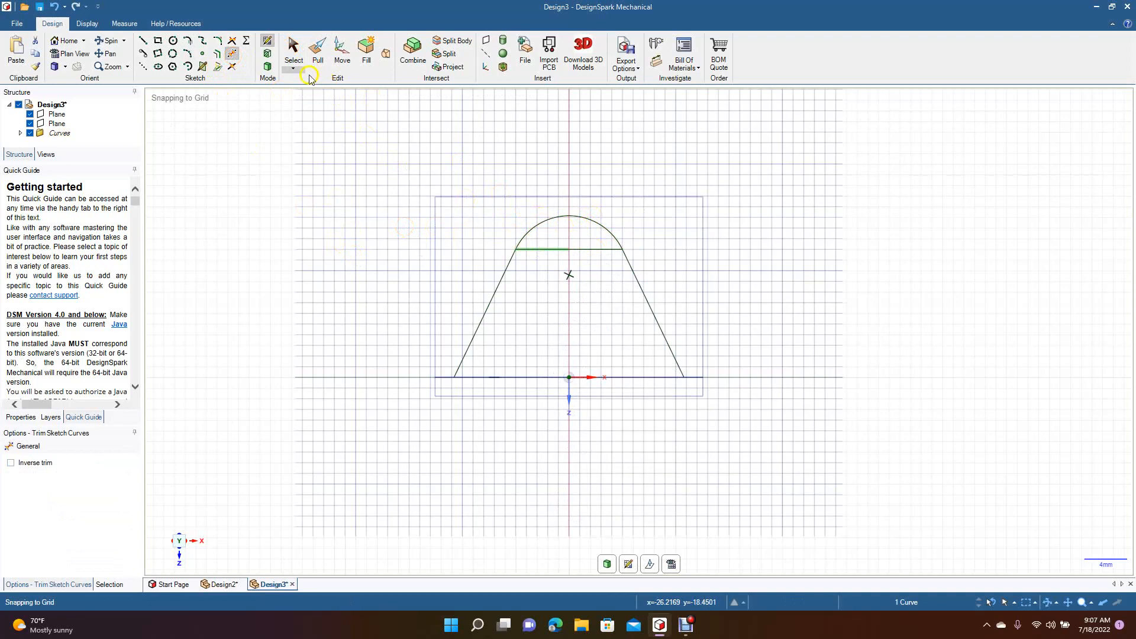
left_click(545, 249)
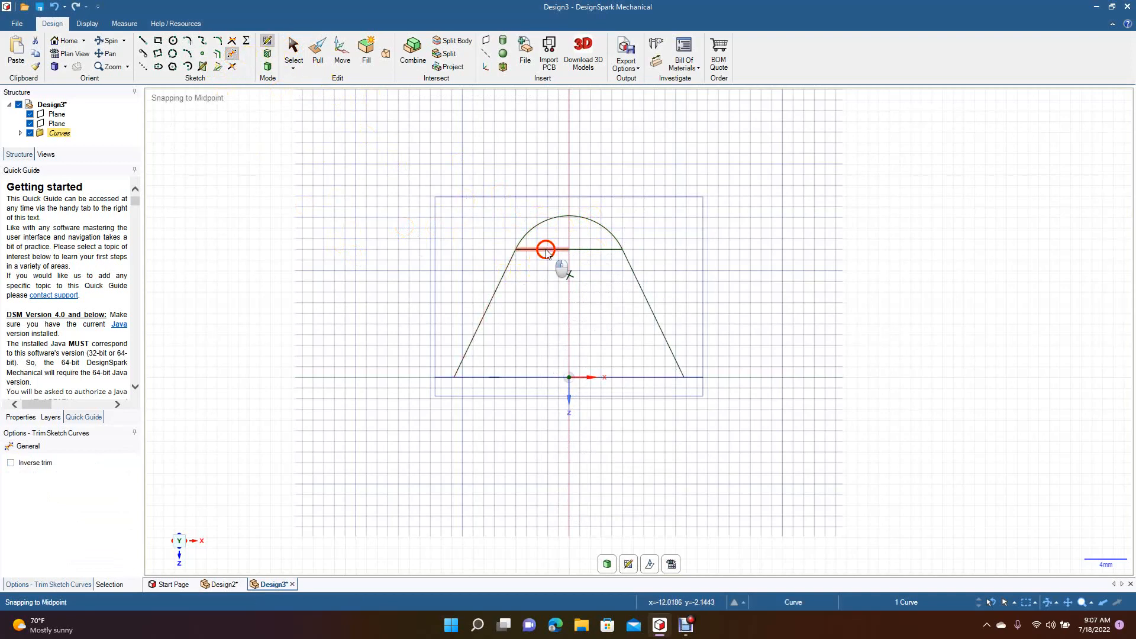
left_click(580, 250)
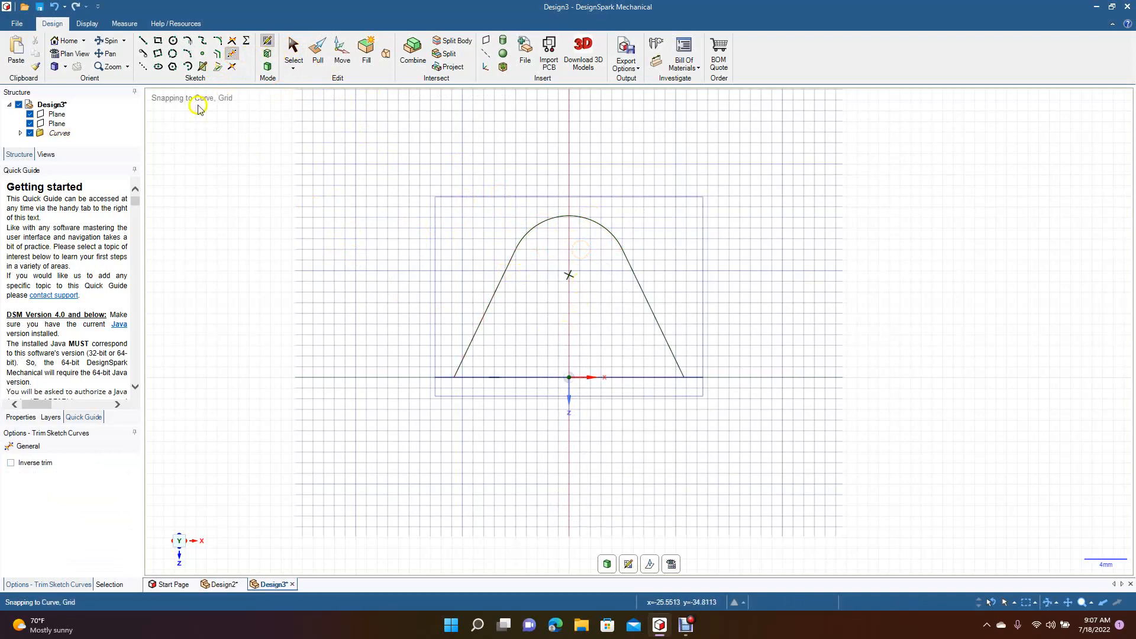
- Undo the trims, the arc, the mirror line deletion and the trapezoid, back to the mirror line alone on the horizontal plane
left_click(268, 68)
left_click(111, 42)
left_click_drag(287, 325, 327, 210)
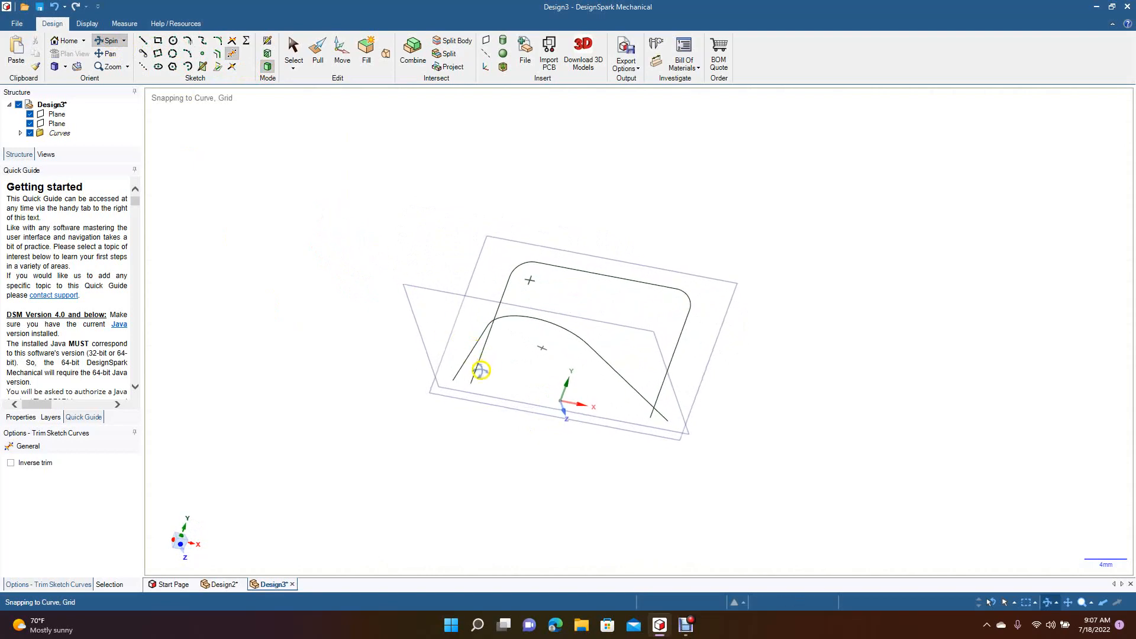
mouse_move(347, 367)
left_mouse_down()
mouse_move(322, 414)
mouse_move(307, 492)
mouse_move(371, 487)
mouse_move(420, 507)
mouse_move(345, 357)
mouse_move(295, 520)
mouse_move(302, 495)
left_mouse_up()
key("ctrl+z")
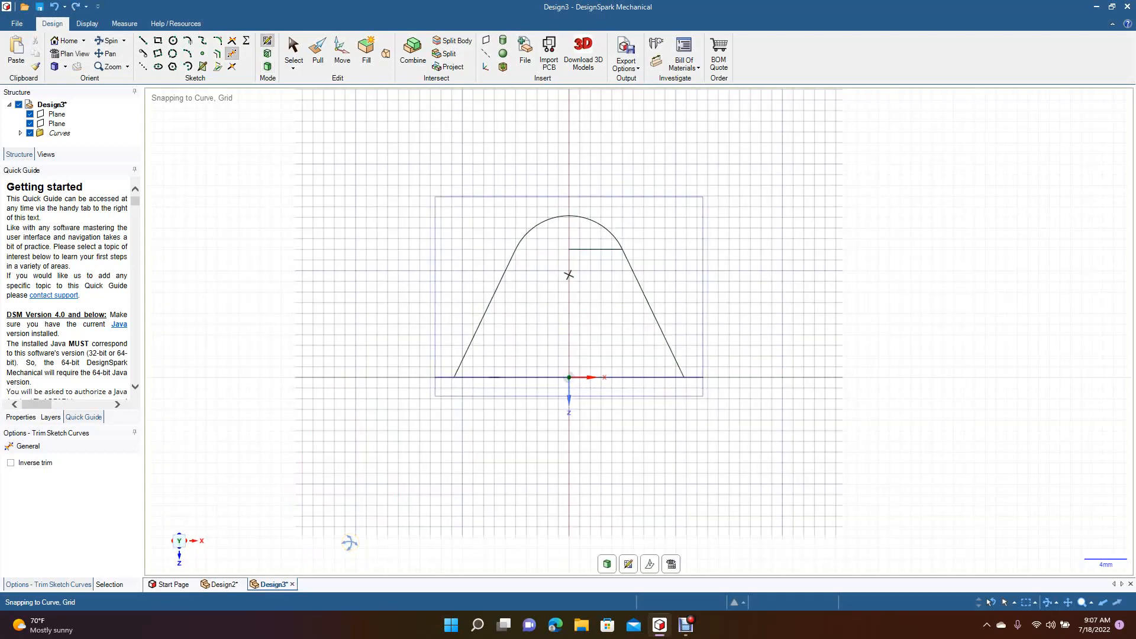
key("ctrl+z")
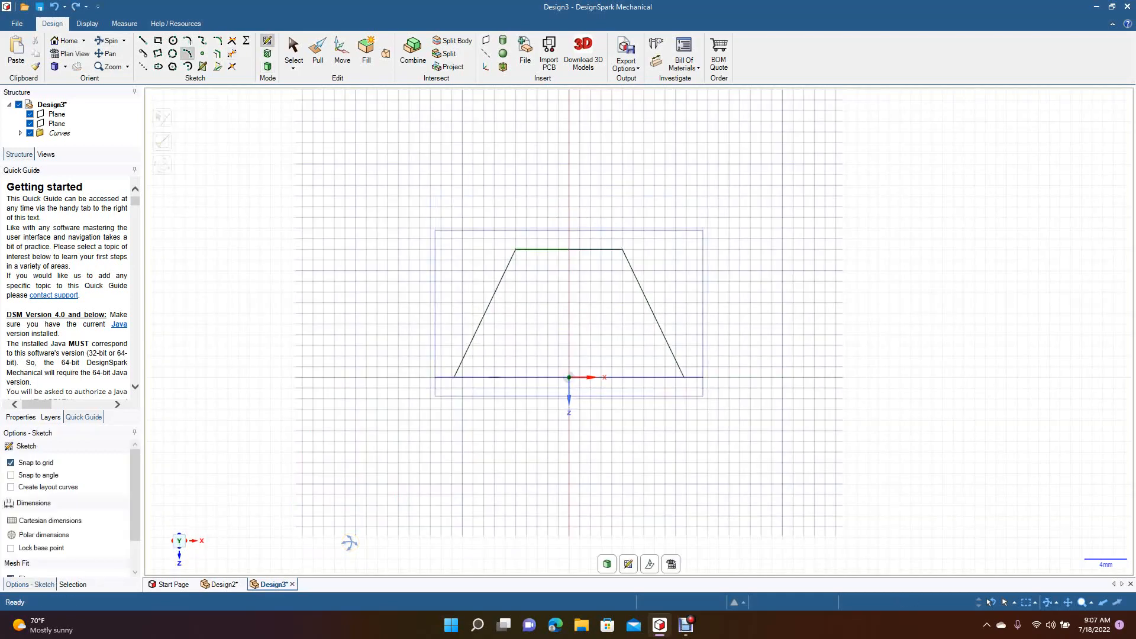
key("ctrl+z")
key("ctrl+z")
key("ctrl+z")
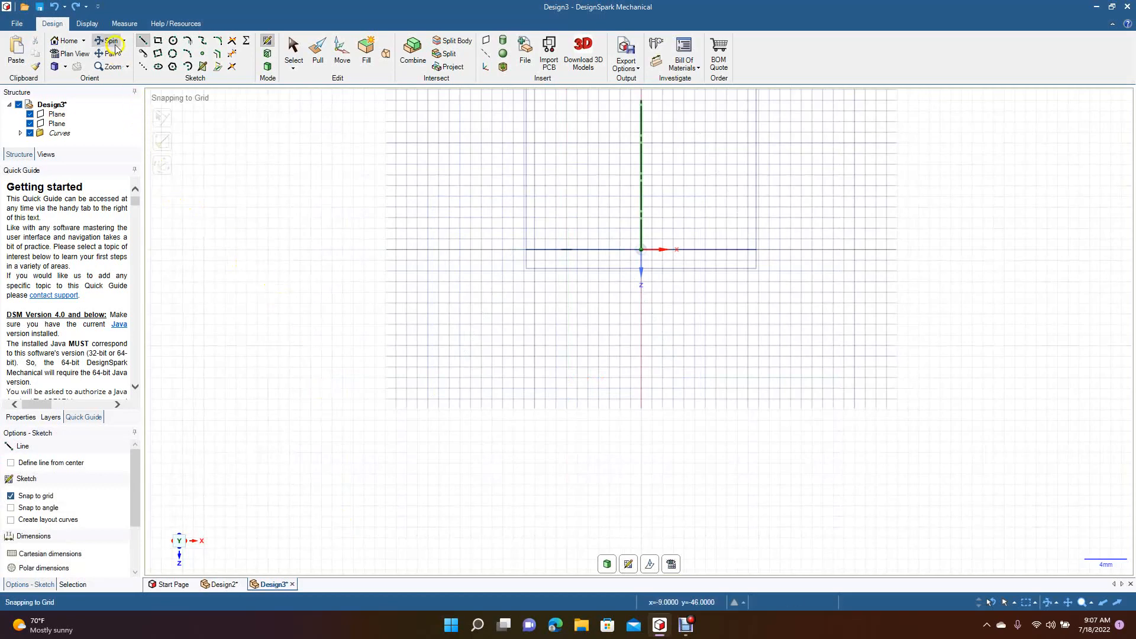
right_click(359, 235)
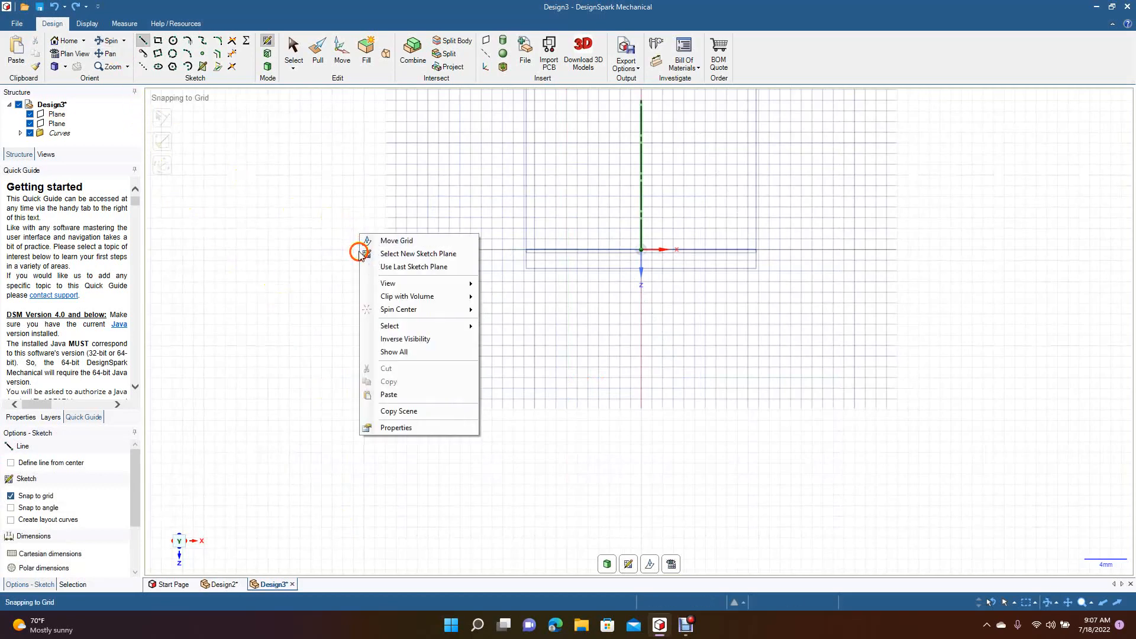
left_click(290, 197)
left_click(110, 38)
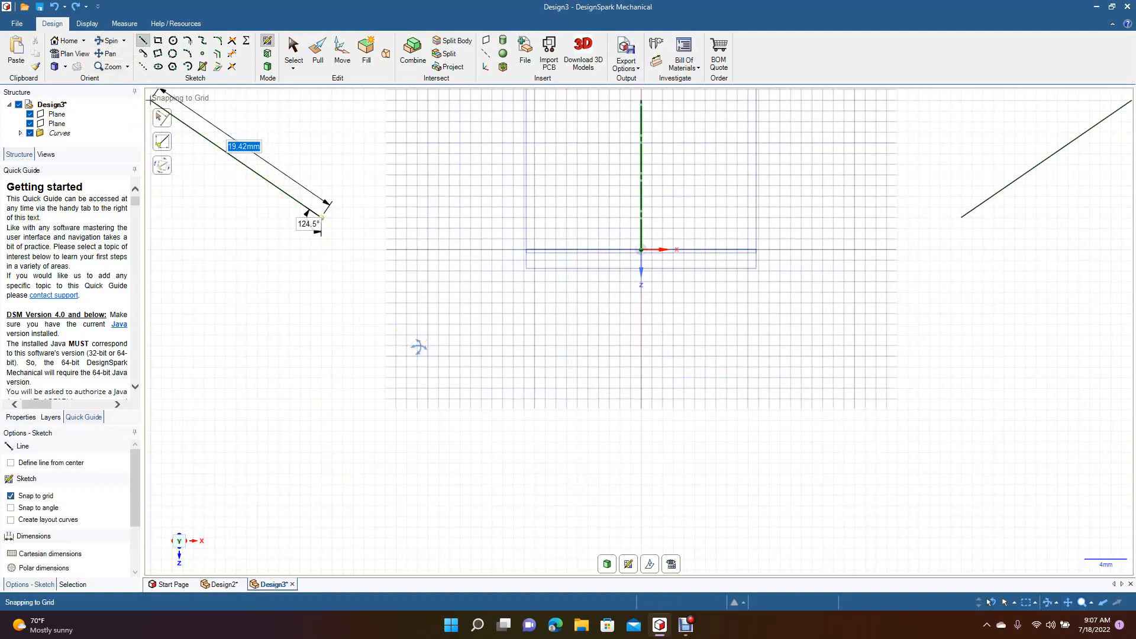
- Examine the centre line on the horizontal plane and the outline's open ends in 3D
left_click(99, 40)
mouse_move(434, 319)
left_mouse_down()
mouse_move(420, 383)
mouse_move(437, 383)
mouse_move(421, 373)
left_mouse_up()
left_click(269, 65)
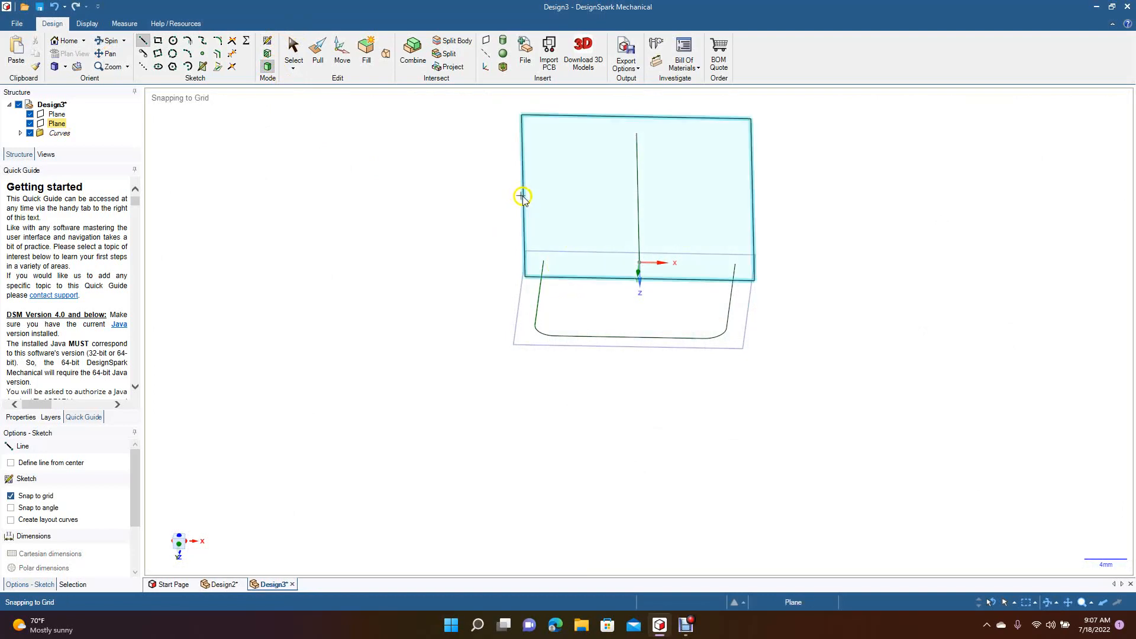
right_click(639, 189)
left_click(392, 157)
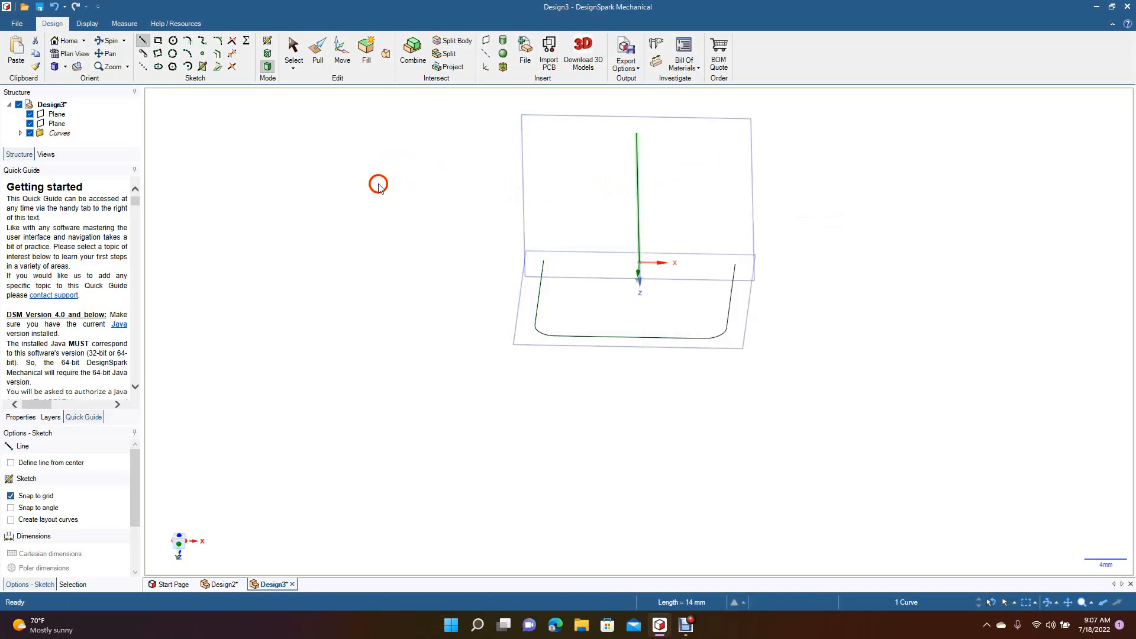
right_click(638, 188)
left_click(456, 189)
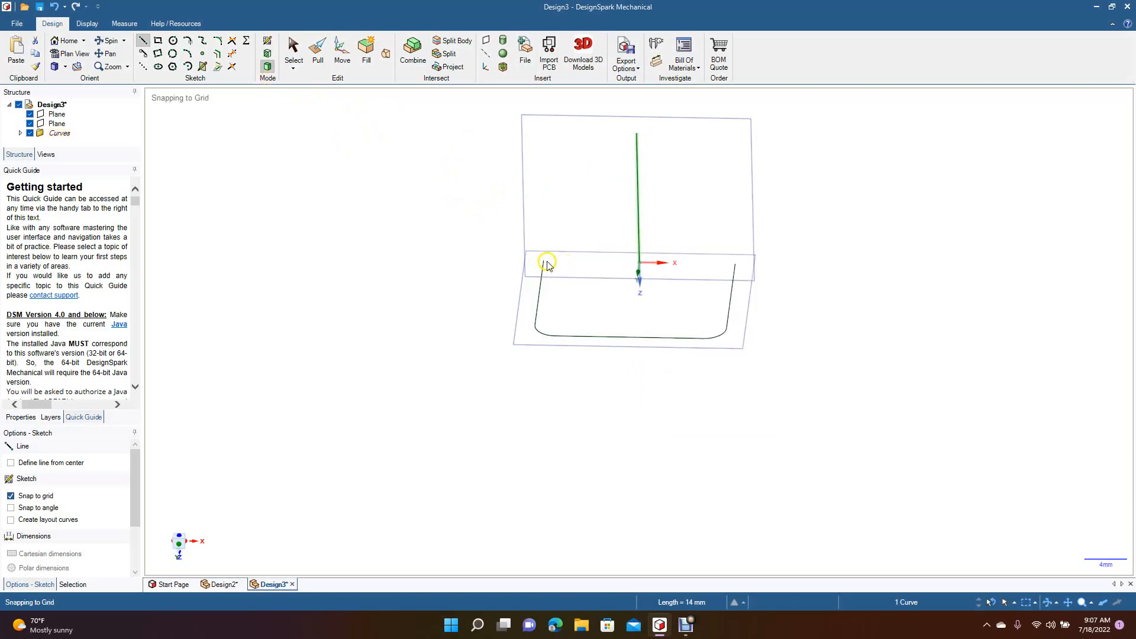
left_click(312, 270)
- Start a line sketch on the horizontal XZ plane, viewed straight on
left_click(109, 42)
left_click_drag(376, 337, 383, 276)
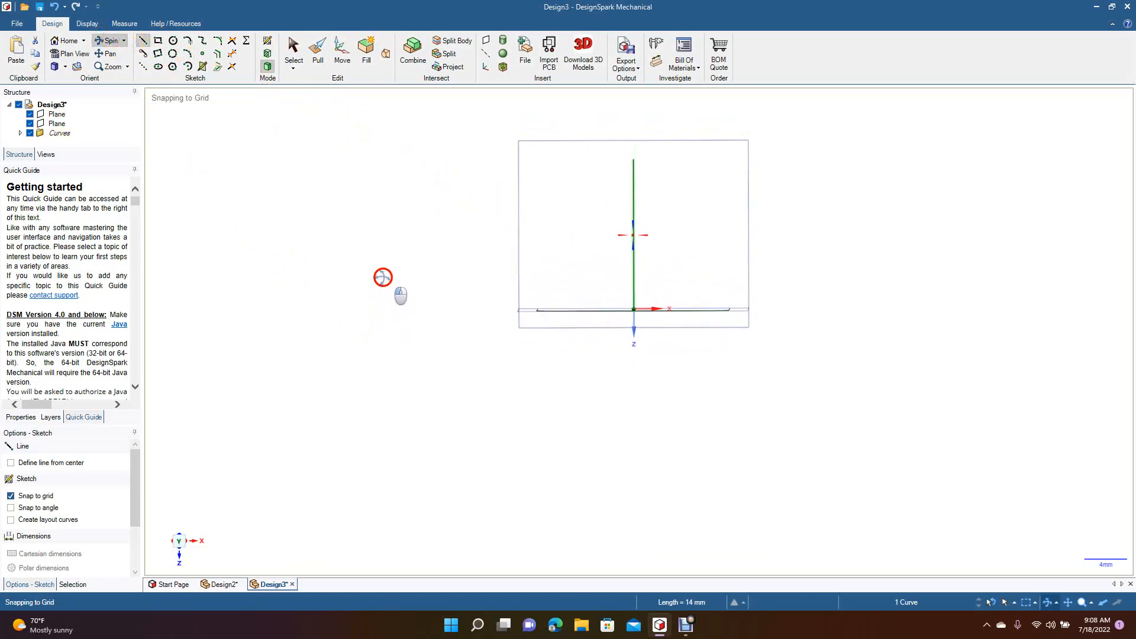
left_click(294, 57)
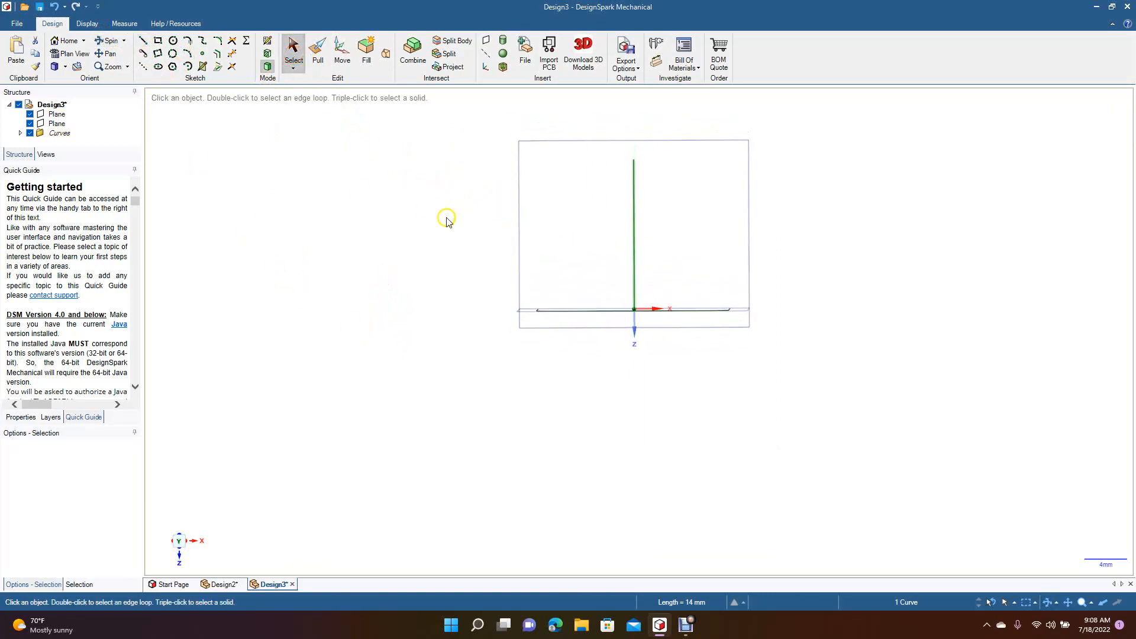
left_click(521, 261)
left_click(76, 55)
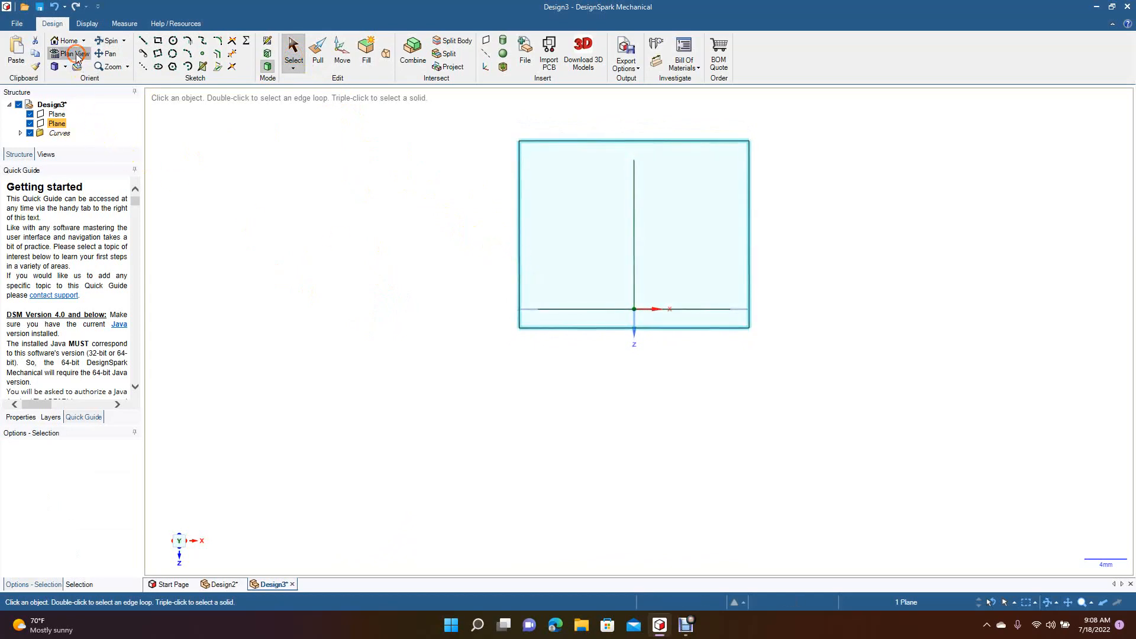
left_click(143, 41)
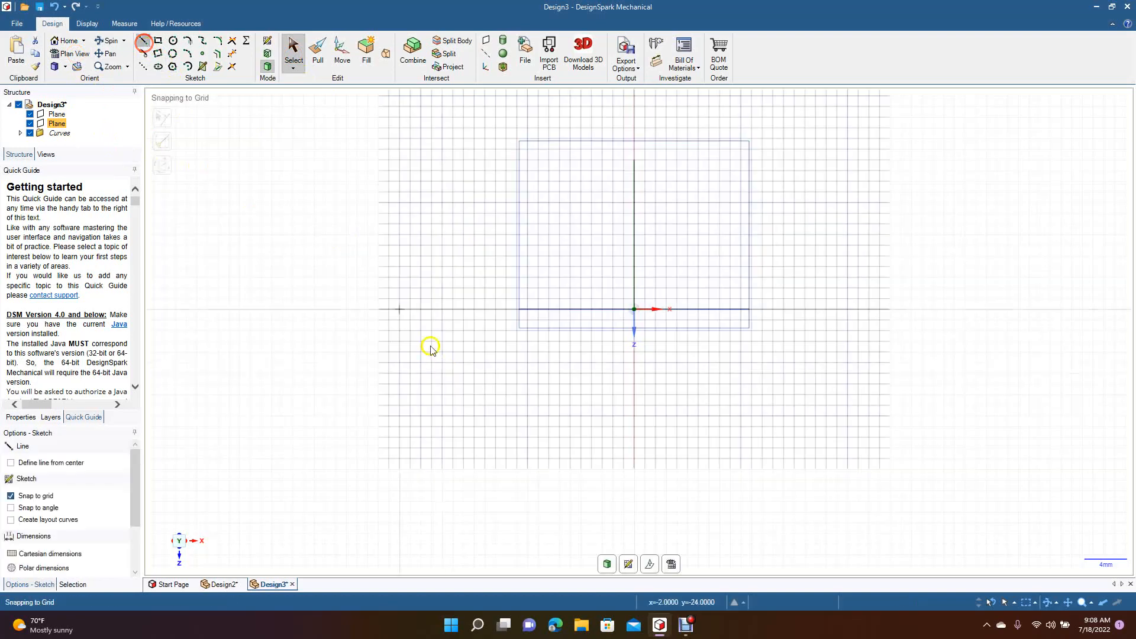
- Try a sloped line from the outline's open end on the X axis with a connecting line across the centre, and undo them
left_click(538, 309)
left_click(579, 190)
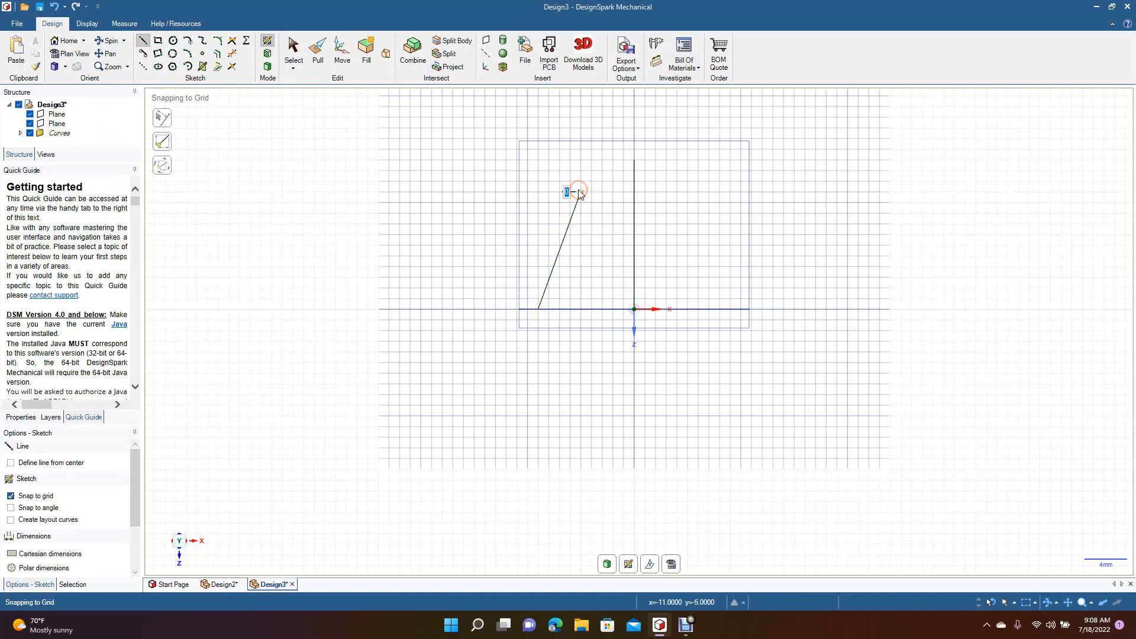
left_click(674, 194)
key("ctrl+z")
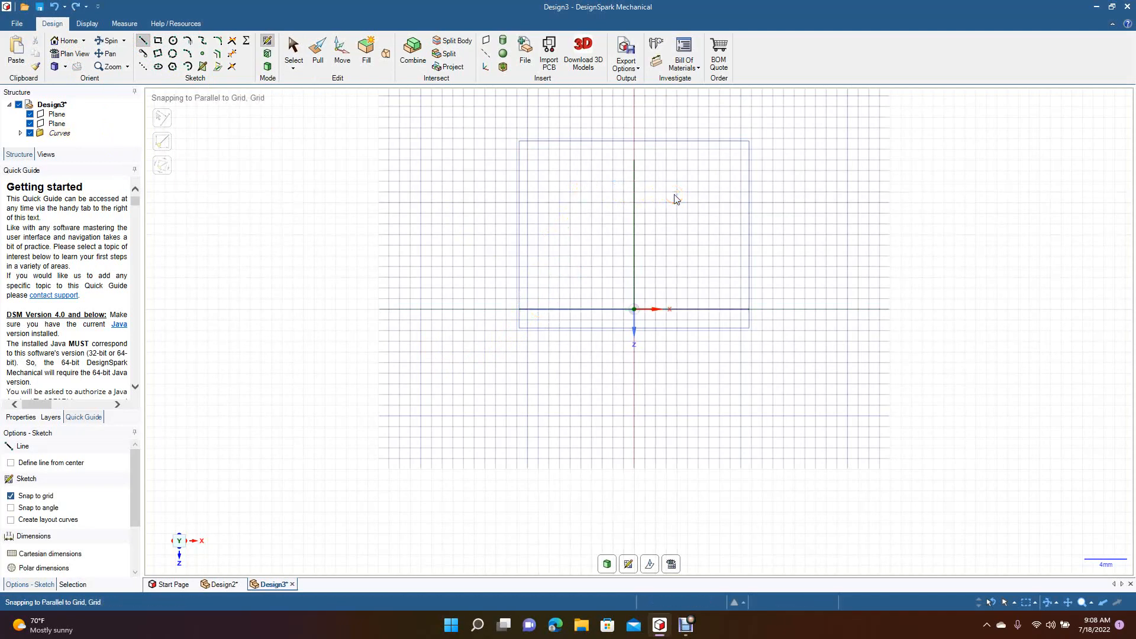
- Set the 14 mm vertical centre line as the mirror line and restart the Line tool
left_click(293, 50)
left_click(634, 227)
right_click(635, 226)
left_click(649, 235)
left_click(142, 40)
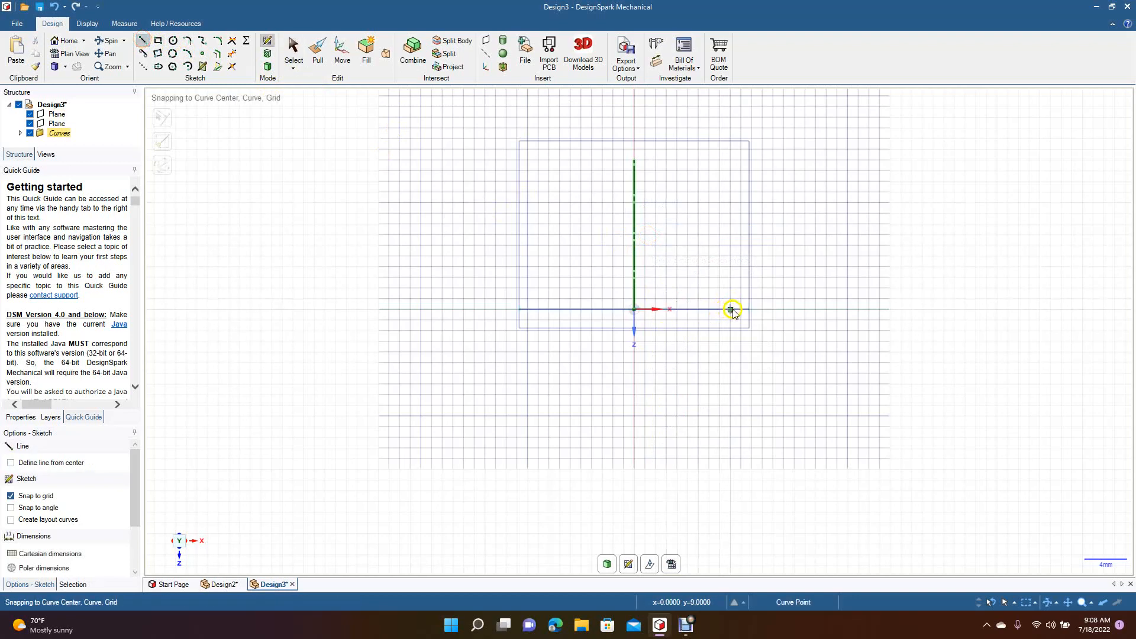
- Examine the two open ends of the rounded outline in a tilted 3D view as start points for the upright profile
left_click(110, 42)
left_click_drag(270, 134, 277, 154)
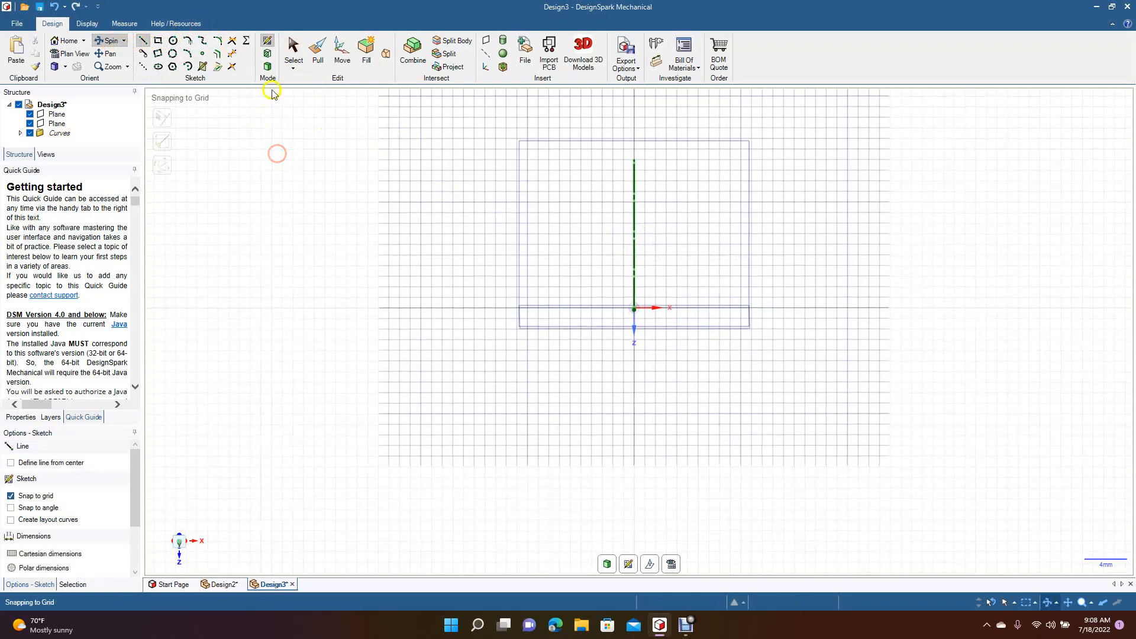
left_click(268, 67)
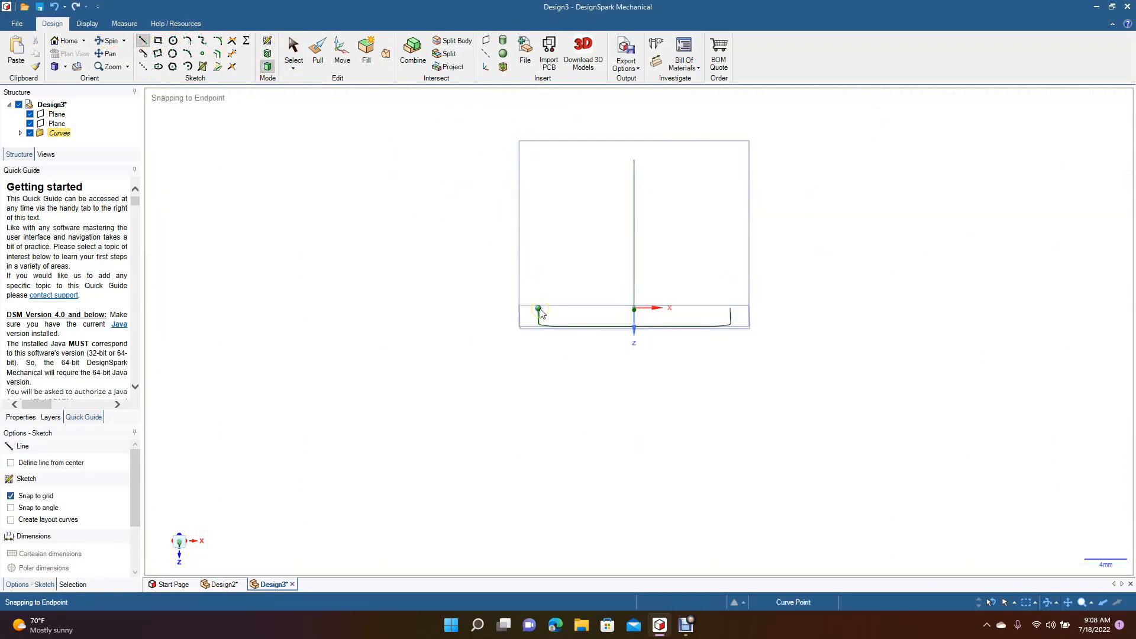
left_click(141, 40)
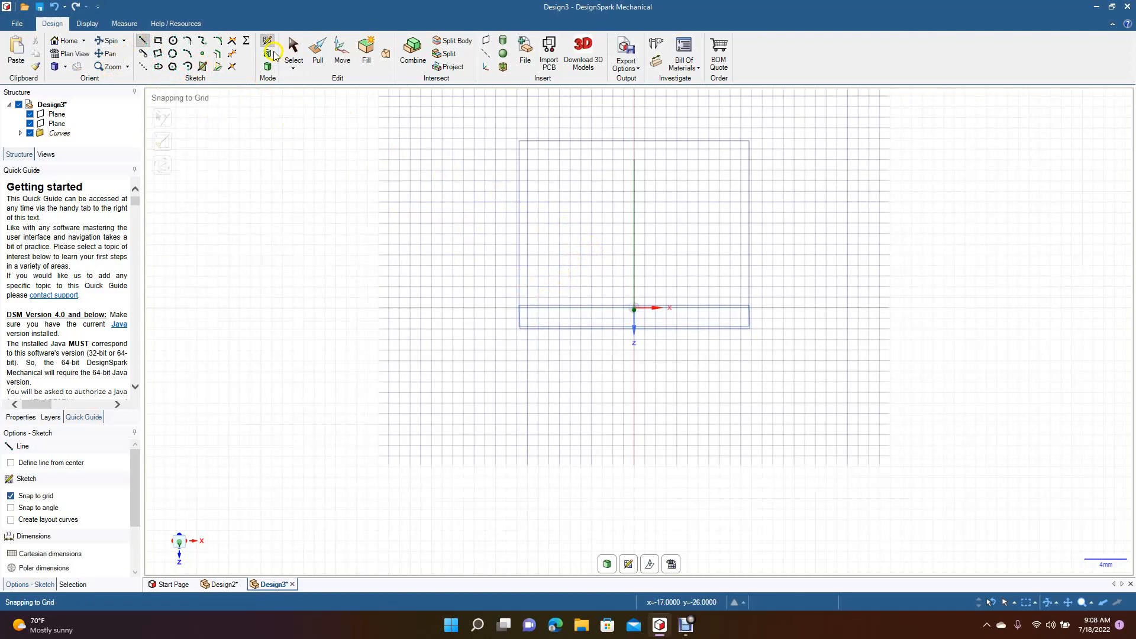
left_click(106, 40)
left_click_drag(392, 205, 389, 222)
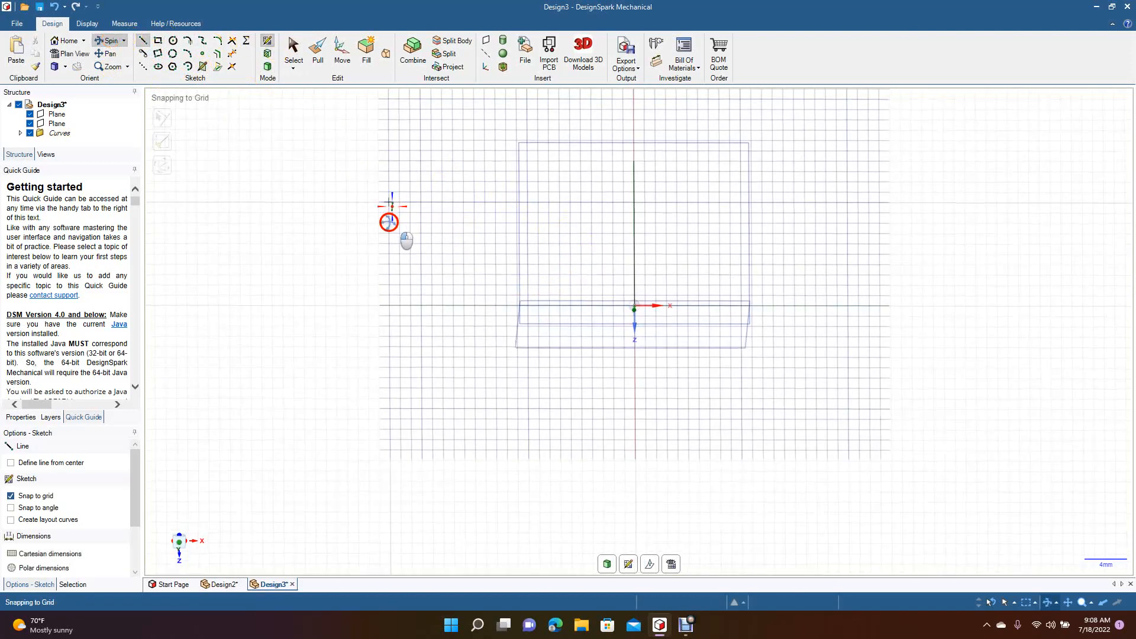
left_click(269, 67)
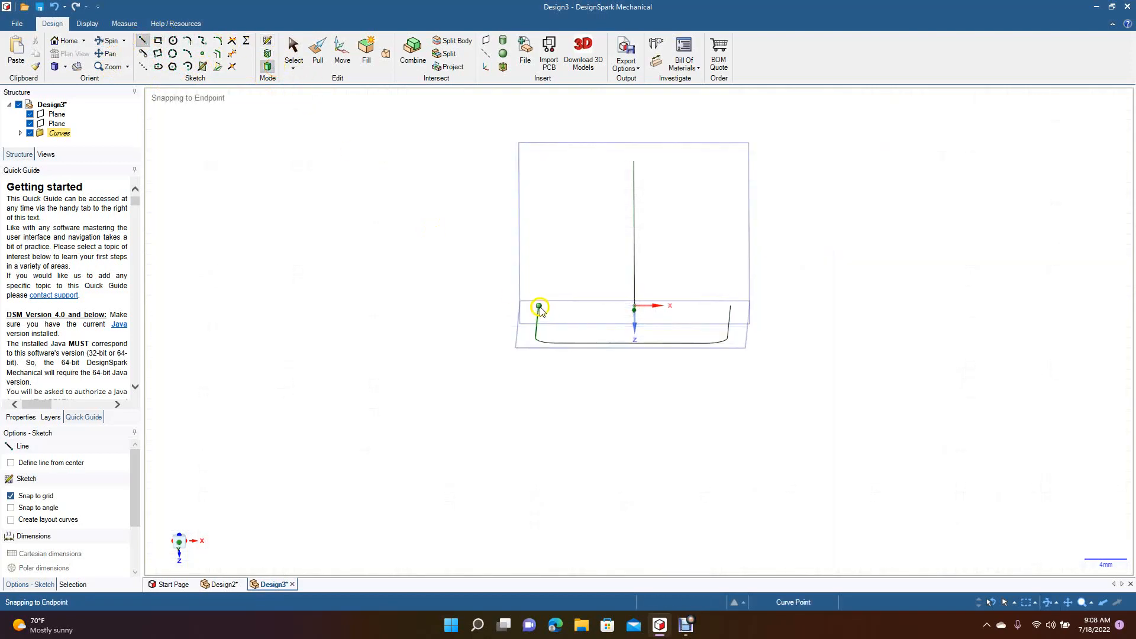
left_click(732, 313)
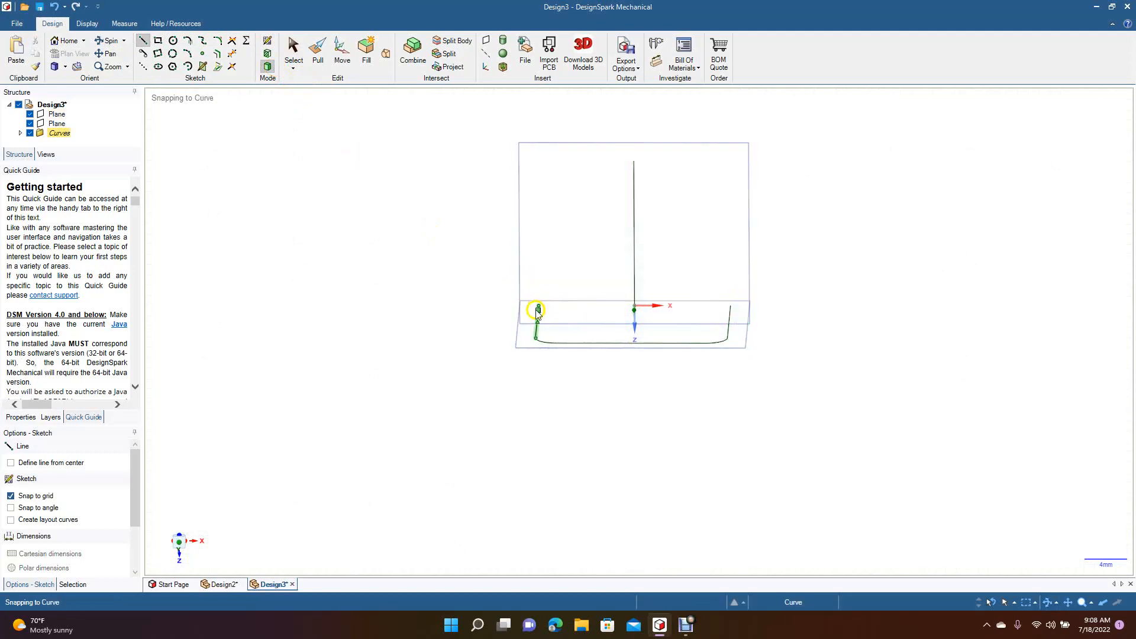
- Try a sloped line from the outline's open end on the X axis toward the centre line, and undo it
left_click(146, 42)
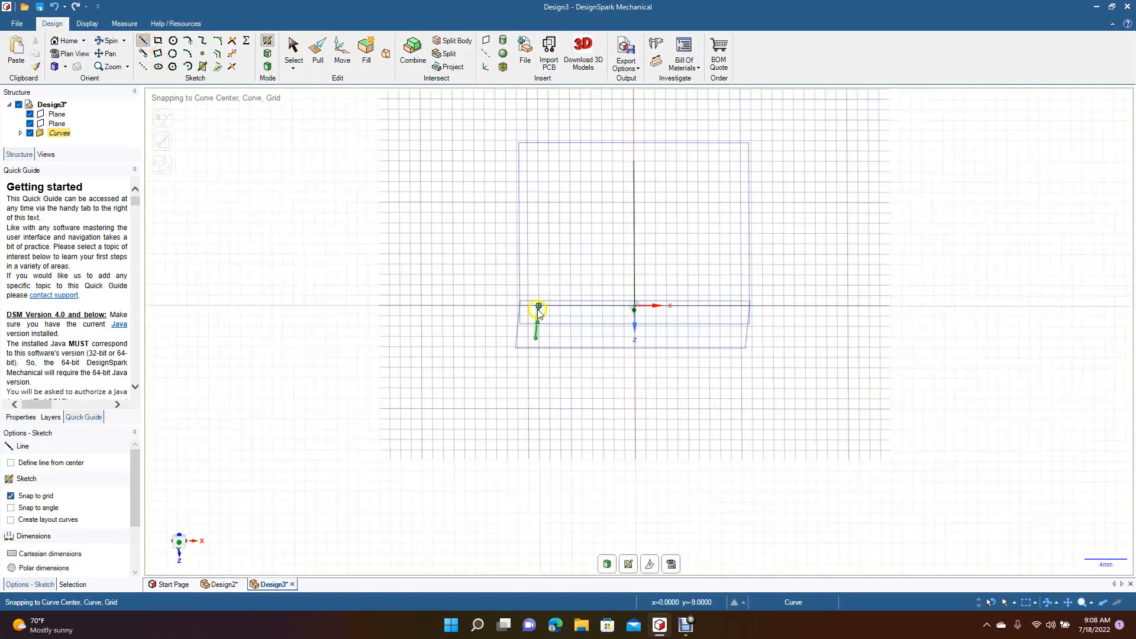
left_click(539, 305)
left_click(581, 192)
key("Escape")
key("ctrl+z")
- Set the vertical centre line as the sketch's mirror line
left_click(291, 48)
left_click(634, 215)
right_click(634, 217)
left_click(681, 223)
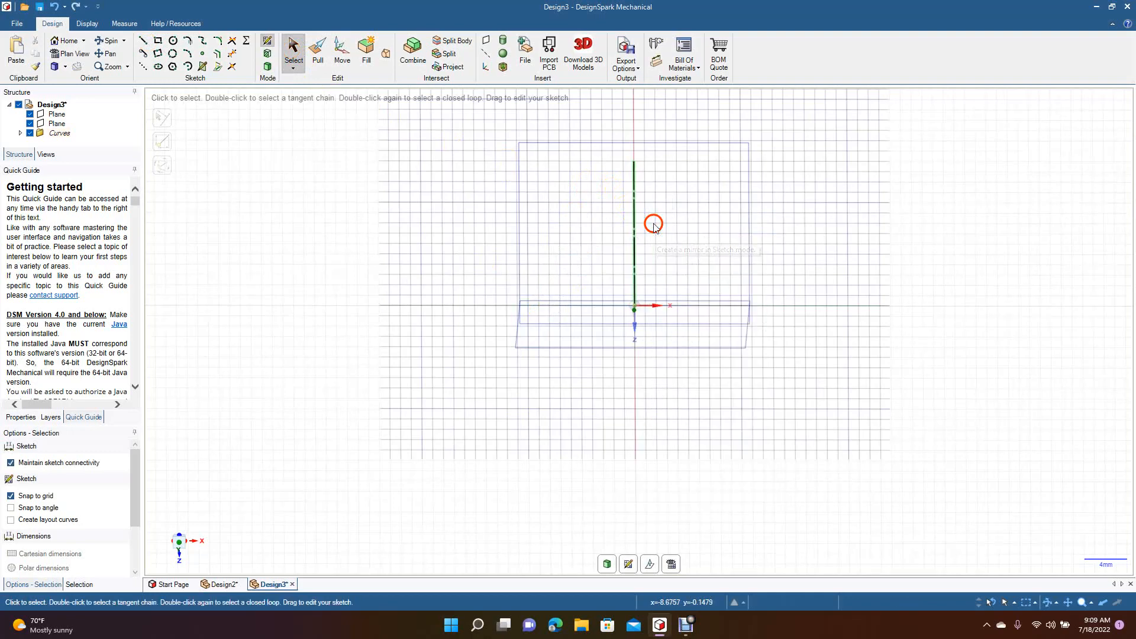
- Sketch a mirrored sloped line from the outline's open end, capped by a 4 mm horizontal line to the centre line
left_click(140, 41)
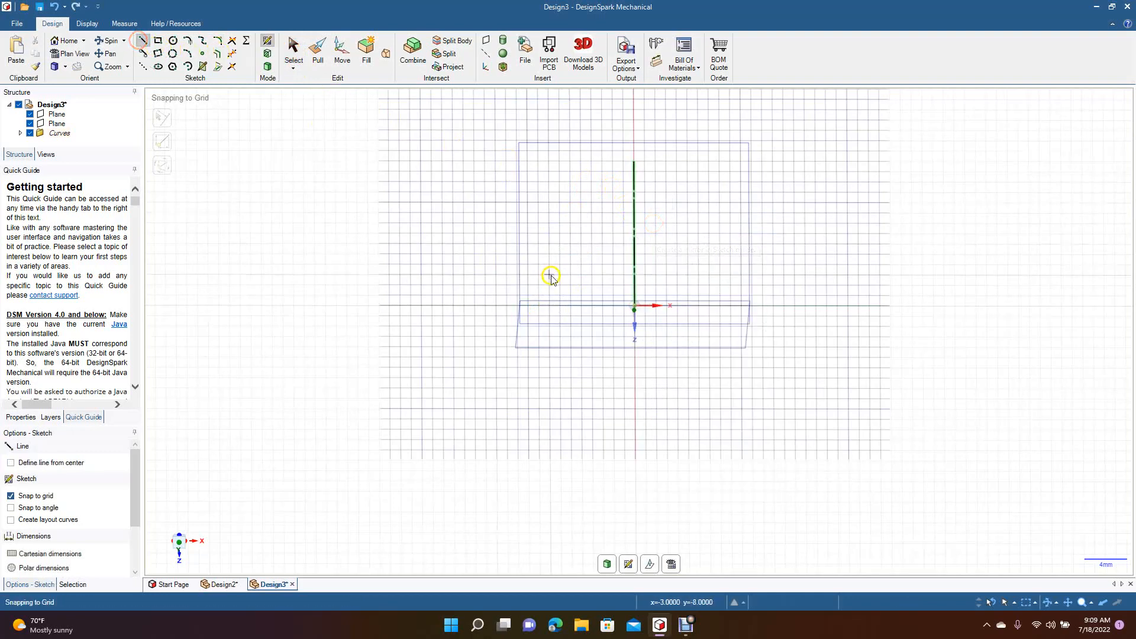
left_click(539, 306)
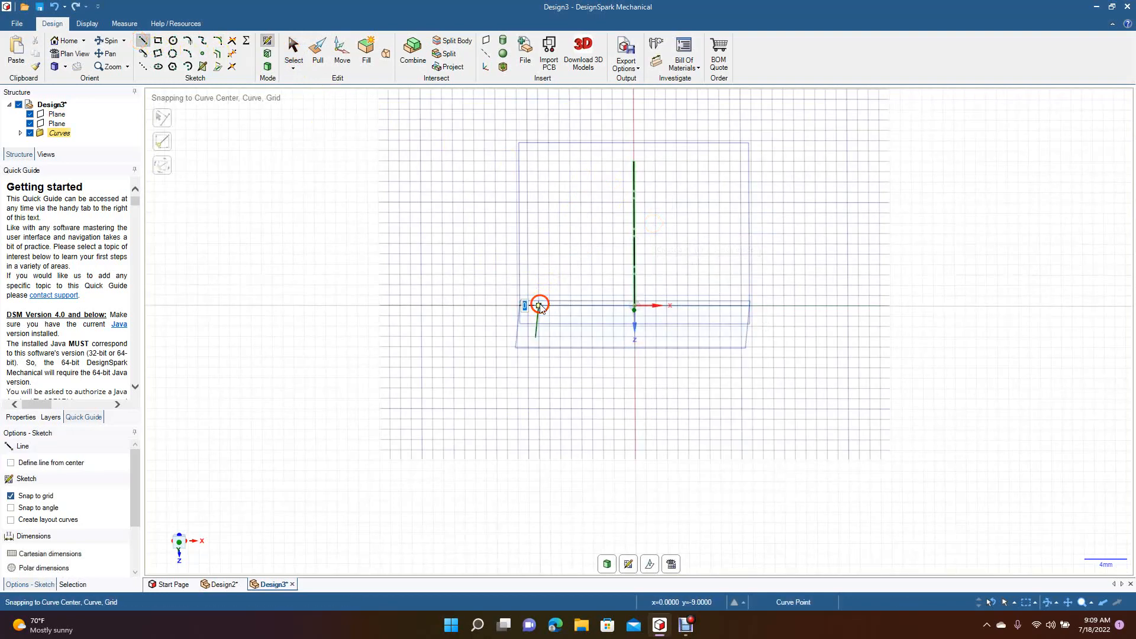
left_click(590, 193)
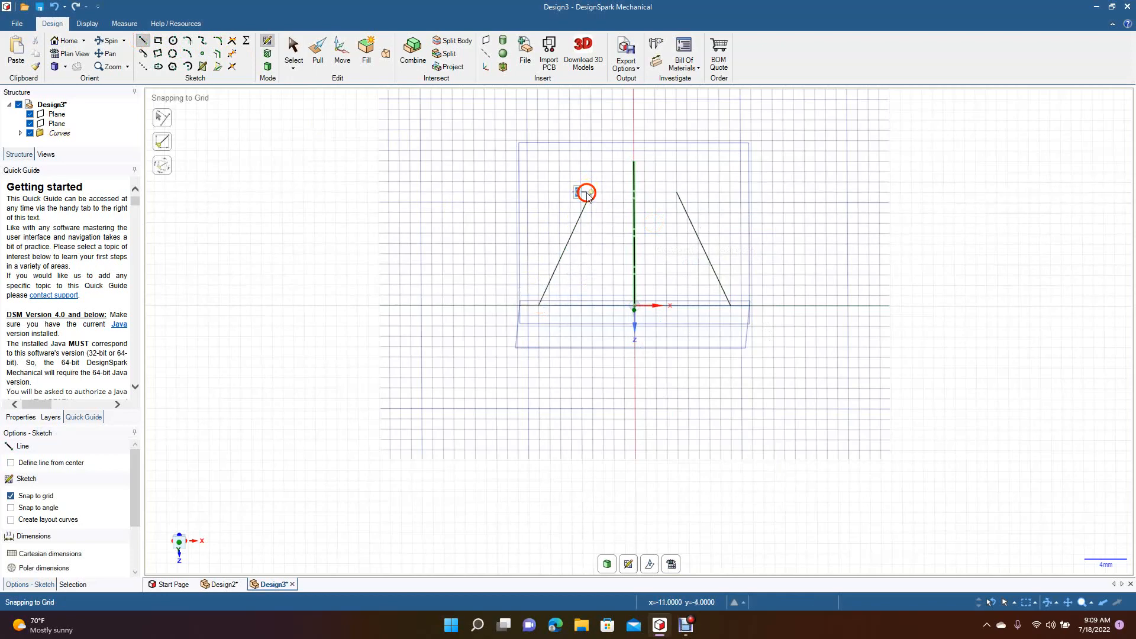
left_click(634, 192)
key("Escape")
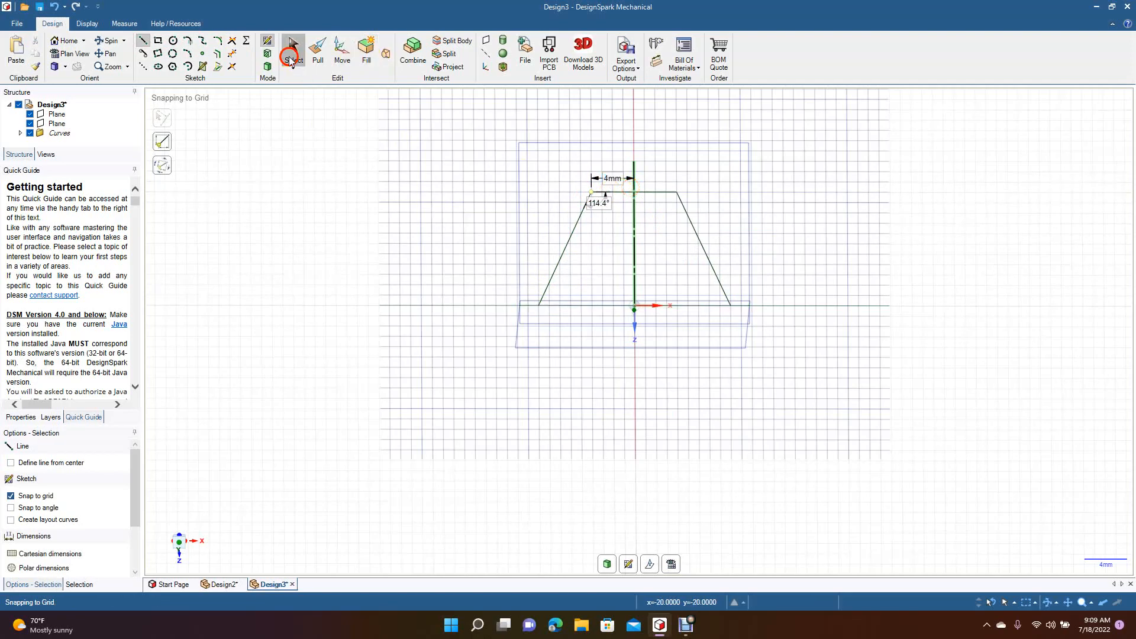
left_click(269, 69)
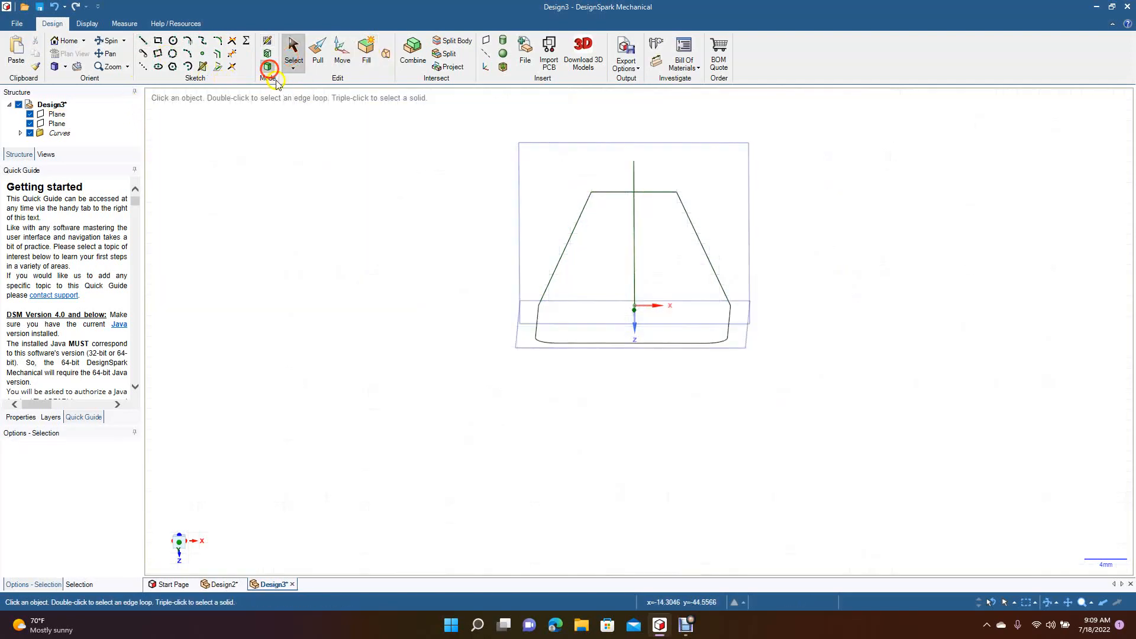
- Reopen the trapezoid's plane for sketching, viewed straight on, and delete the vertical centre line
left_click(104, 40)
mouse_move(297, 160)
left_mouse_down()
mouse_move(383, 201)
mouse_move(369, 183)
mouse_move(302, 188)
mouse_move(301, 135)
left_mouse_up()
left_click(293, 52)
left_click(516, 207)
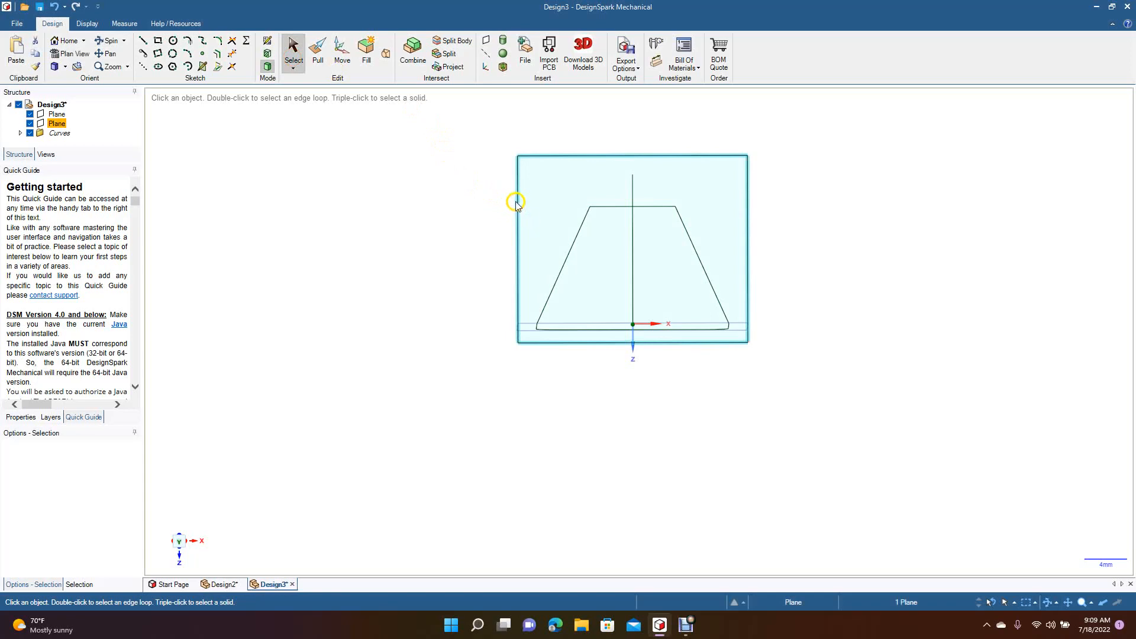
left_click(69, 53)
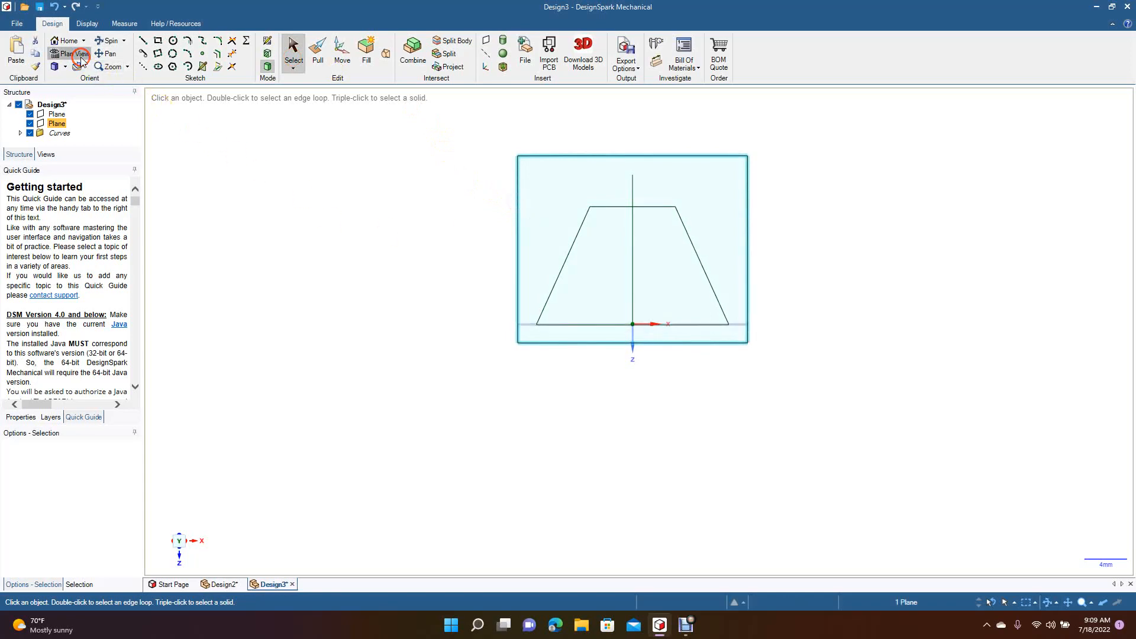
left_click(186, 54)
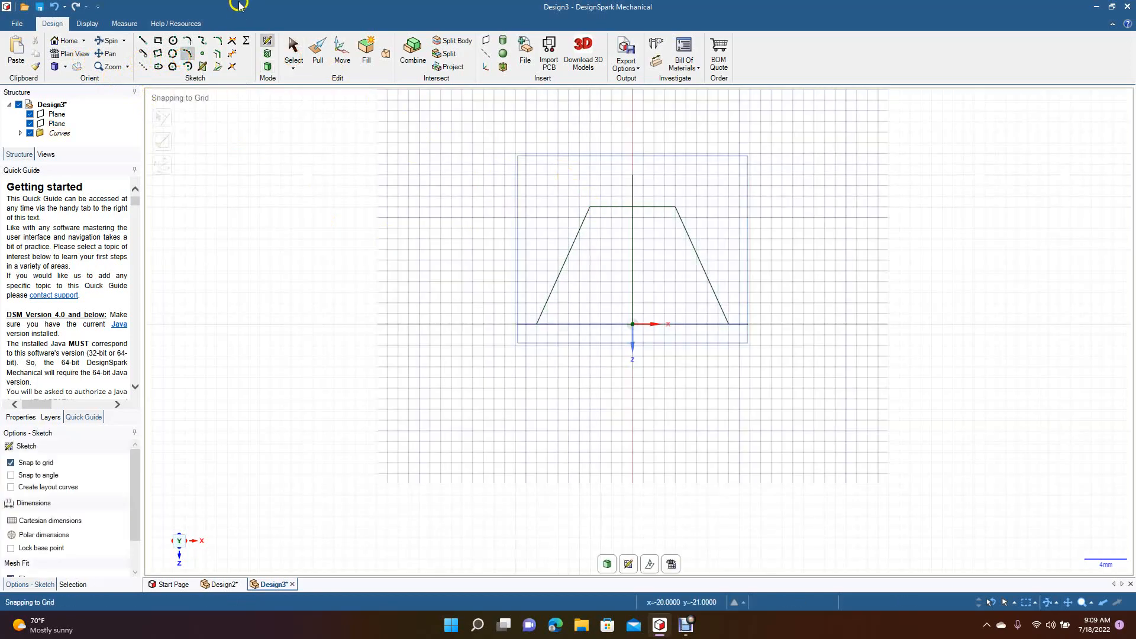
left_click(294, 53)
left_click(633, 195)
key("Delete")
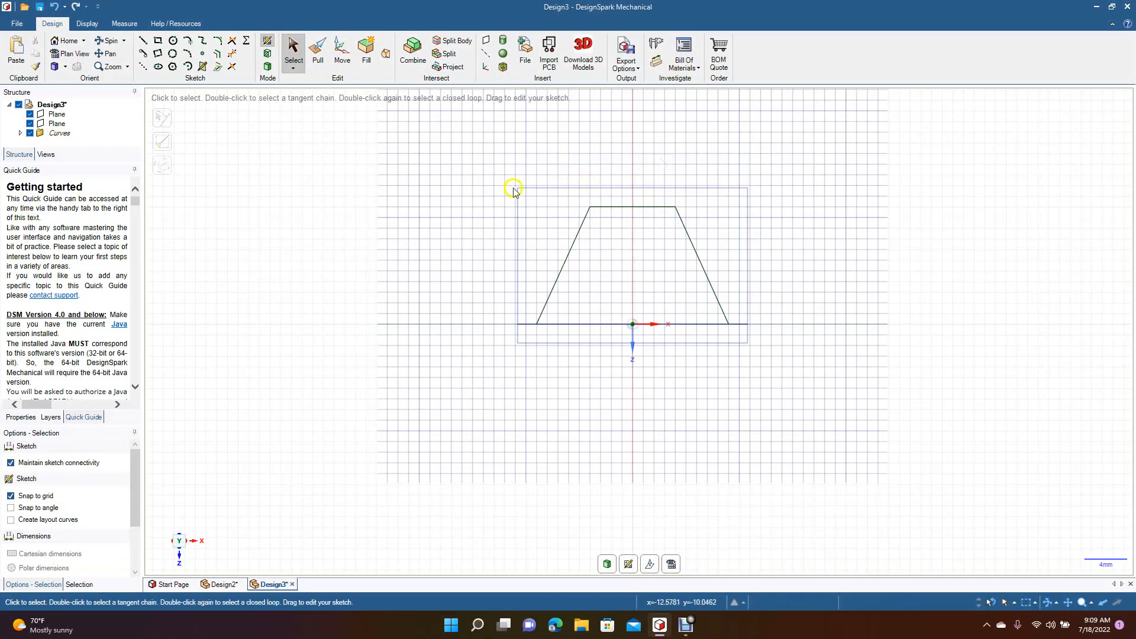
- Draw a three-point arc bulging upward between the two upper corners of the trapezoid, 8 mm apart
left_click(188, 53)
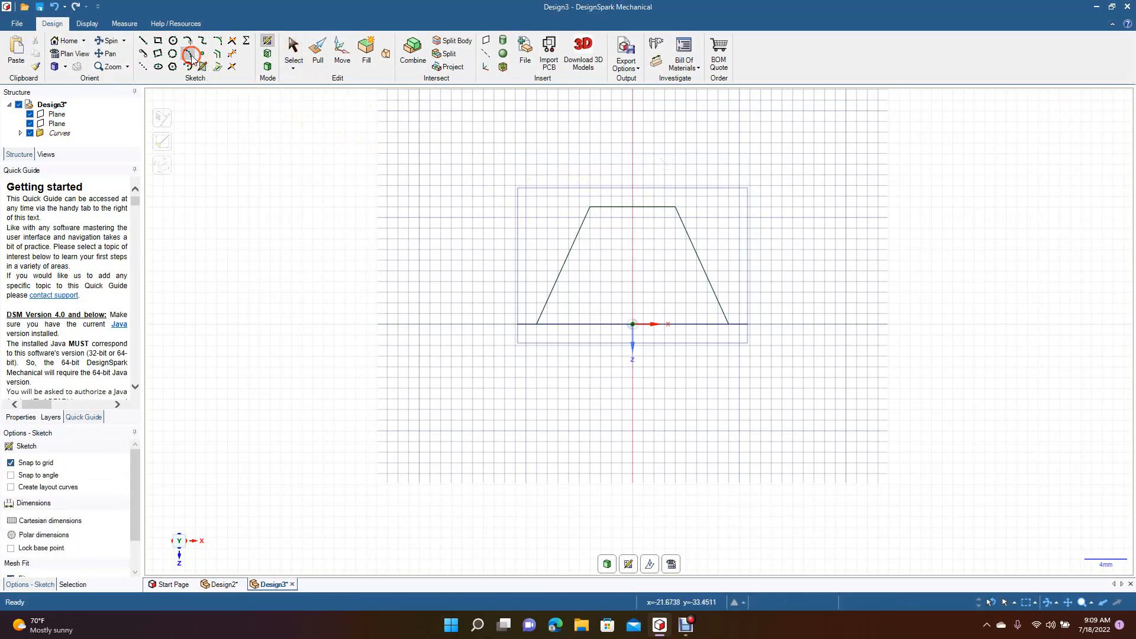
left_click(590, 207)
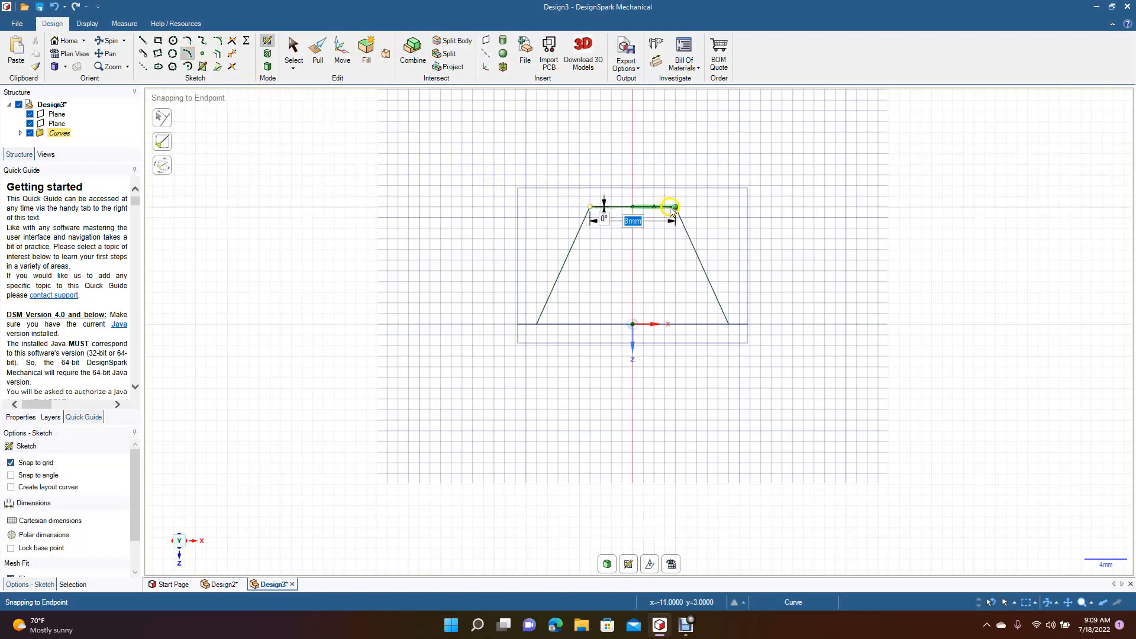
left_click(676, 207)
left_click(632, 185)
left_click(290, 52)
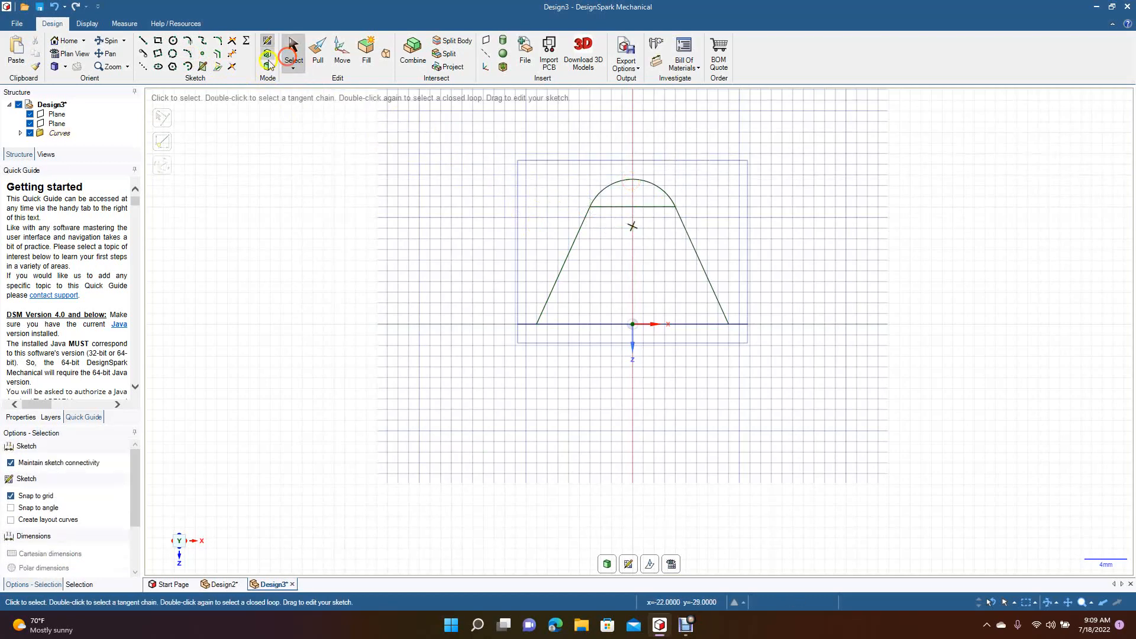
- Trim both halves of the horizontal line beneath the arc and return to 3D mode
left_click(231, 57)
left_click(612, 209)
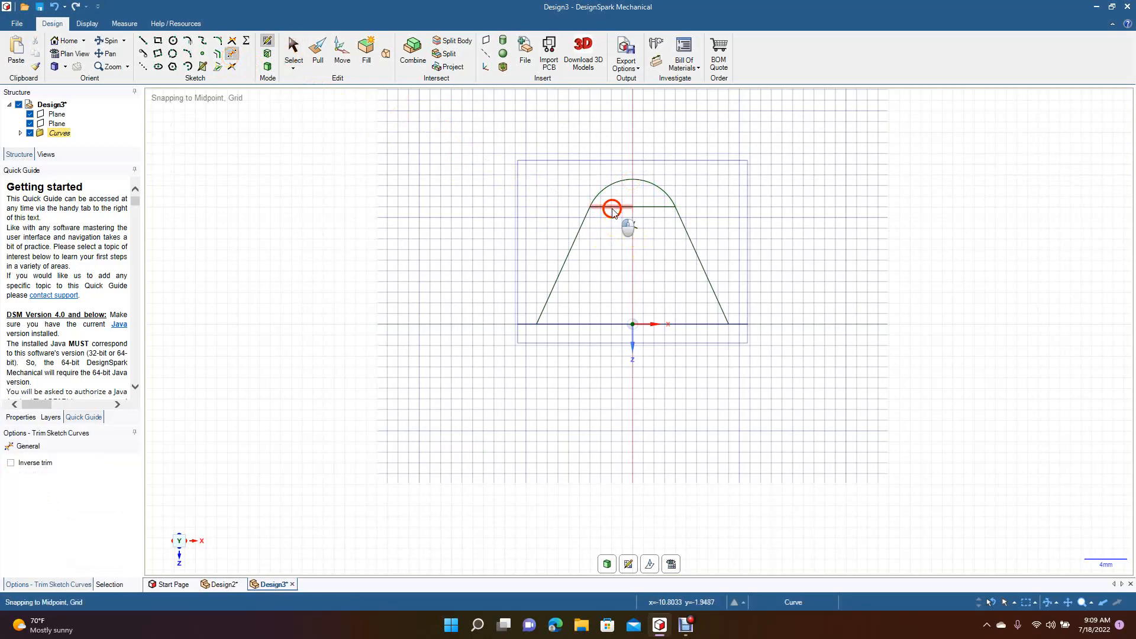
left_click(650, 210)
left_click(273, 71)
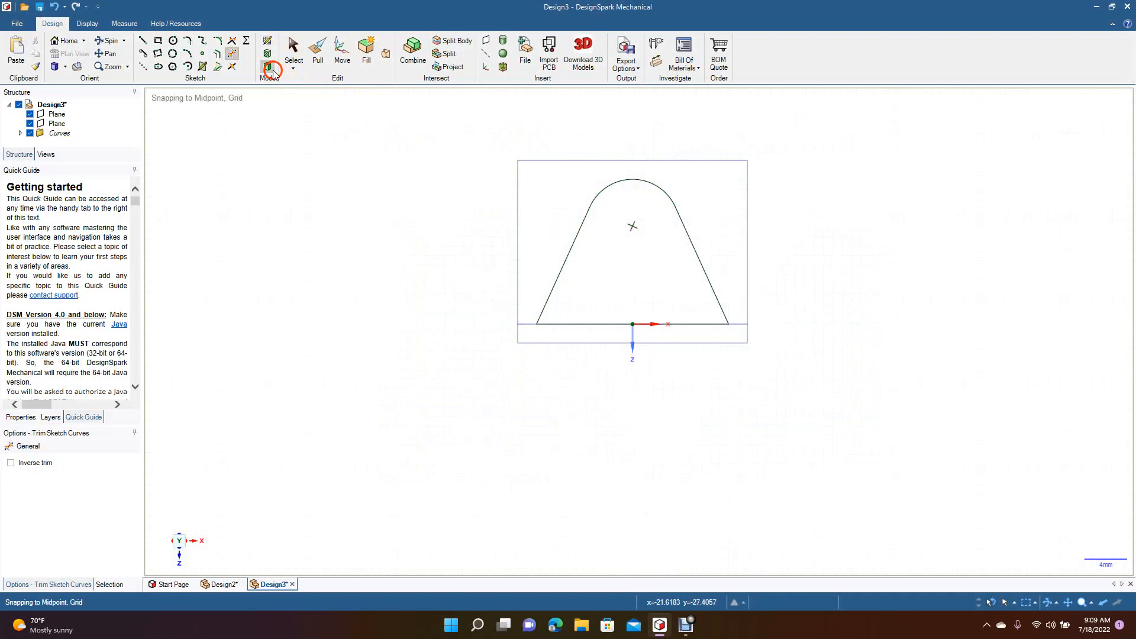
- Inspect both perpendicular profiles in an angled 3D view, checking the junction of the sloped line and the arc
left_click(102, 39)
mouse_move(398, 309)
left_mouse_down()
mouse_move(388, 229)
mouse_move(309, 218)
mouse_move(332, 332)
mouse_move(515, 286)
mouse_move(423, 218)
mouse_move(343, 281)
mouse_move(363, 309)
mouse_move(436, 297)
mouse_move(398, 236)
mouse_move(360, 247)
mouse_move(355, 281)
left_mouse_up()
left_click(293, 52)
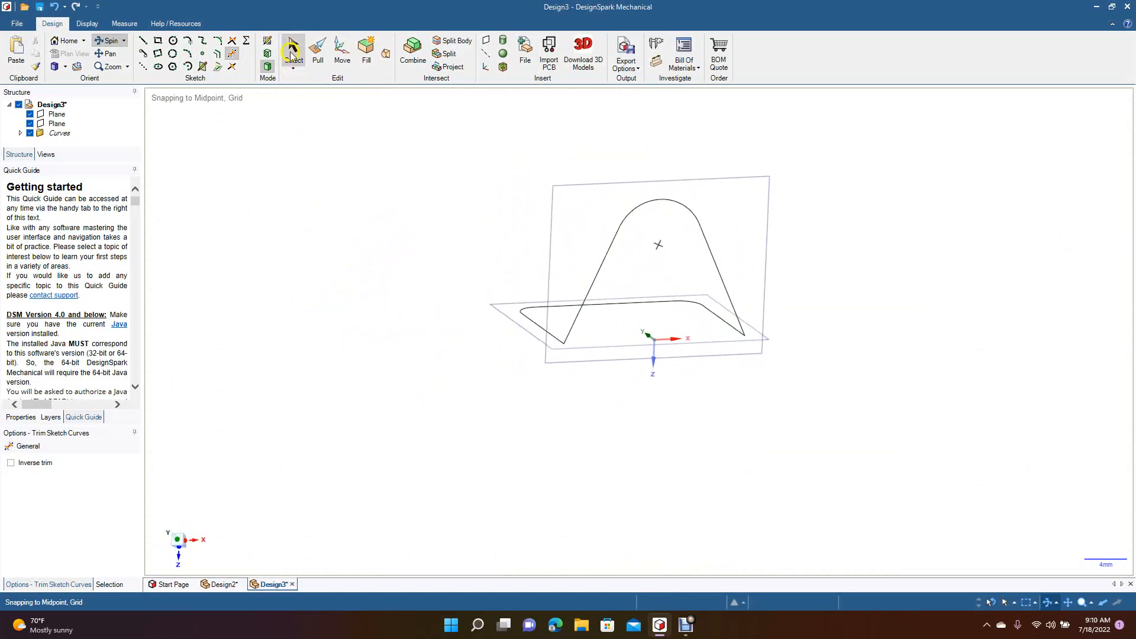
left_click(620, 235)
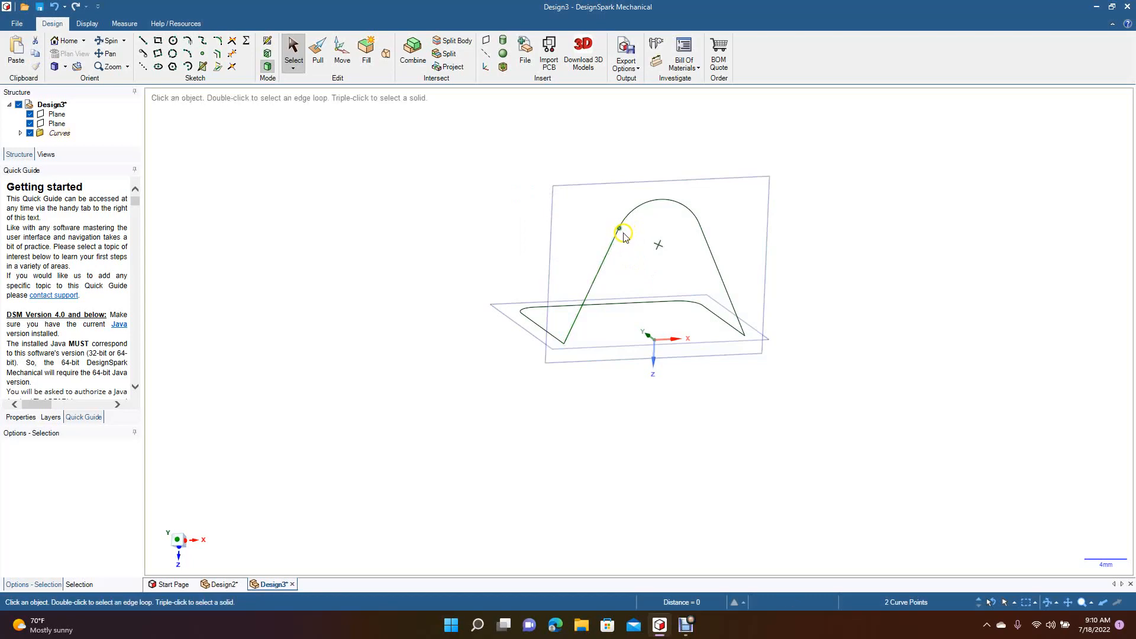
- Try a circle centred on the junction of the sloped line and the arc, and undo the attempt
left_click(173, 41)
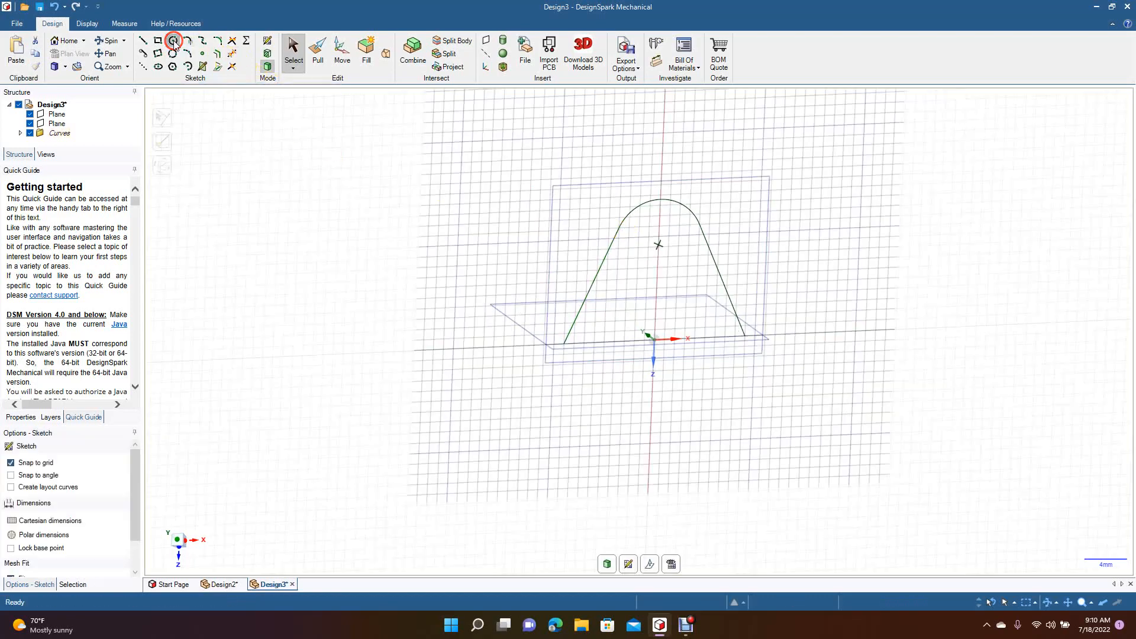
left_click(619, 229)
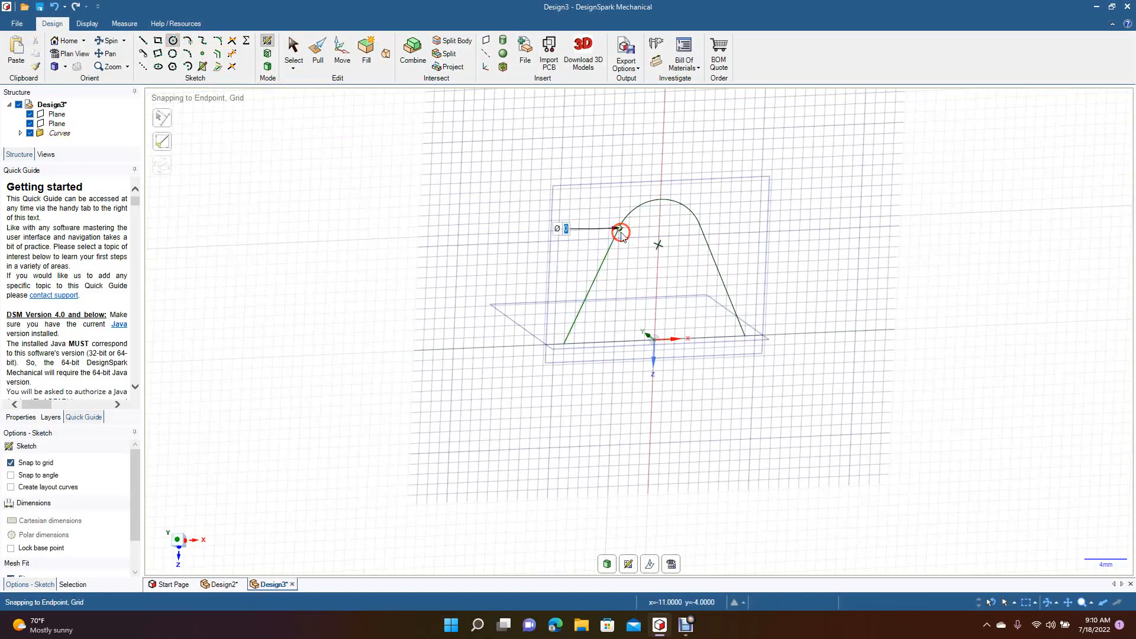
key("Escape")
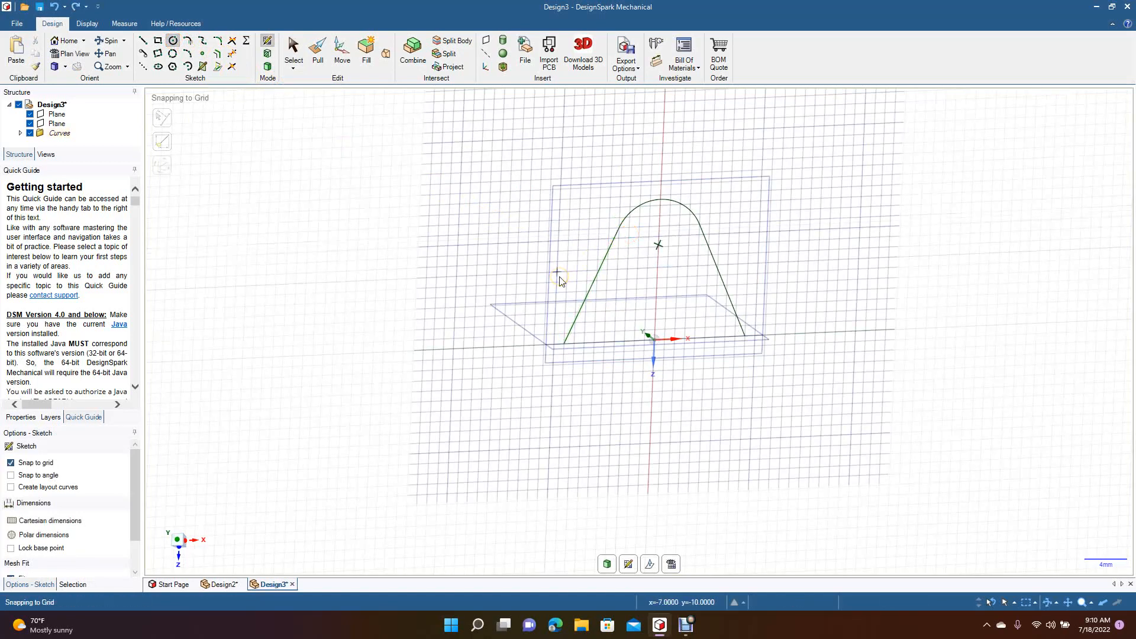
left_click_drag(463, 157, 598, 242)
key("ctrl+z")
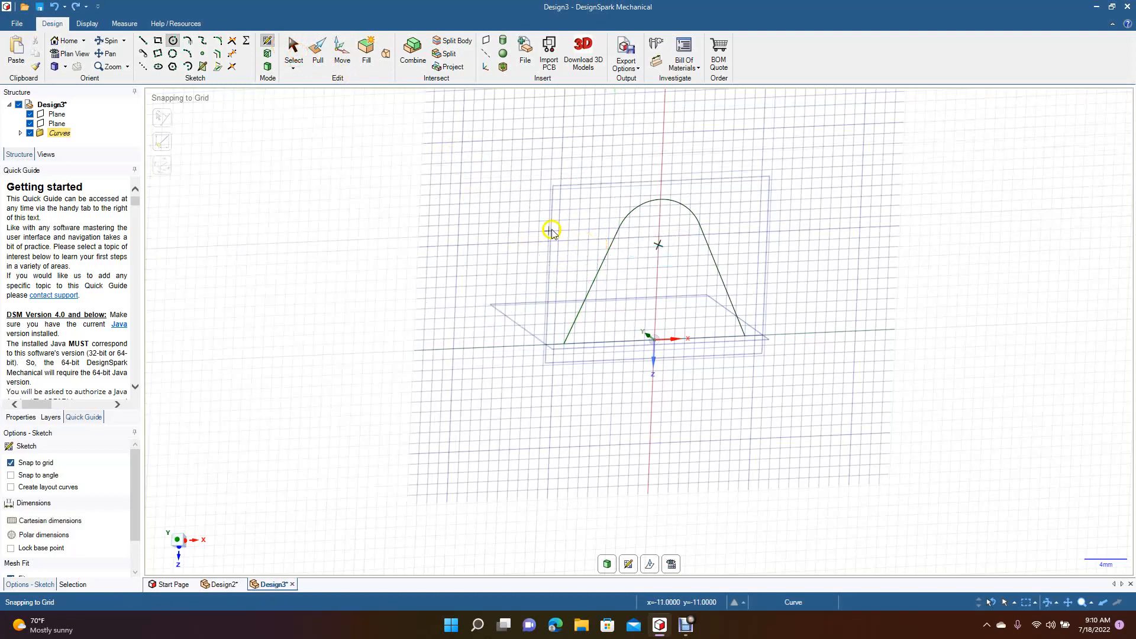
- Check the coincident end points at the junction of the sloped line and the arc by window-selecting around them
left_click(293, 49)
left_click_drag(534, 208, 648, 270)
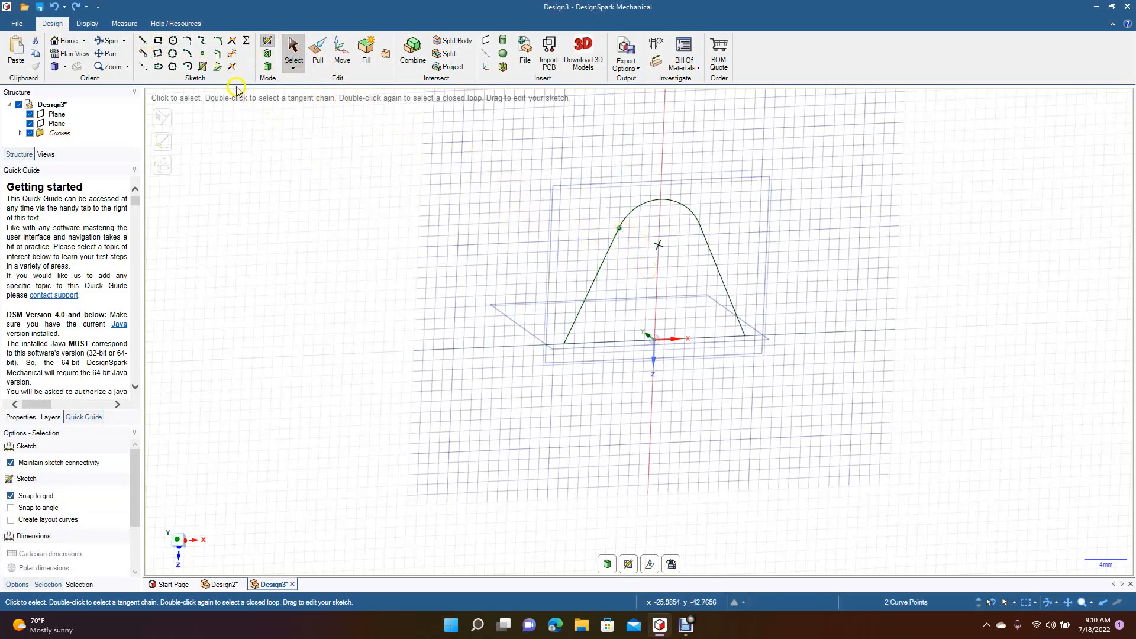
left_click(268, 67)
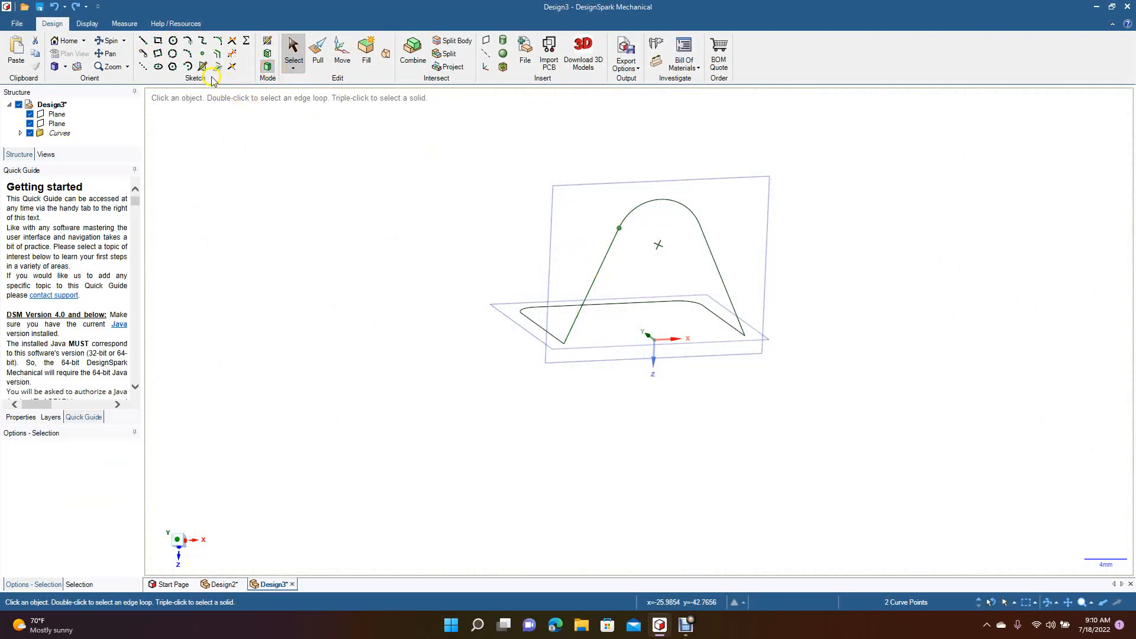
left_click(174, 42)
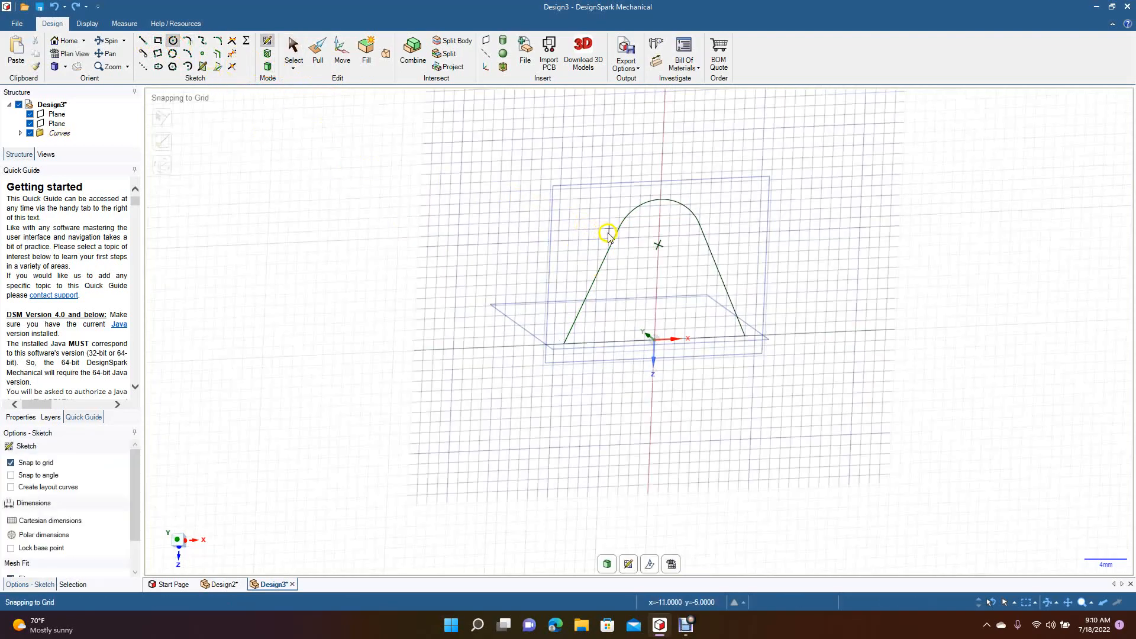
left_click(290, 53)
left_click_drag(479, 191, 621, 263)
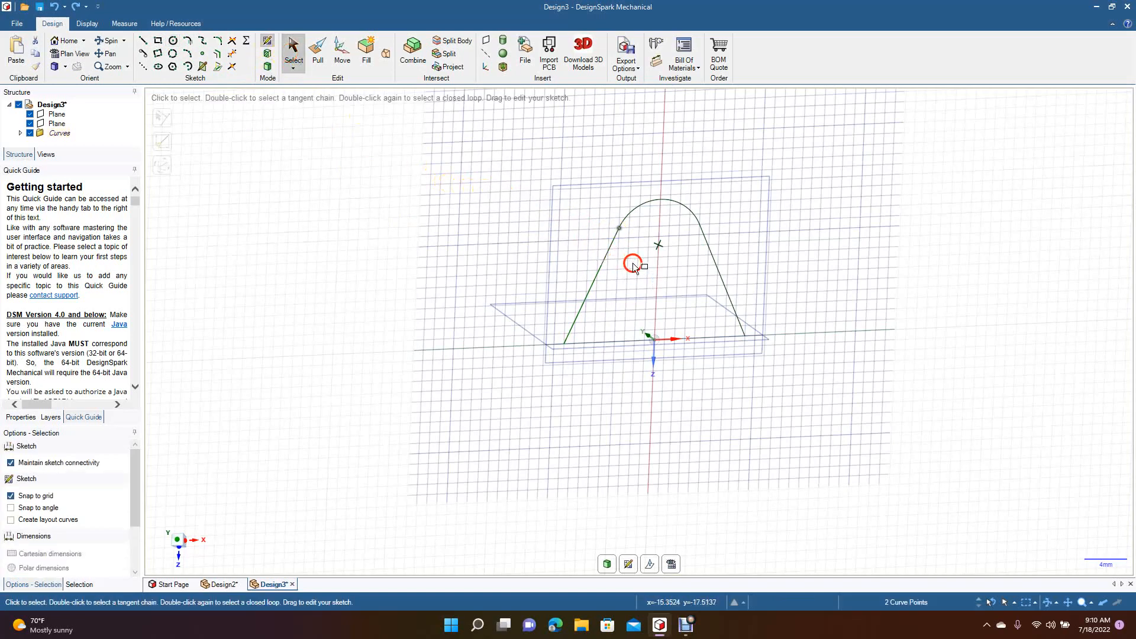
- Try marking the junction of the sloped line and the arc with a 2 mm diameter circle
left_click(172, 41)
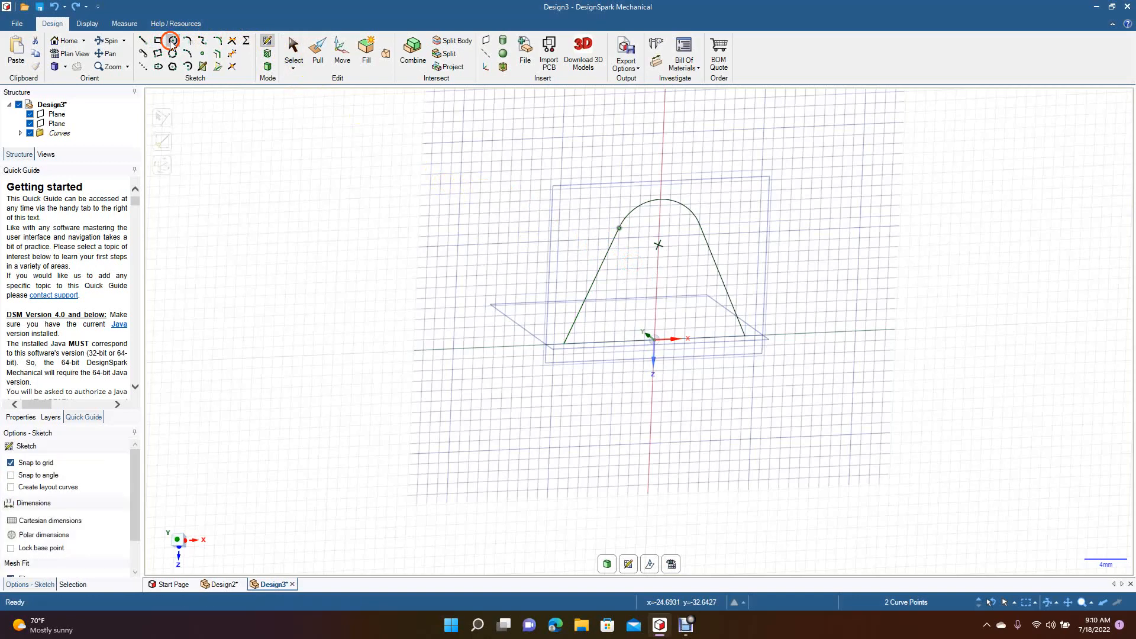
left_click(620, 228)
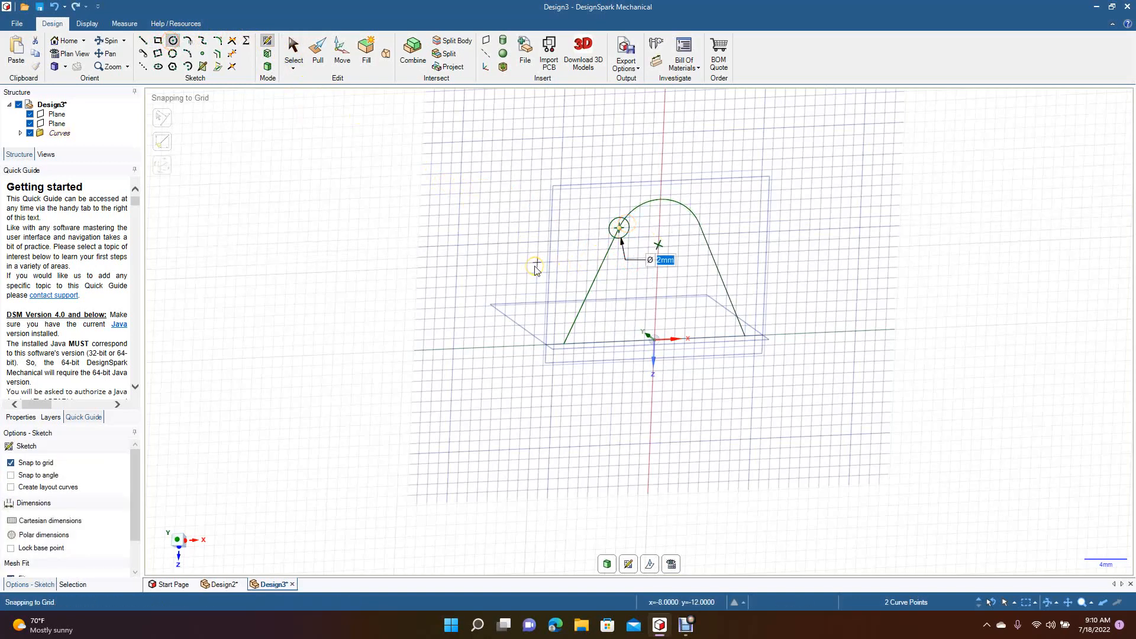
left_click(293, 50)
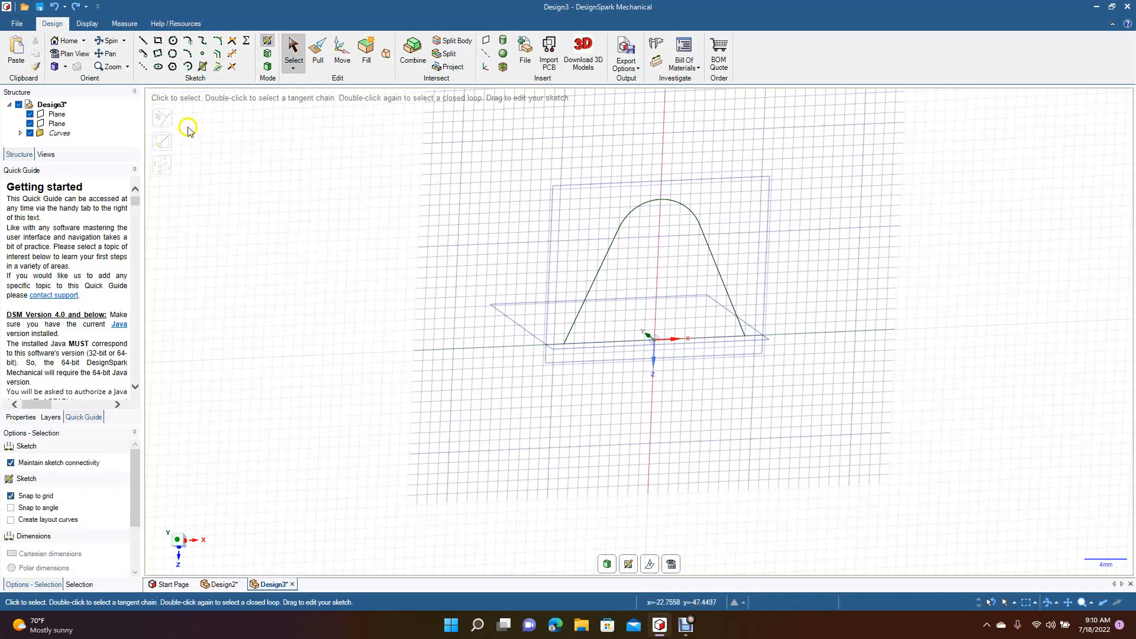
- Inspect in a rotated 3D view how the rounded outline's straight side ends at its corner arc
left_click(267, 68)
left_click(108, 40)
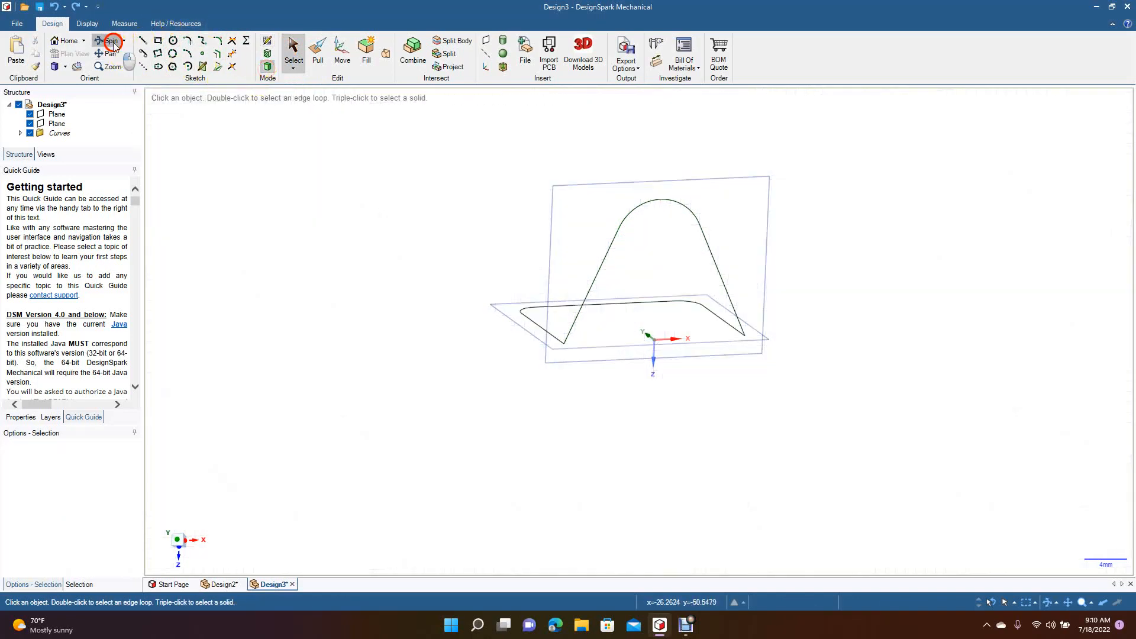
left_click_drag(366, 226, 487, 121)
left_click(293, 62)
left_click(627, 236)
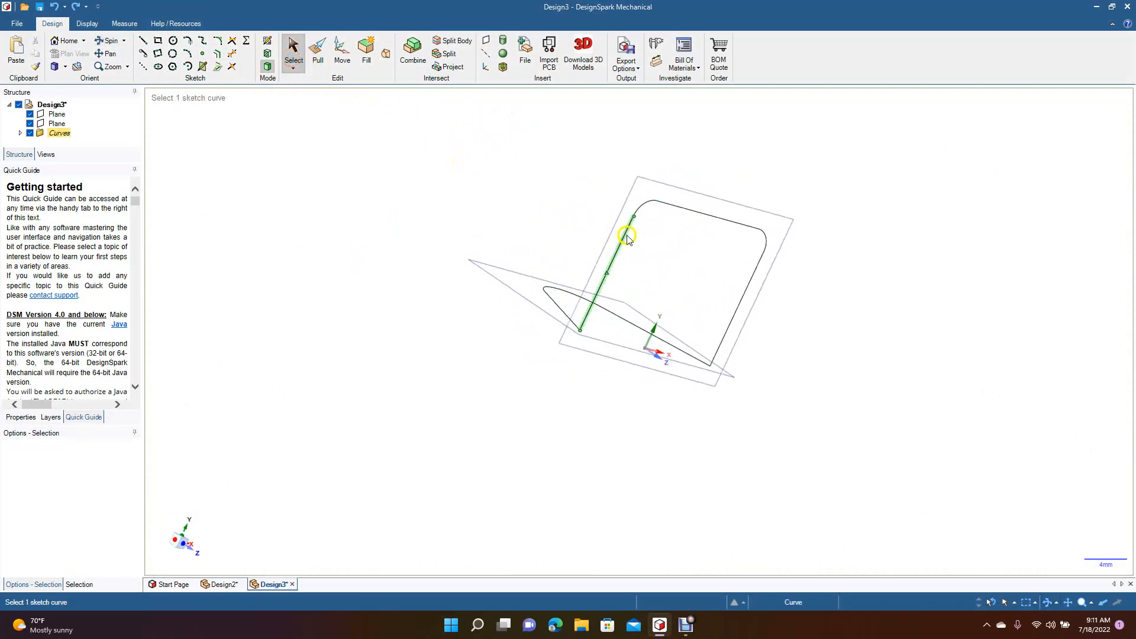
left_click(631, 217)
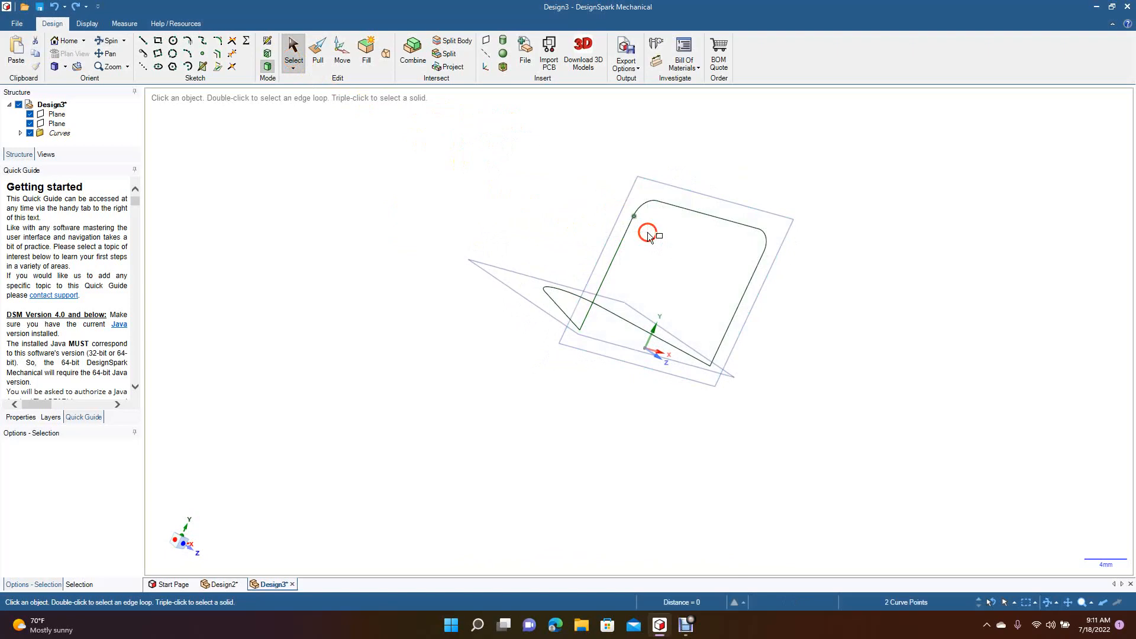
- Draw a 2 mm diameter circle on the arc-topped profile's plane, centred on a corner shared by both profiles, and make it a surface
left_click(174, 41)
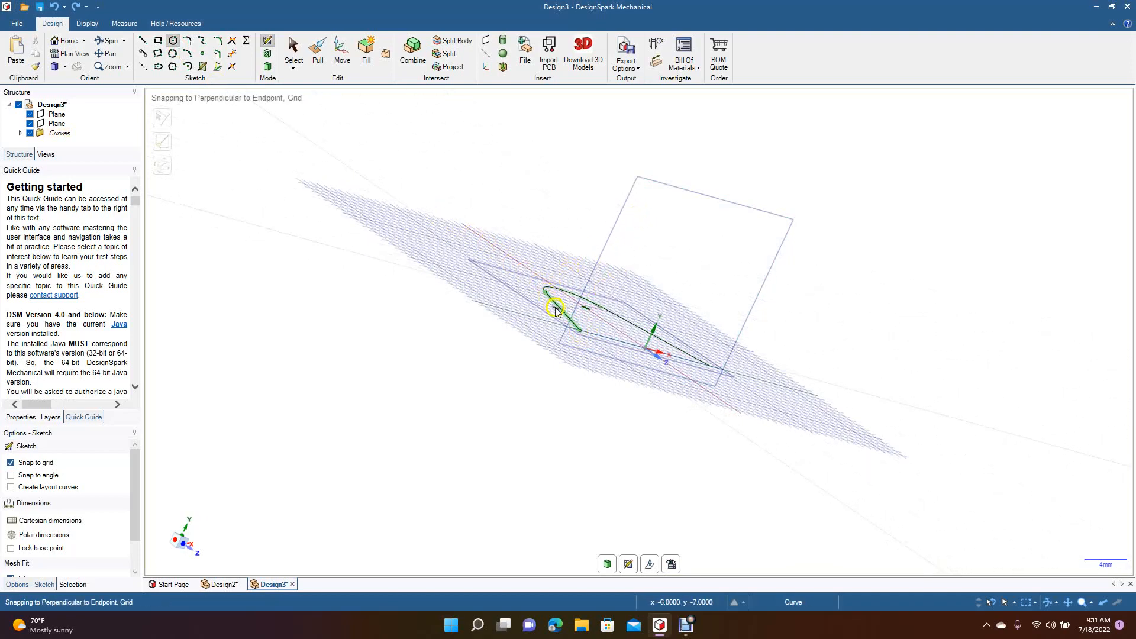
left_click(611, 253)
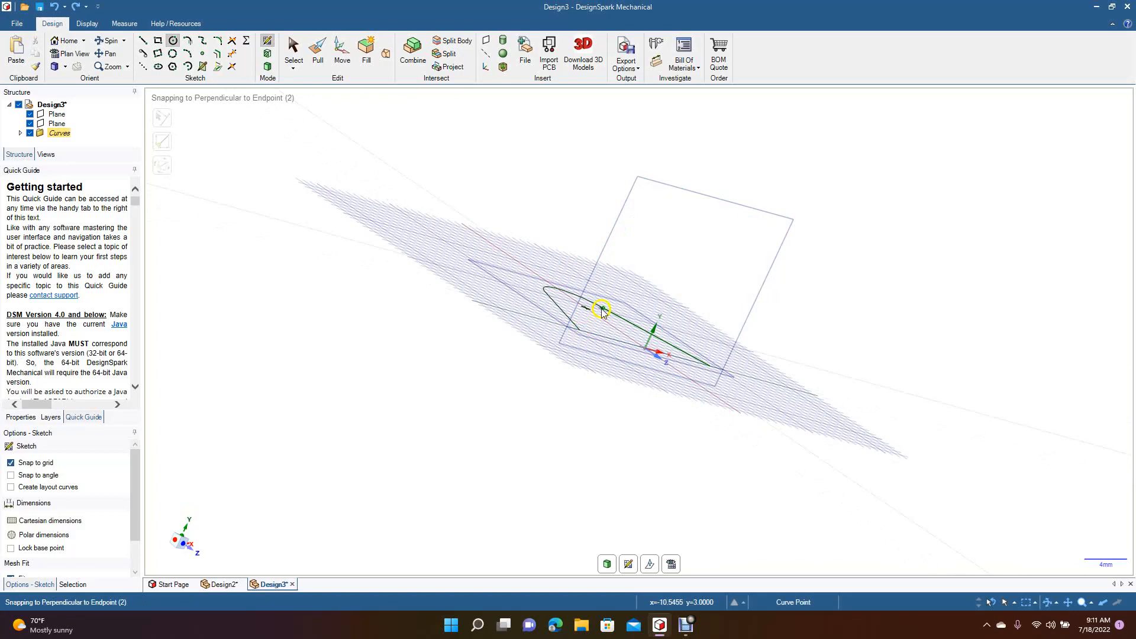
left_click(580, 333)
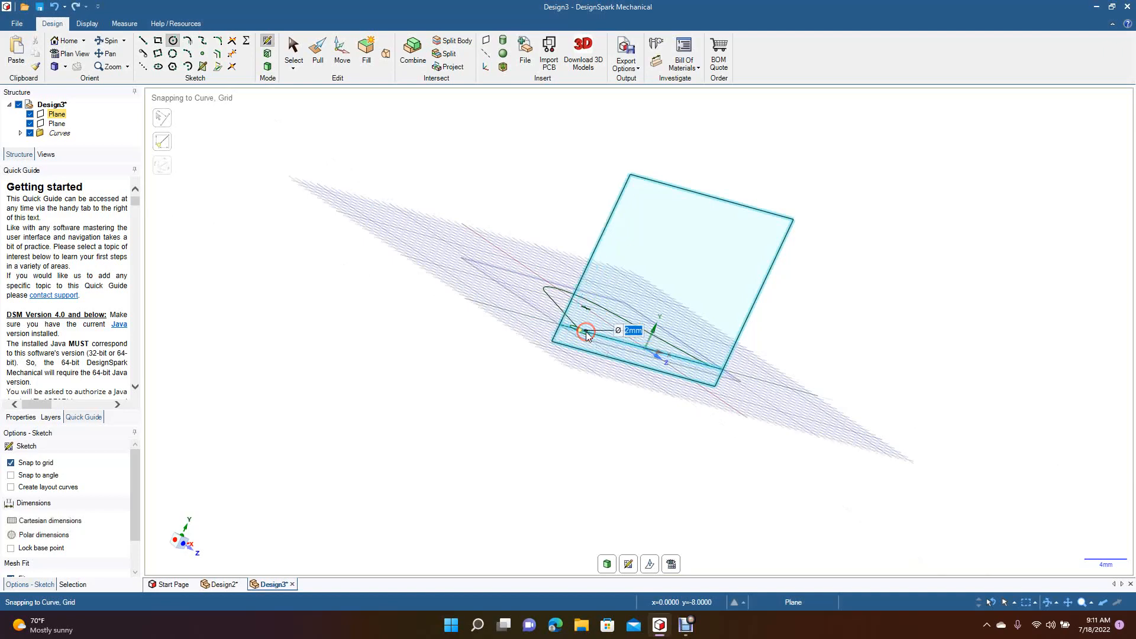
left_click(292, 50)
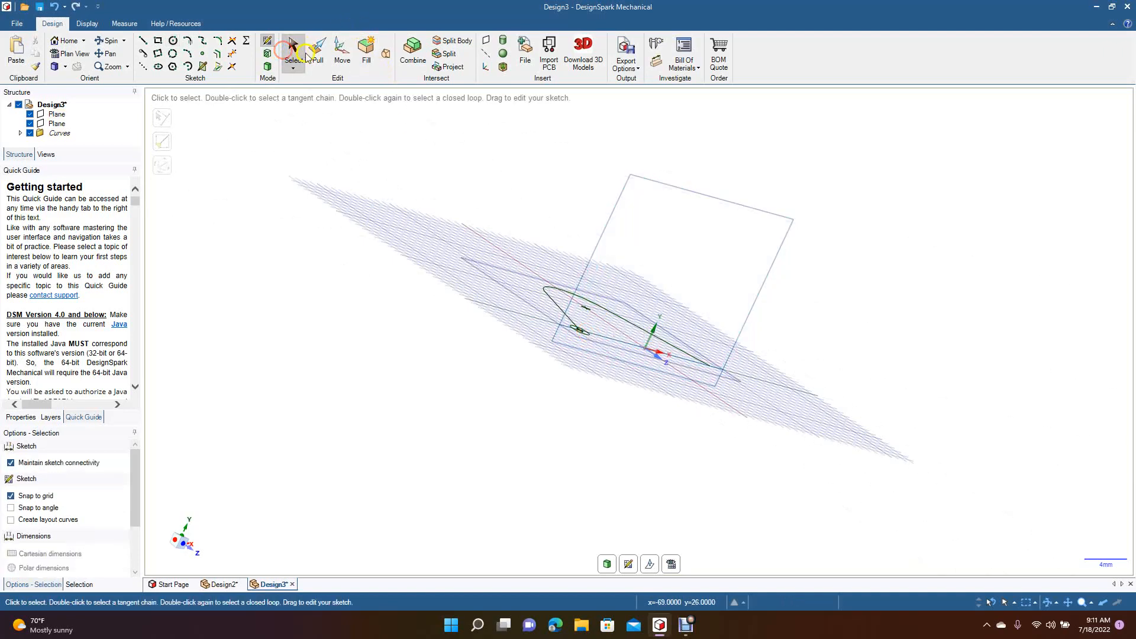
left_click(317, 50)
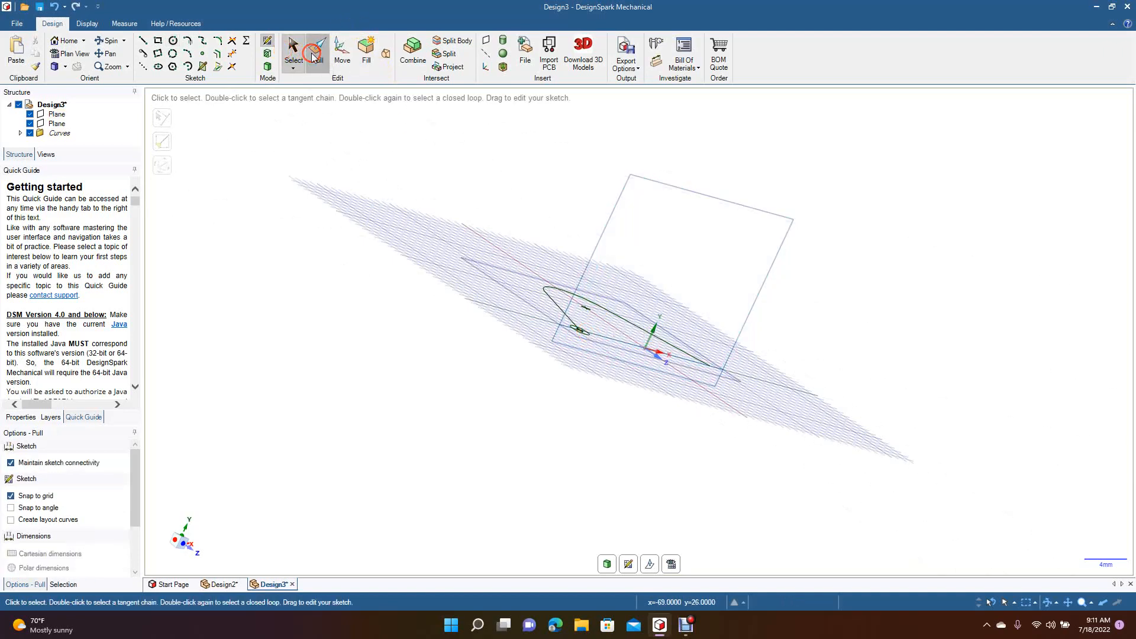
- Round both corners where the two perpendicular profiles meet with 1 mm radius fillets
left_click(109, 40)
left_click_drag(373, 355, 444, 300)
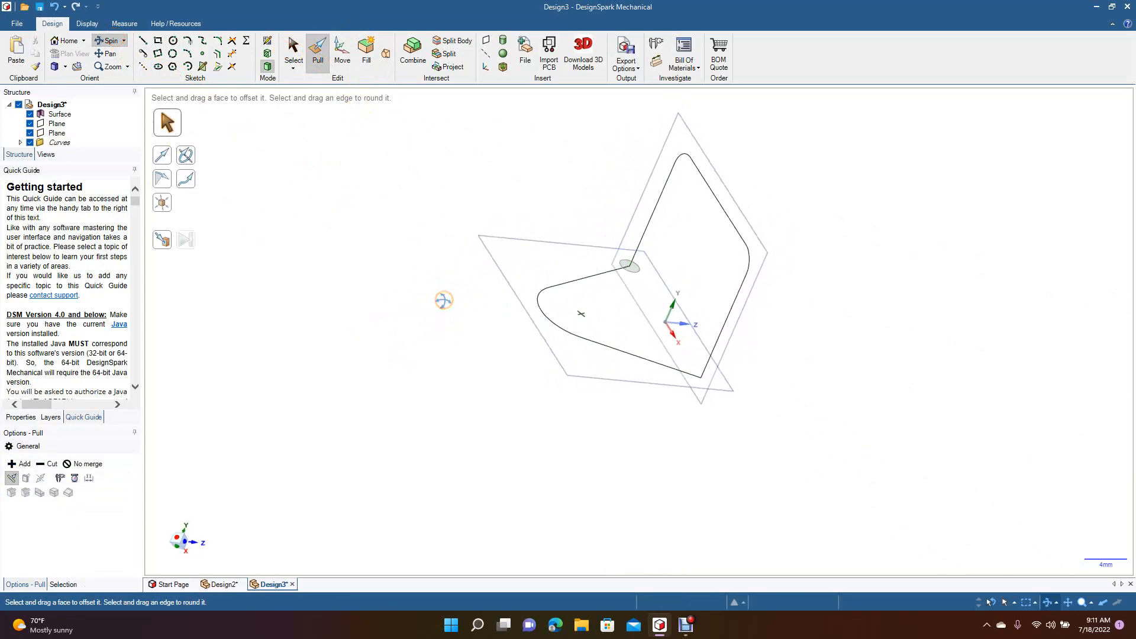
scroll(444, 300, "up", 3)
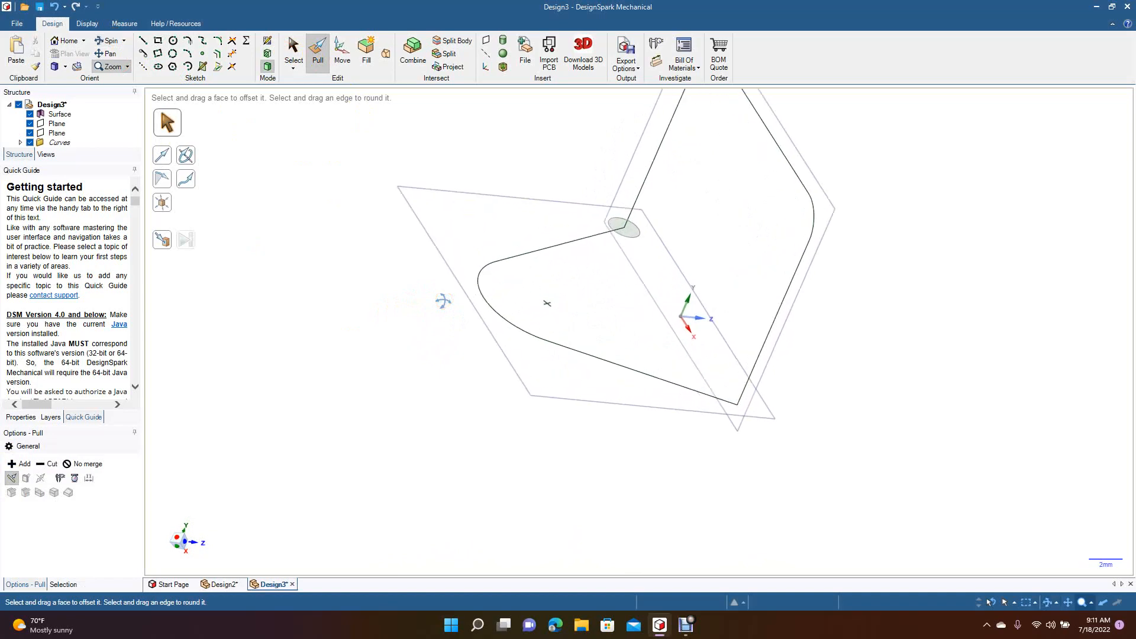
left_click(220, 42)
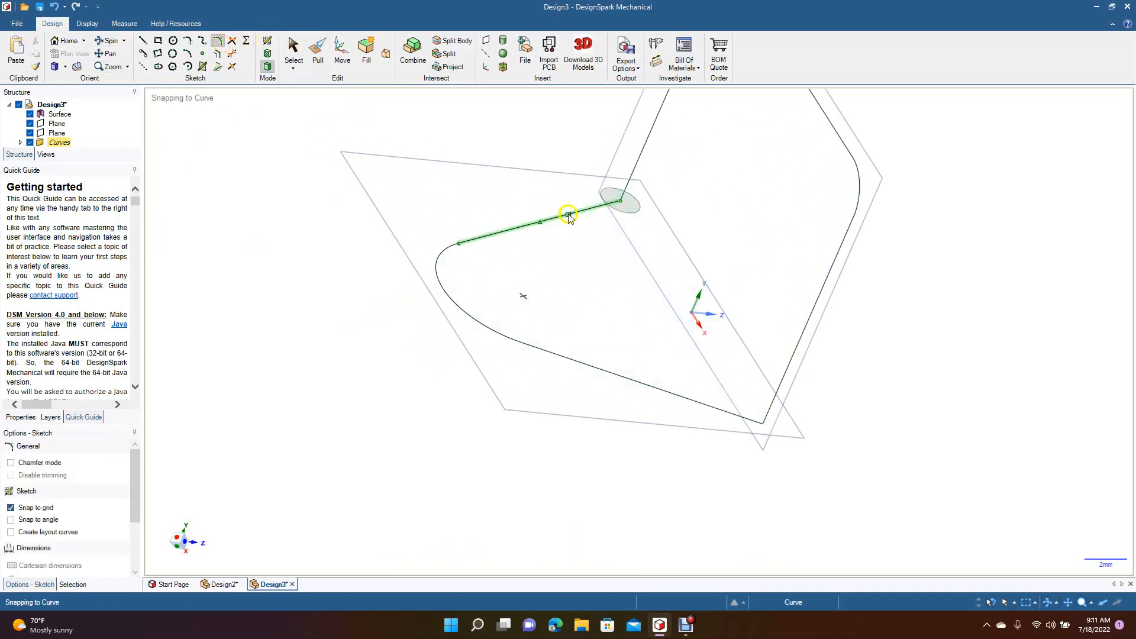
left_click(615, 205)
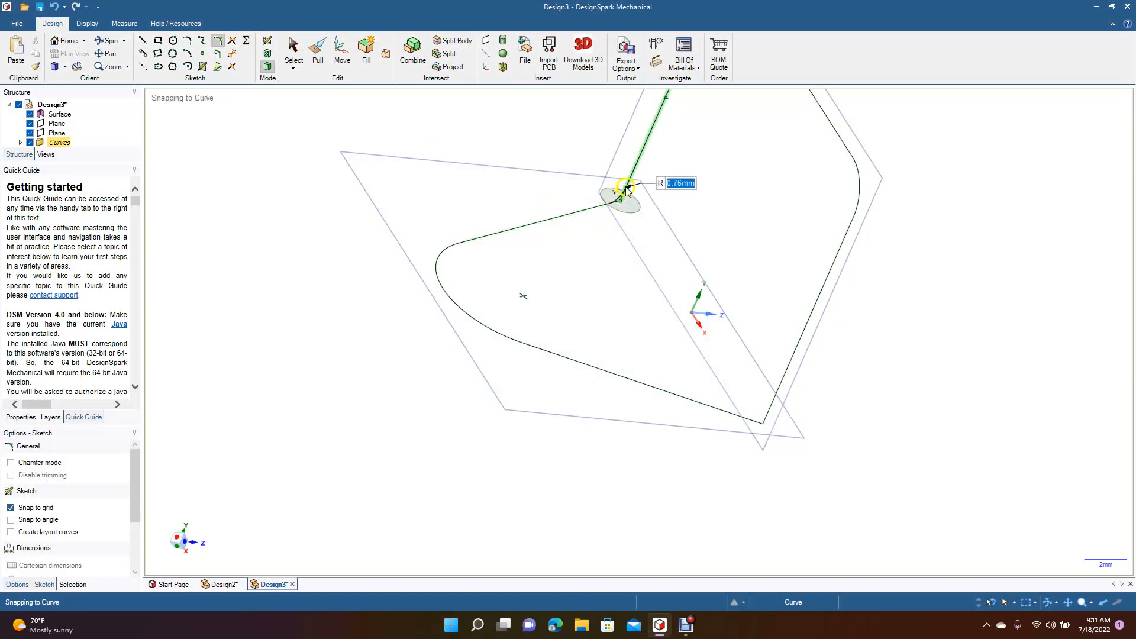
left_click(629, 188)
left_click(655, 204)
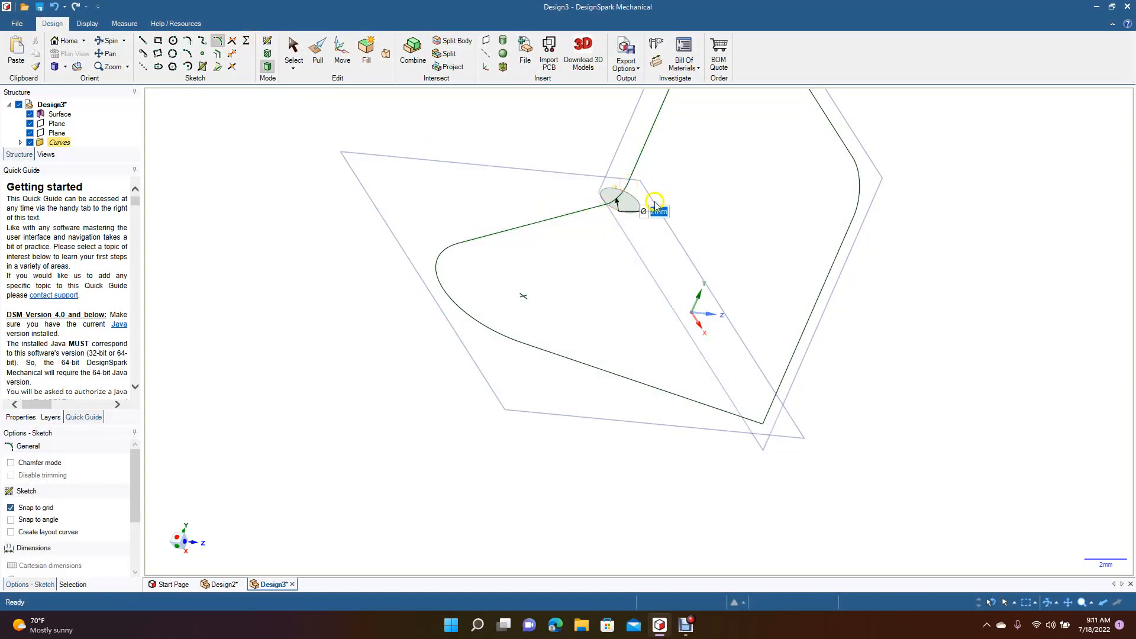
left_click(750, 421)
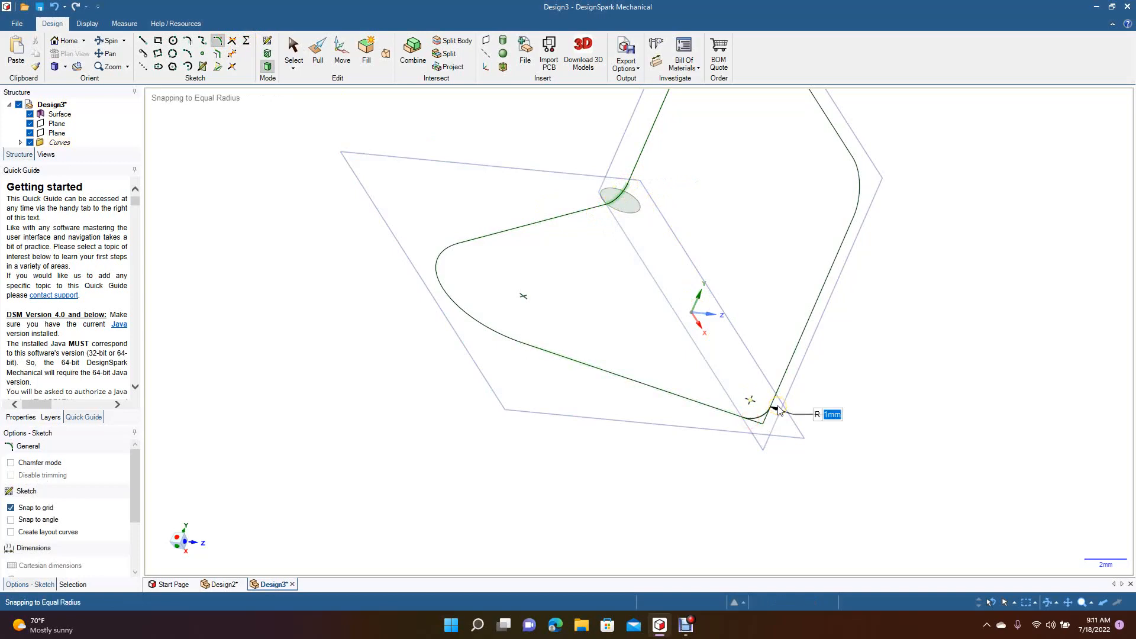
left_click(778, 410)
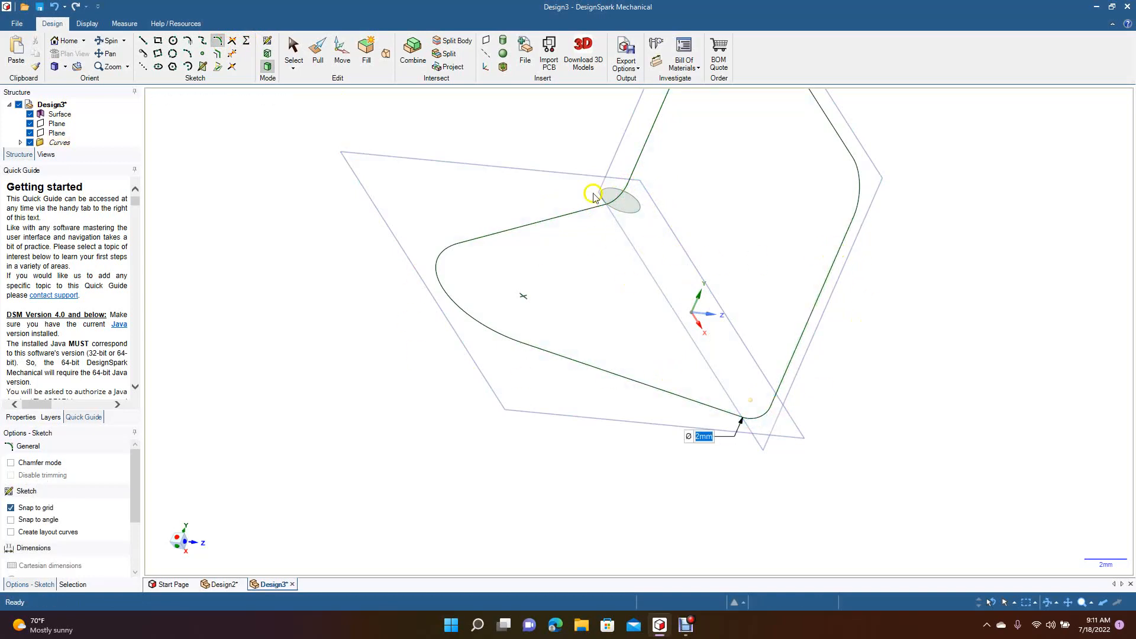
- Try to sweep the circular face along the entire connected loop of curves using Pull
left_click(292, 49)
left_click(627, 203)
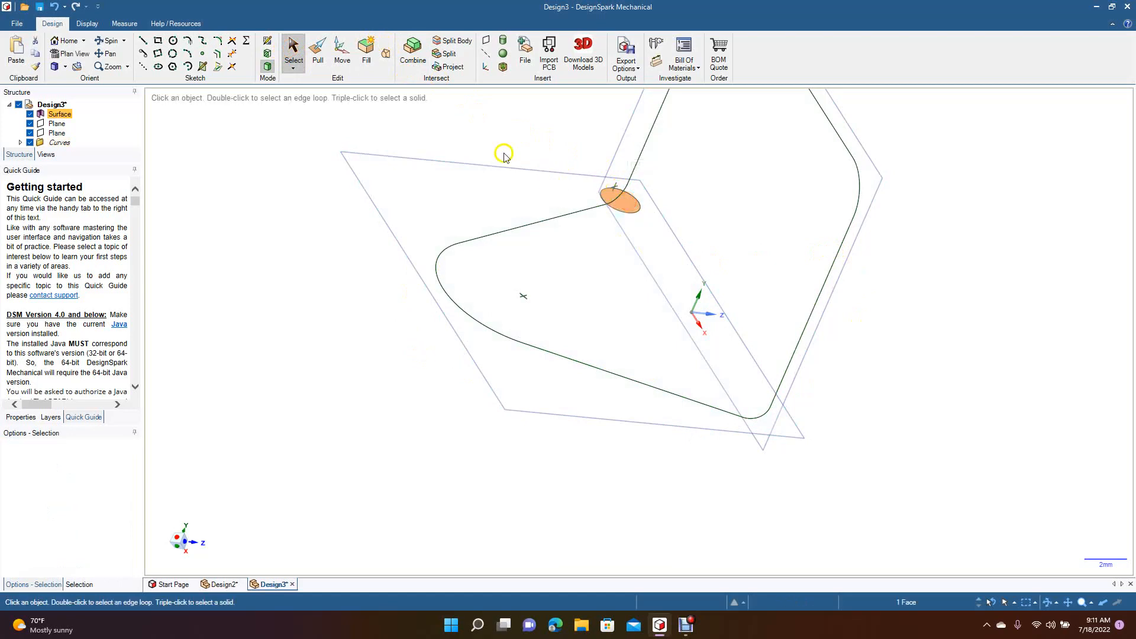
left_click(306, 57)
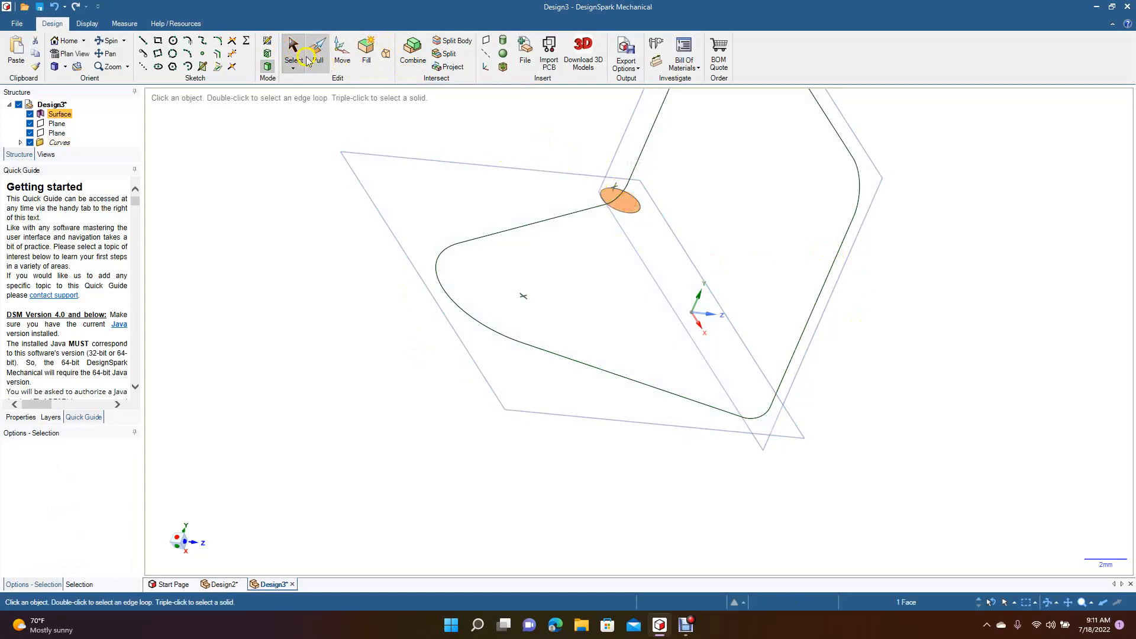
left_click(318, 58)
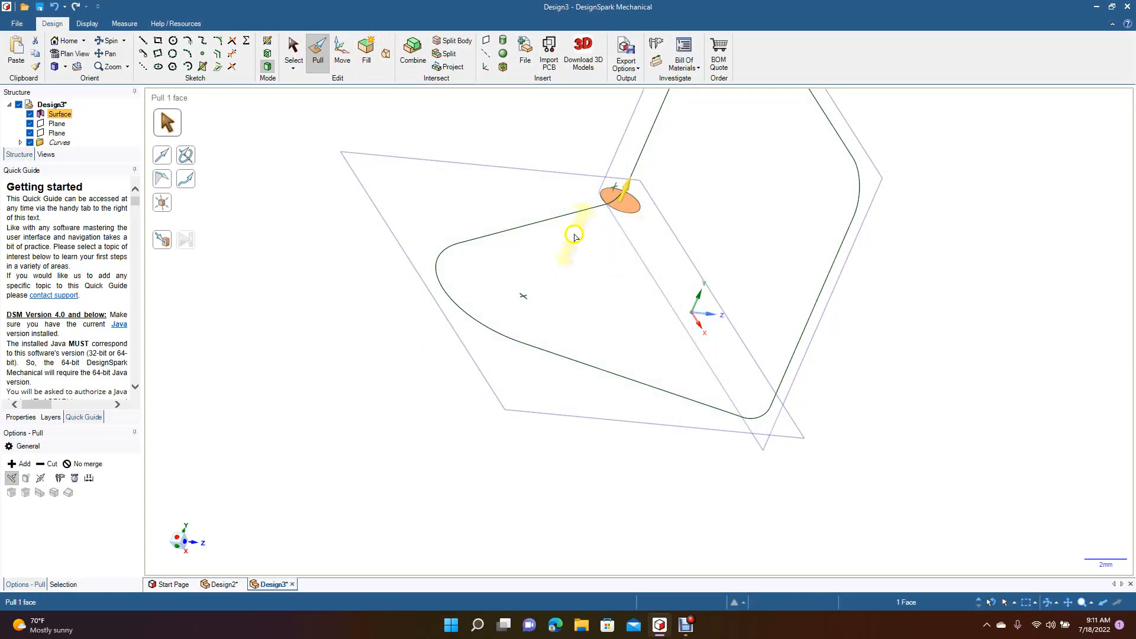
left_click(188, 183)
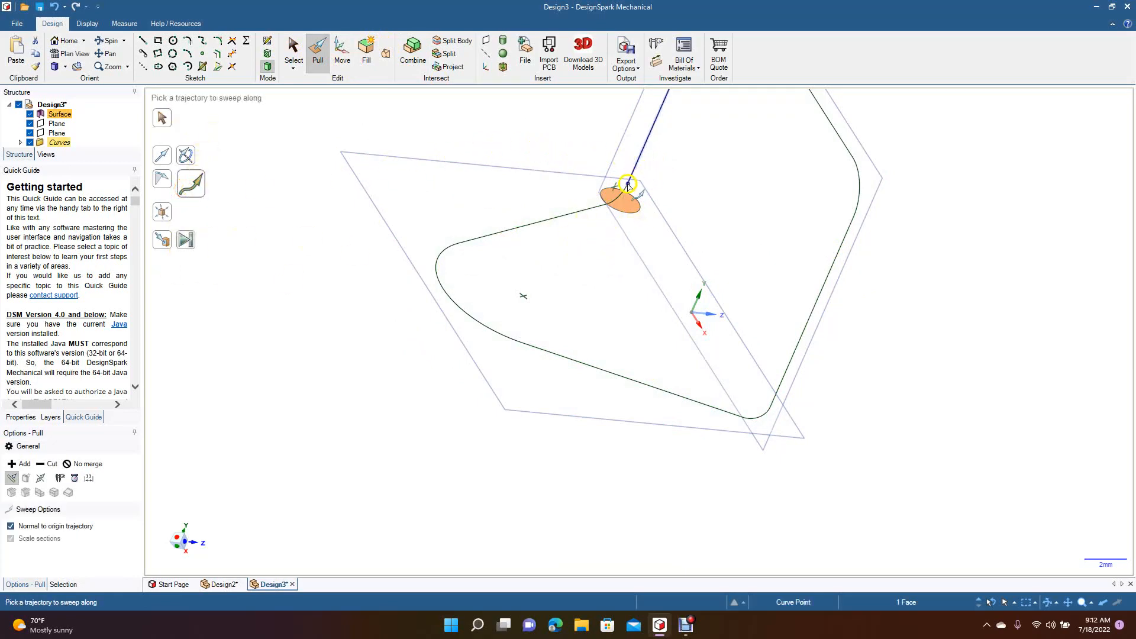
left_click(626, 191)
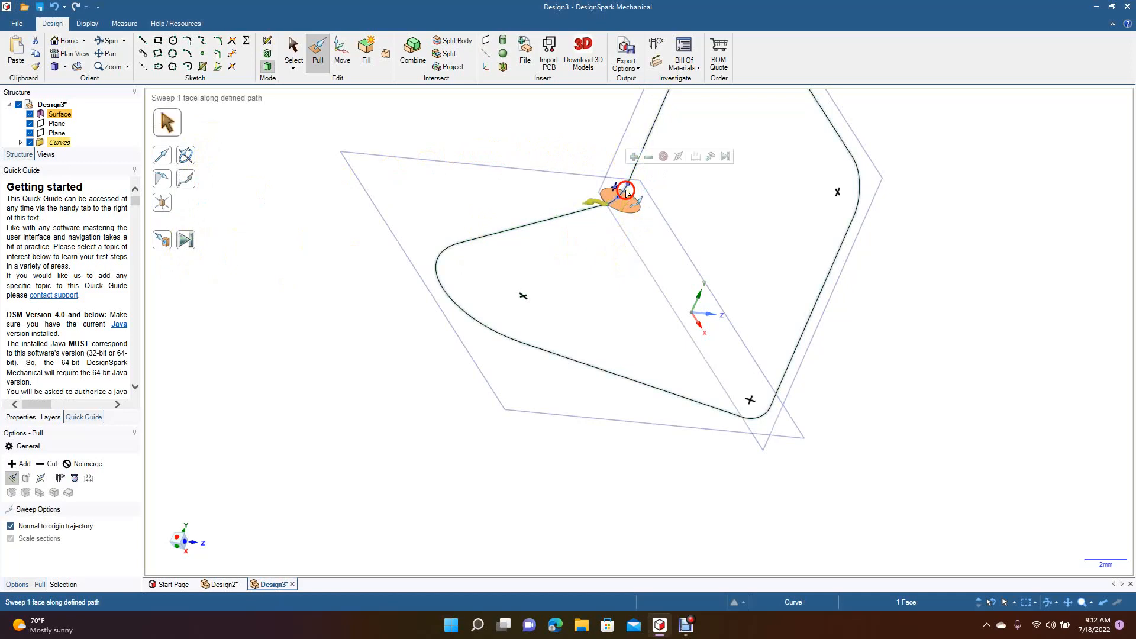
left_click(188, 243)
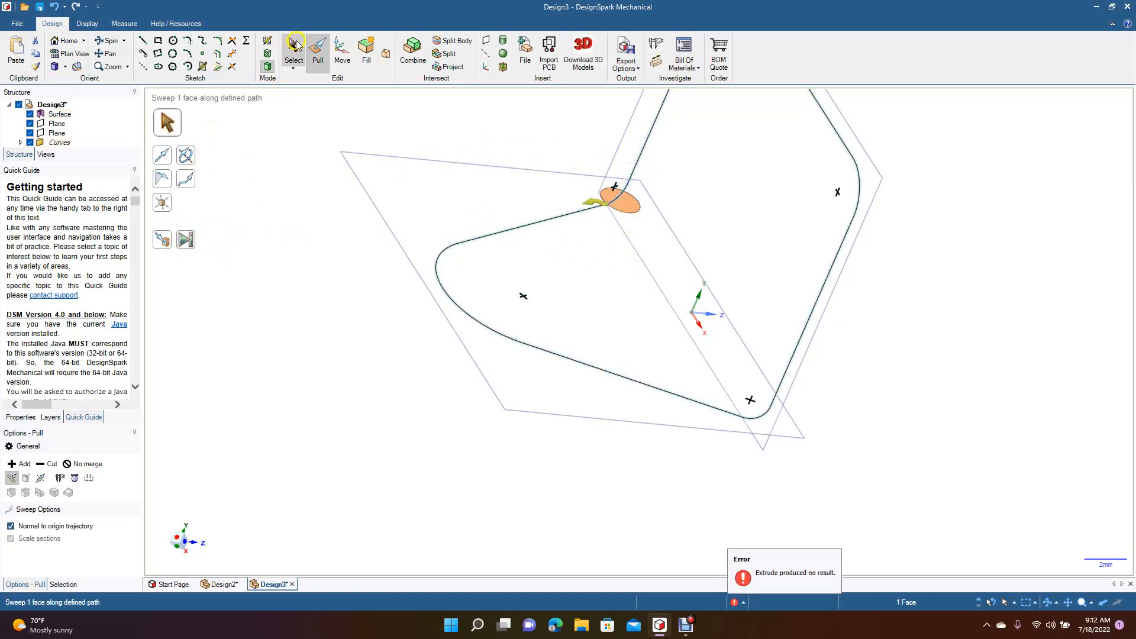
- Try to sweep the circular face along only the small corner fillet and the adjoining straight side, and clear the selection
left_click(294, 45)
left_click(110, 54)
left_click_drag(393, 249, 311, 385)
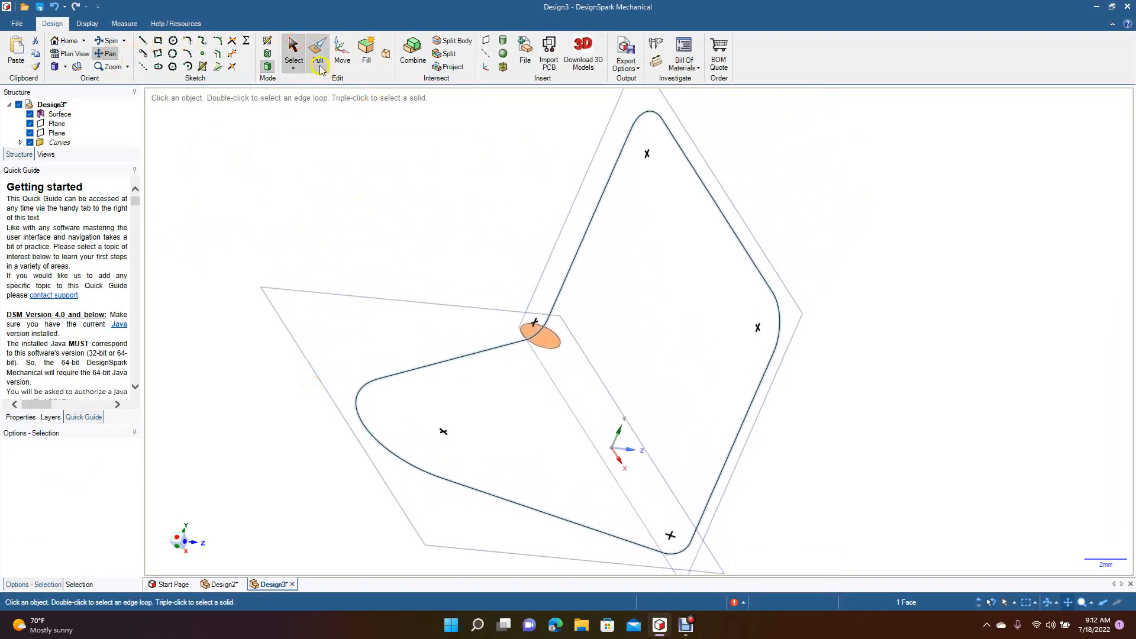
left_click(294, 47)
left_click(357, 168)
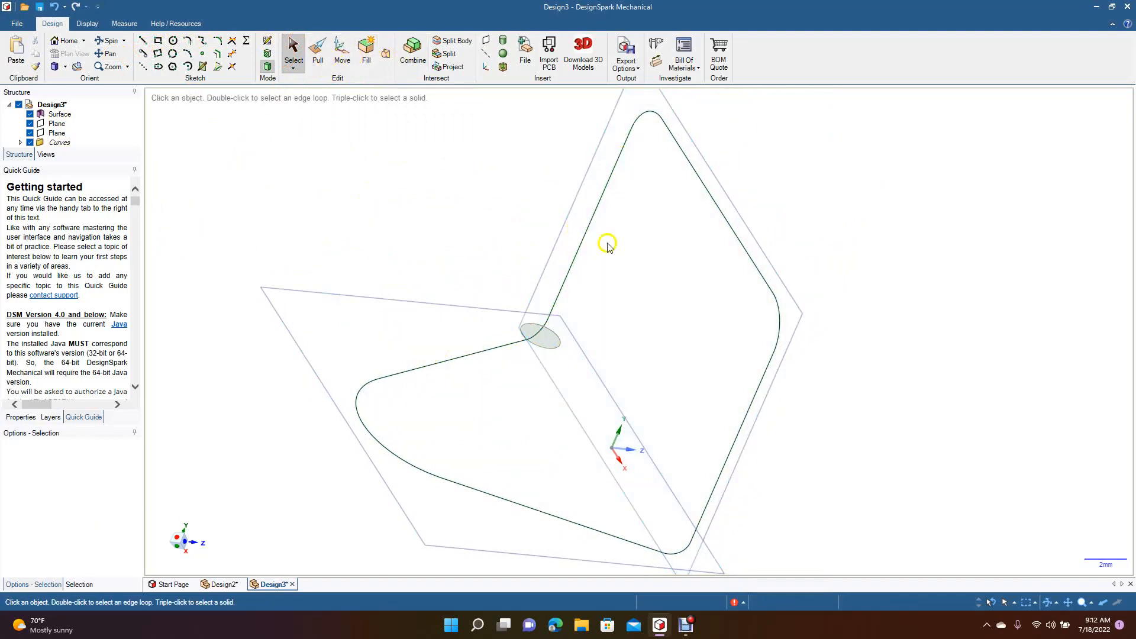
left_click(317, 52)
left_click(548, 343)
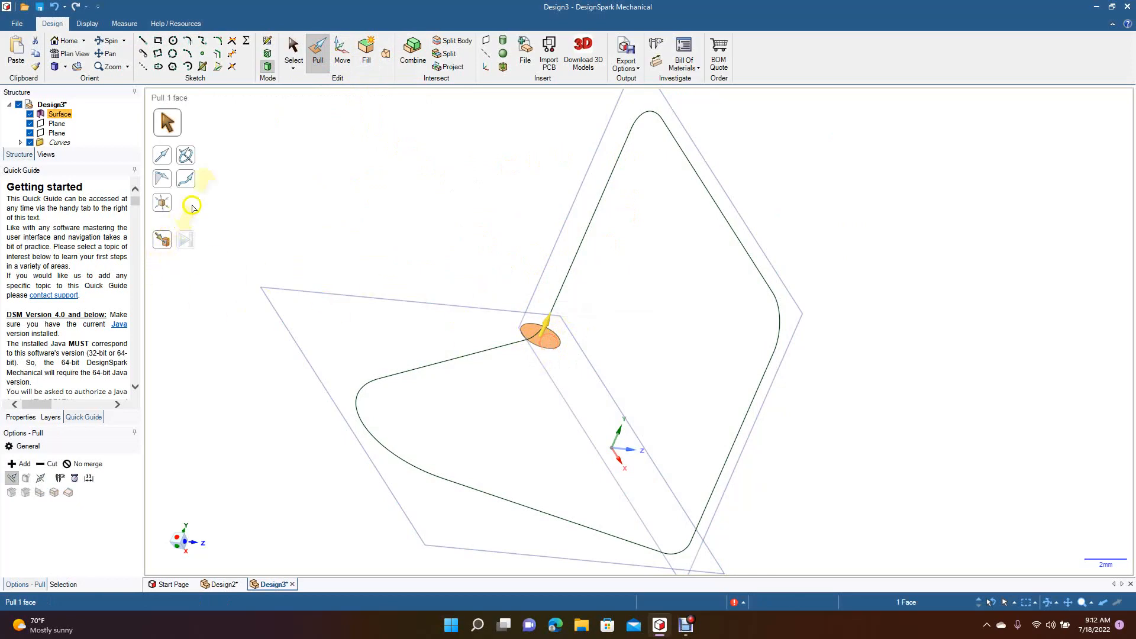
left_click(190, 184)
left_click(538, 330)
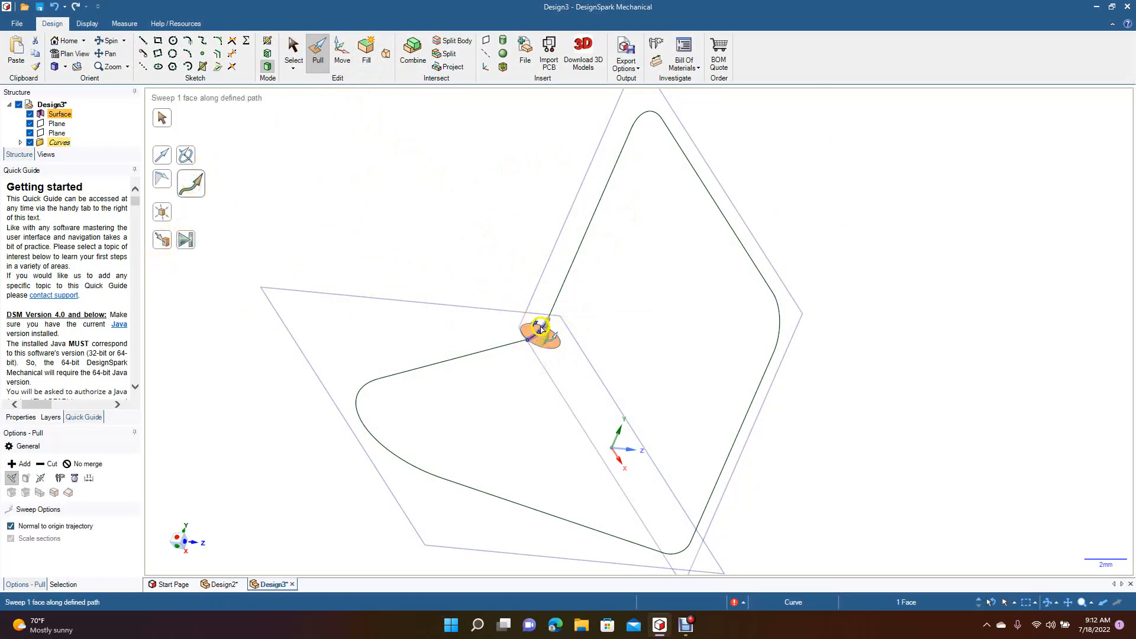
left_click(554, 308)
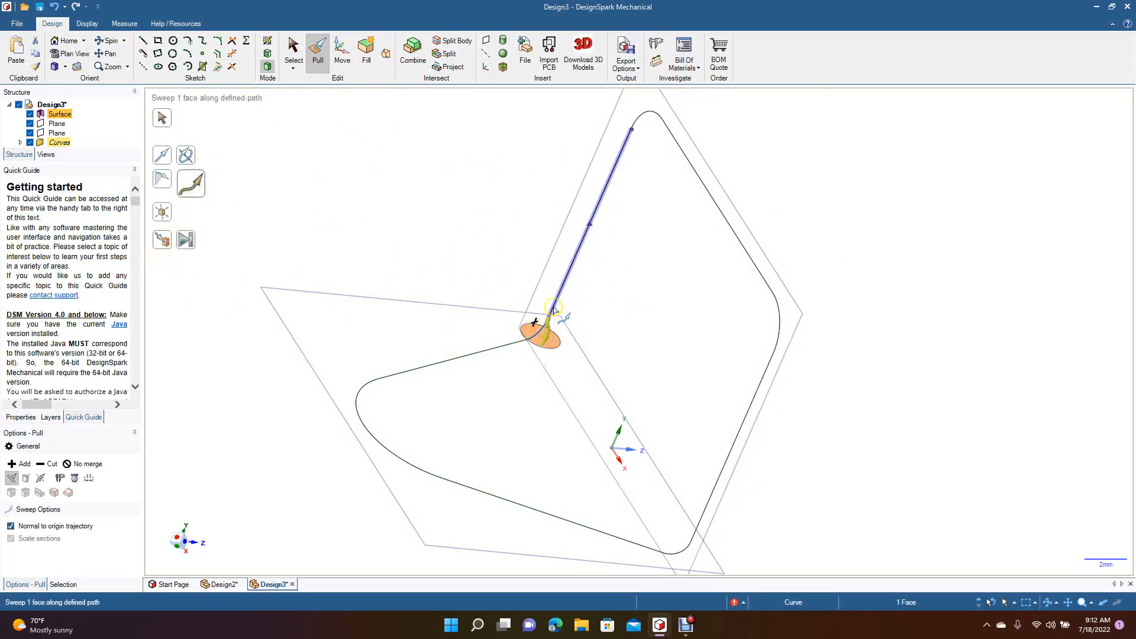
left_click(185, 242)
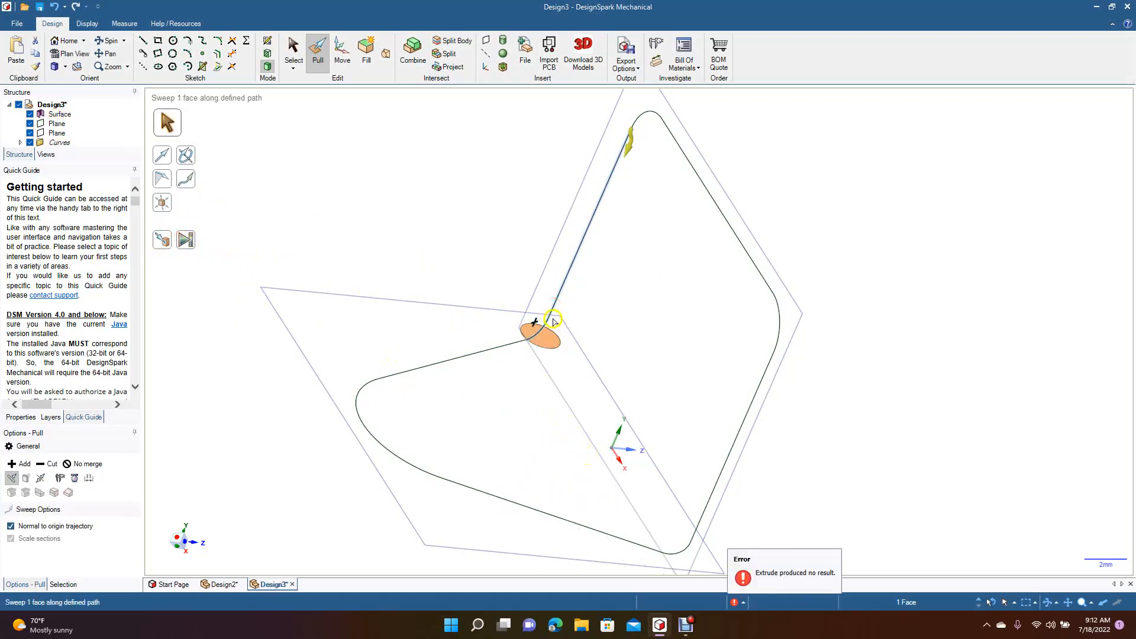
left_click(435, 180)
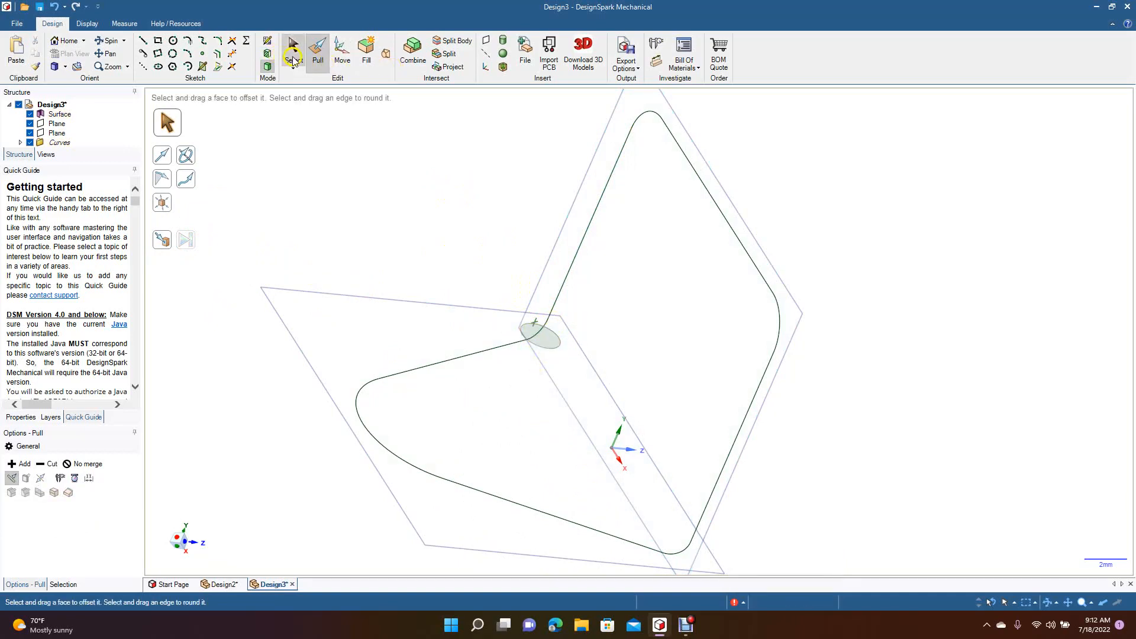
- Move the circular face about 3.75 mm away from the filleted corner, along the rounded outline's straight side
left_click(294, 52)
left_click(342, 52)
left_click(559, 352)
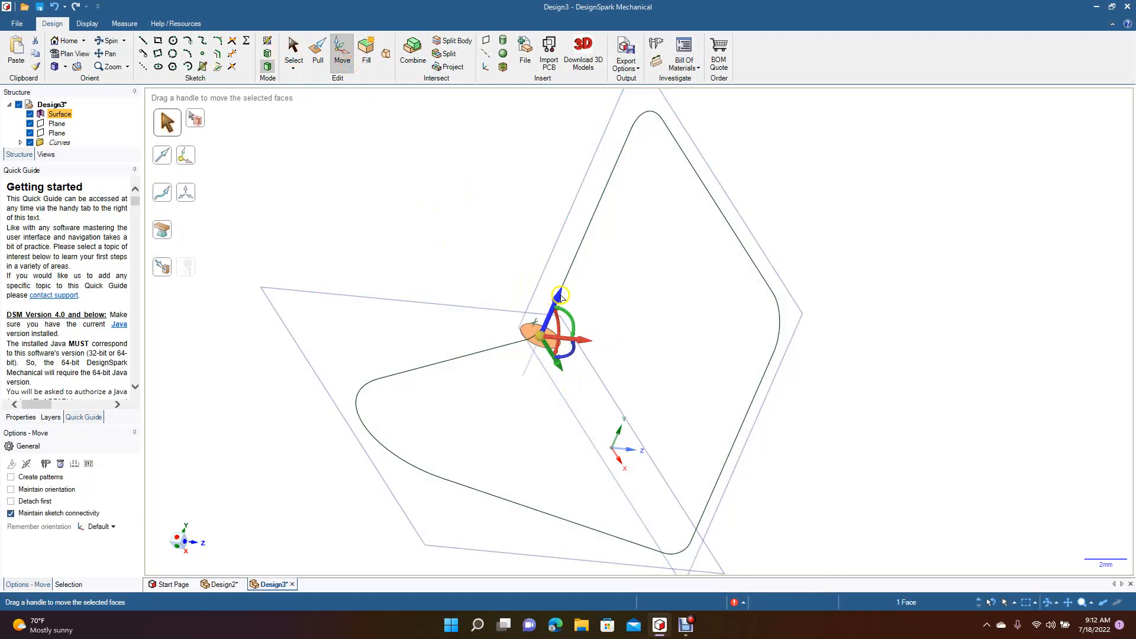
left_click_drag(560, 297, 600, 238)
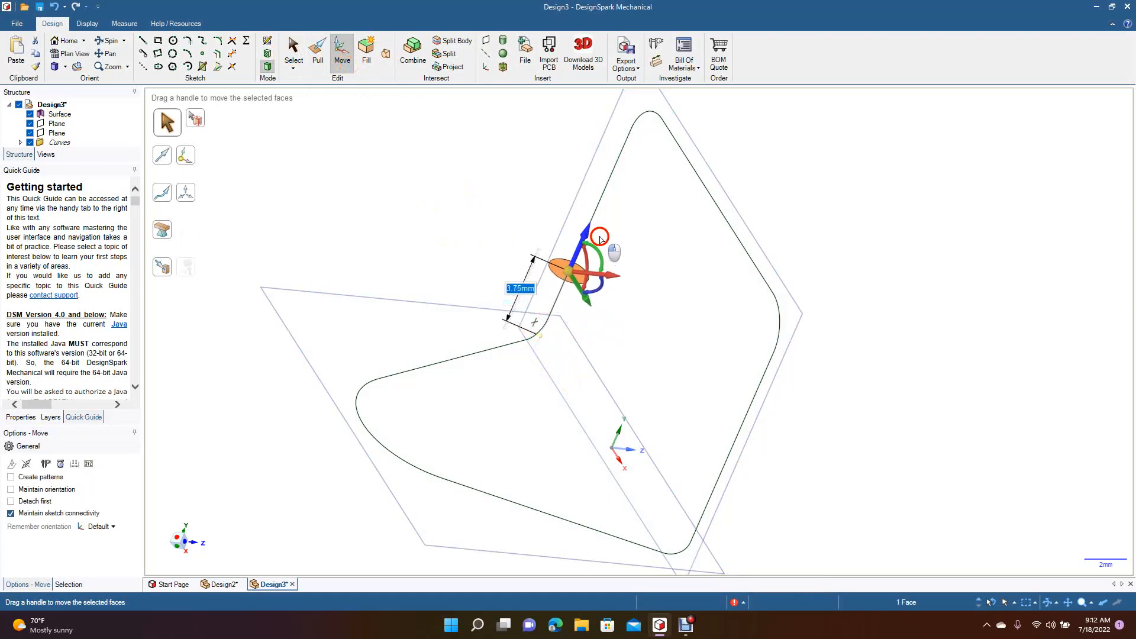
left_click(492, 223)
- Sweep the moved circular face along the full length of the rounded outline's straight side to form a solid rod
left_click(318, 53)
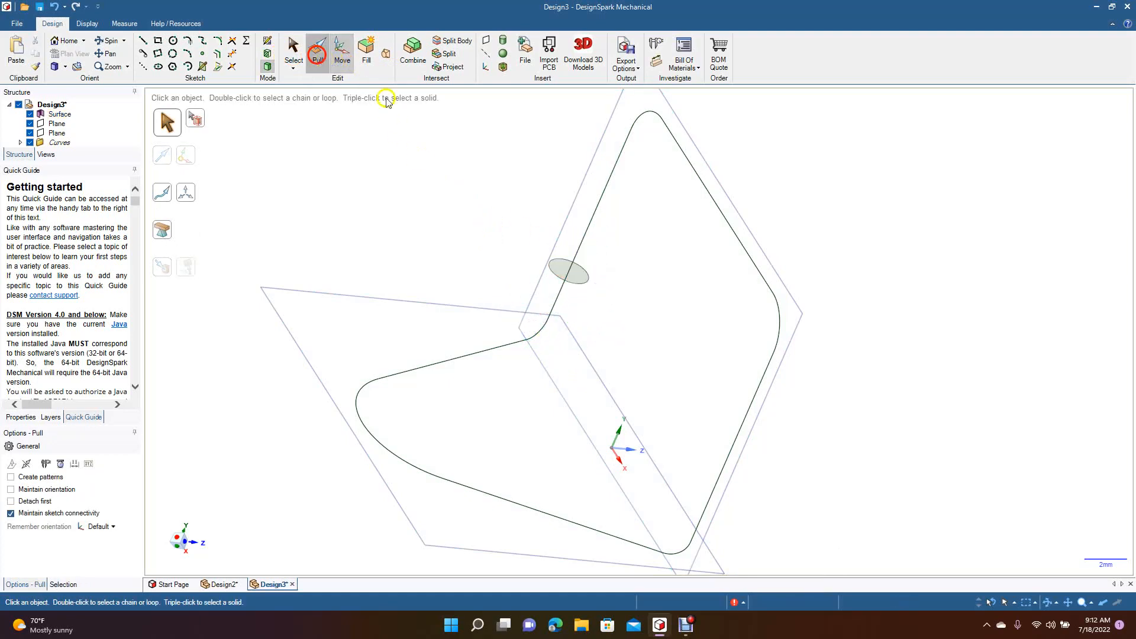
left_click(579, 276)
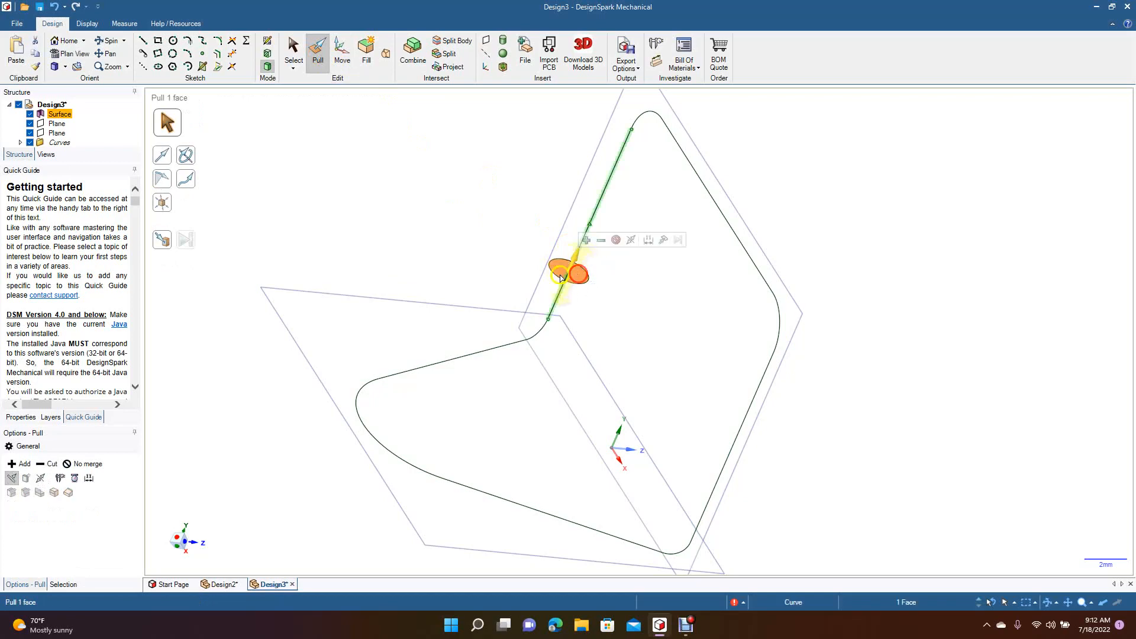
left_click(191, 187)
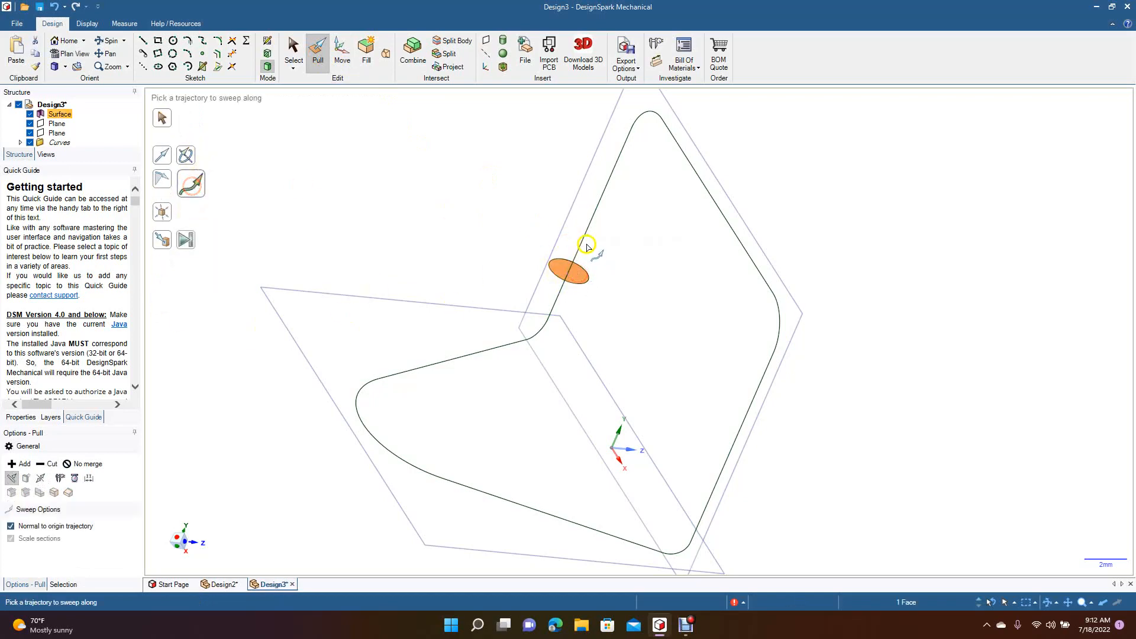
left_click(585, 247)
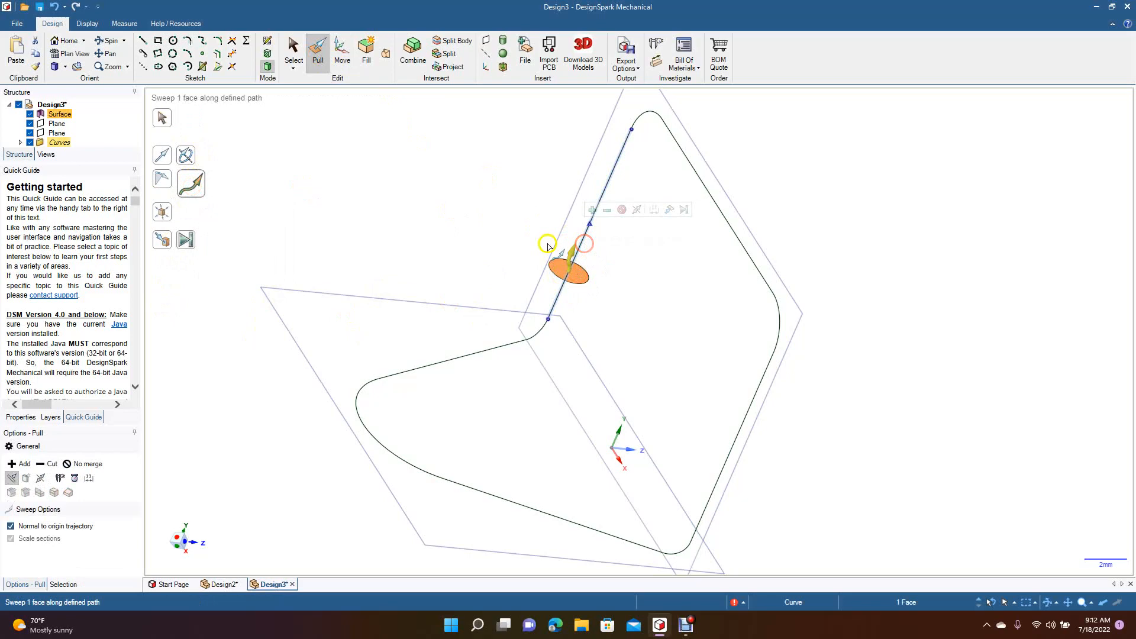
left_click(187, 240)
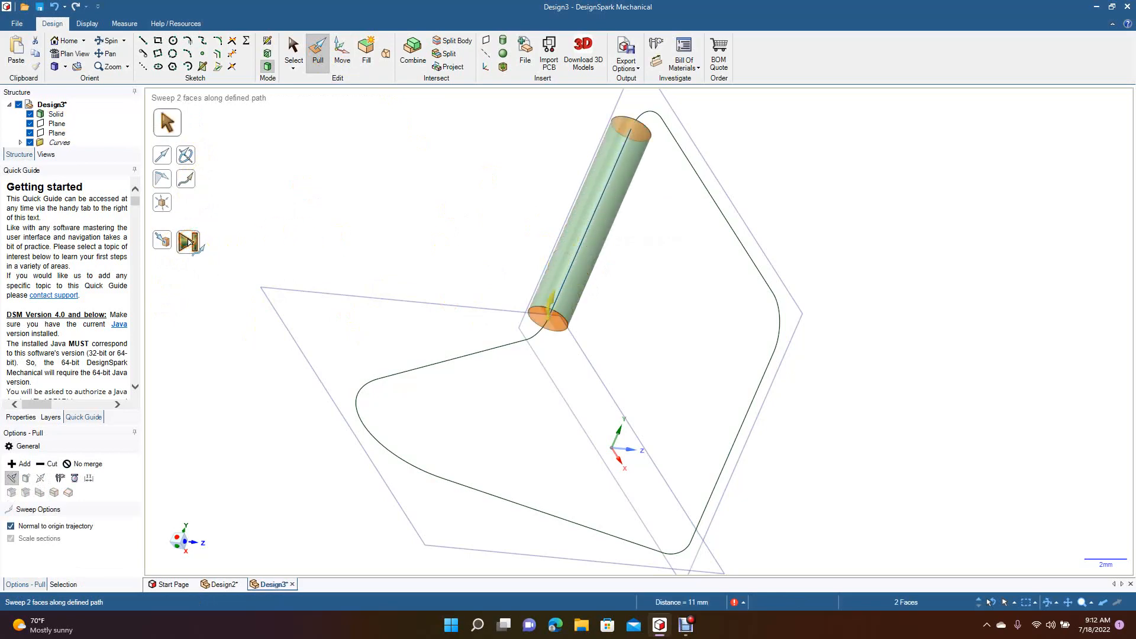
- Sweep the rod's upper end face around the adjoining corner fillet and along the full length of the upright outline's top side
left_click(107, 41)
left_click_drag(396, 279, 296, 383)
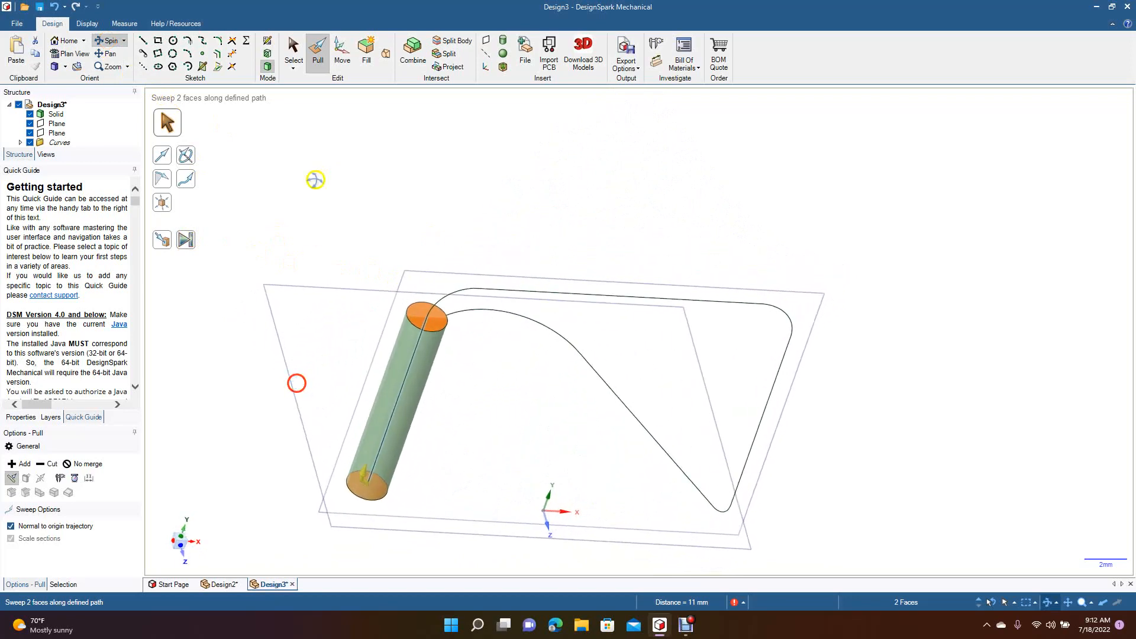
left_click(294, 53)
left_click(380, 244)
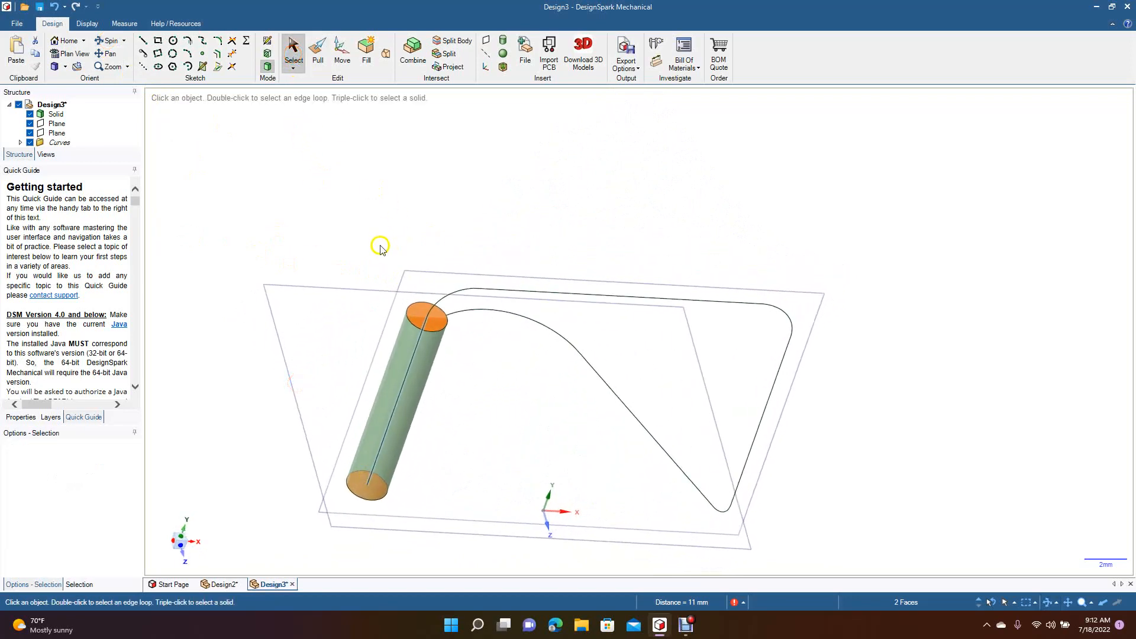
left_click(422, 320)
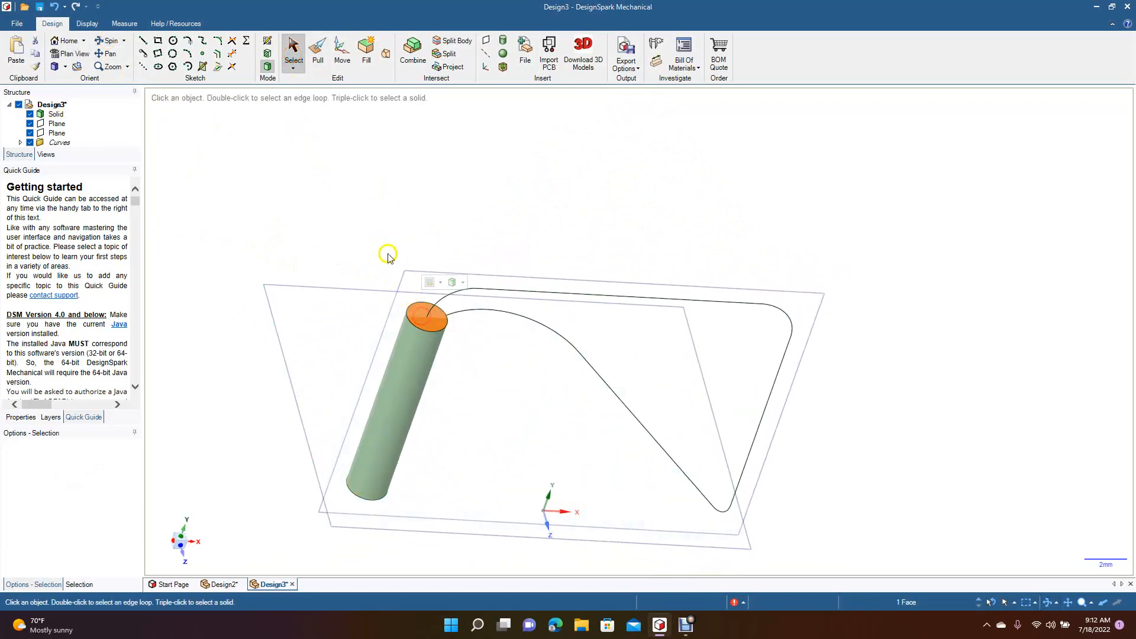
left_click(314, 56)
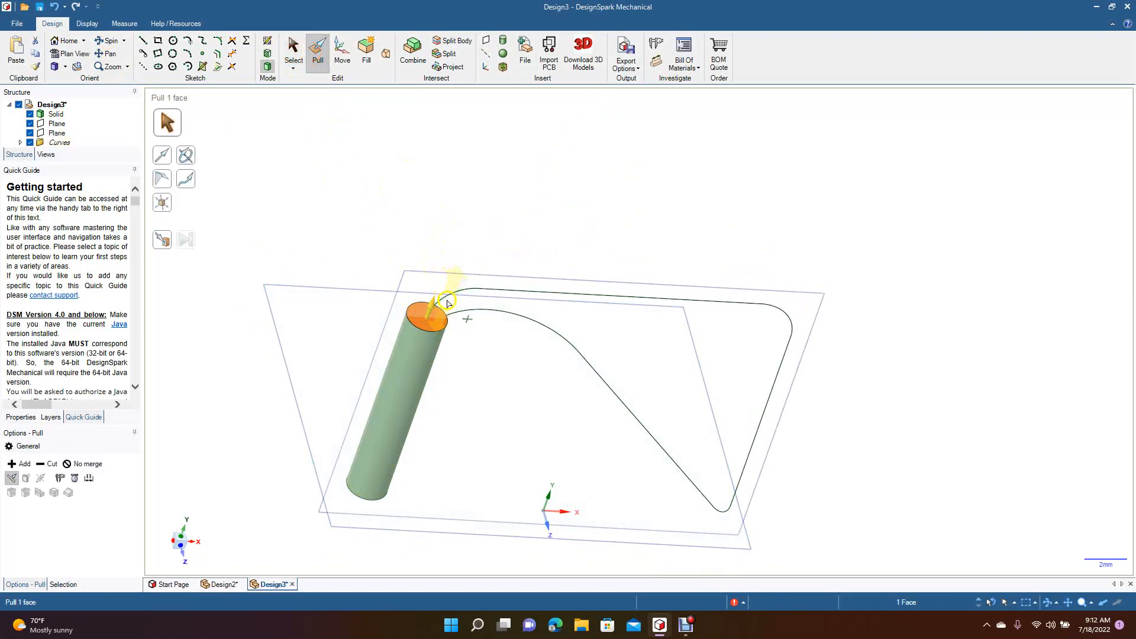
left_click(188, 180)
left_click(439, 302)
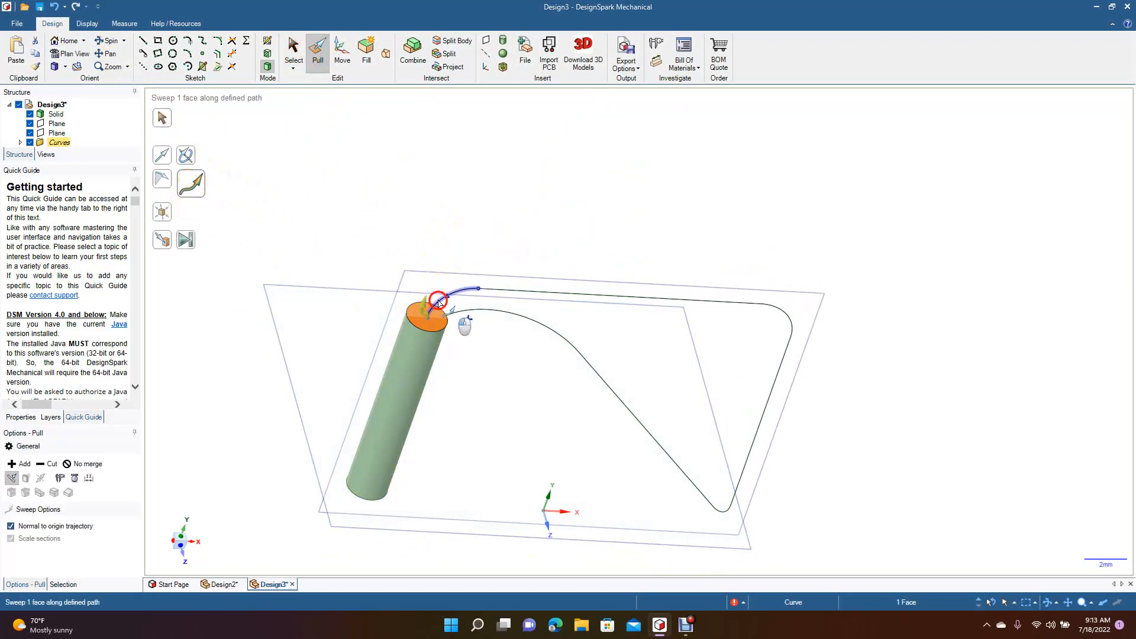
left_click(498, 288)
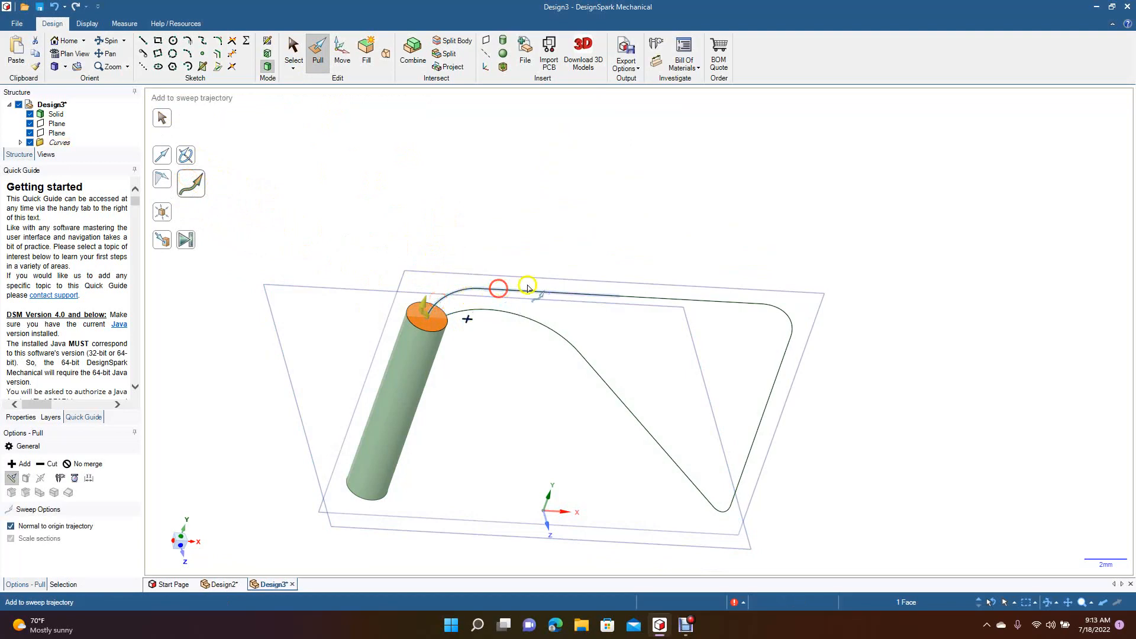
left_click(634, 300)
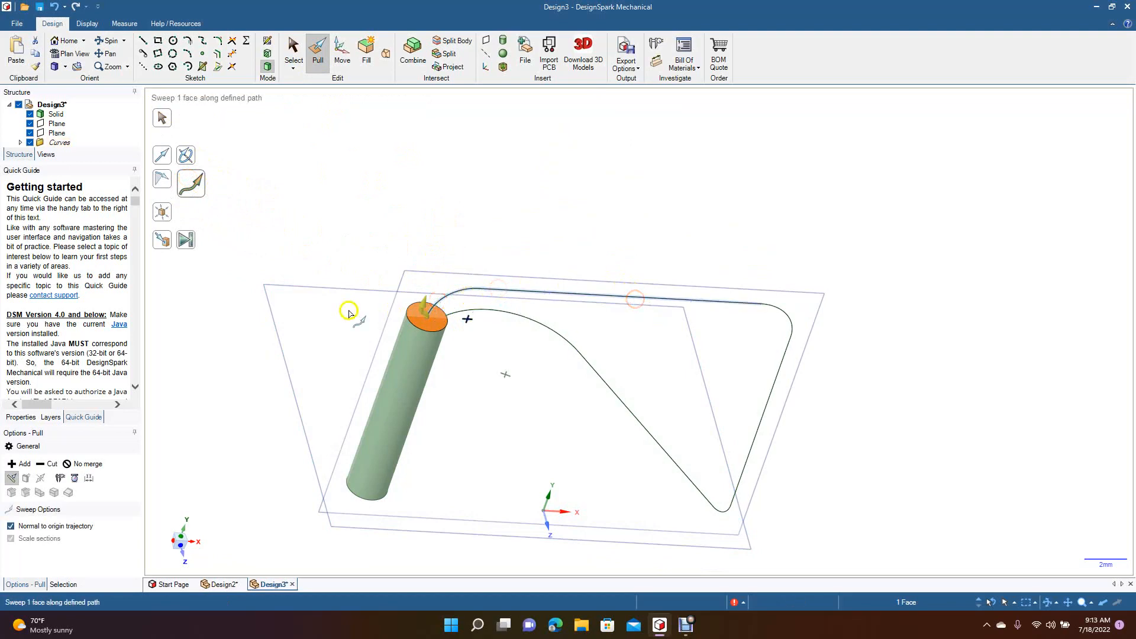
left_click(188, 246)
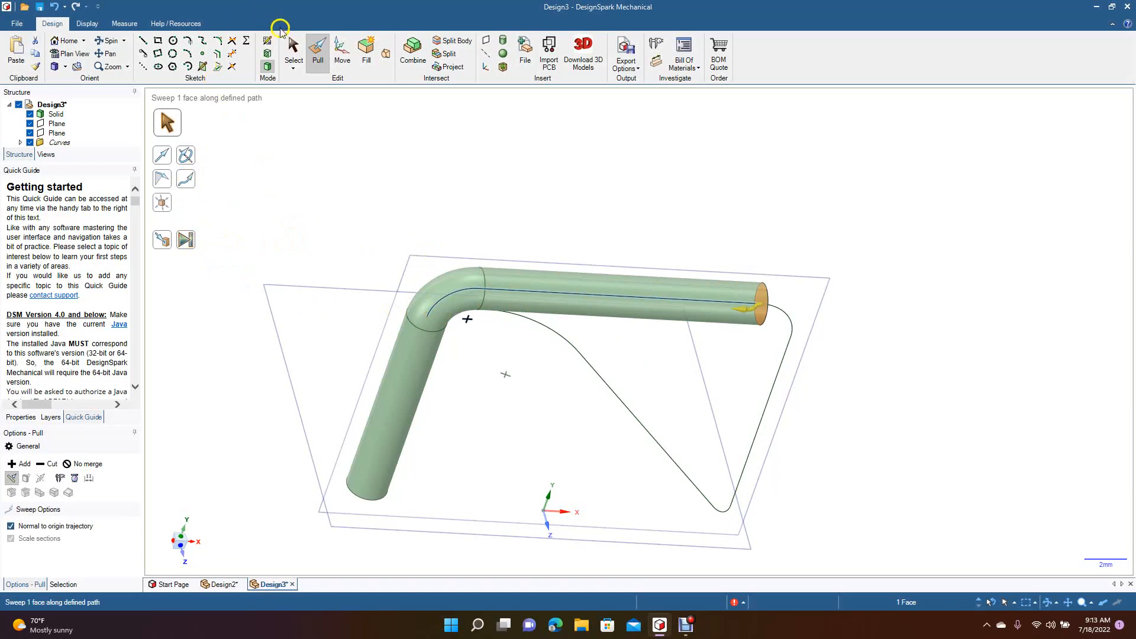
- Sweep the open end of the top tube around the second upper corner fillet and along the outline's opposite straight side
left_click(294, 51)
left_click(106, 40)
left_click_drag(385, 236, 286, 211)
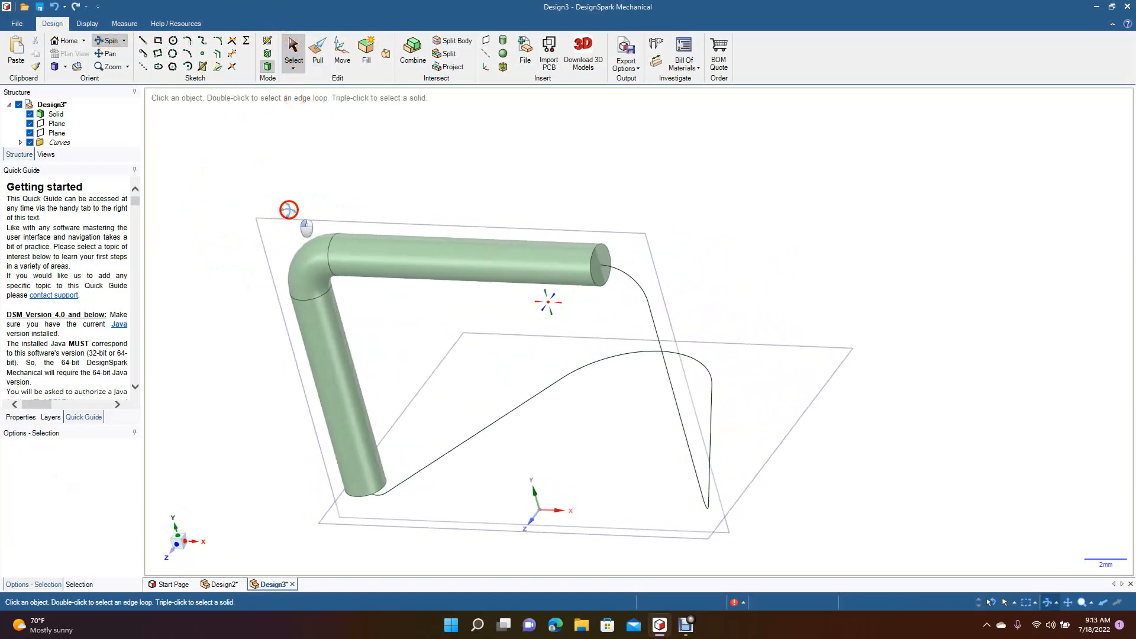
left_click(317, 59)
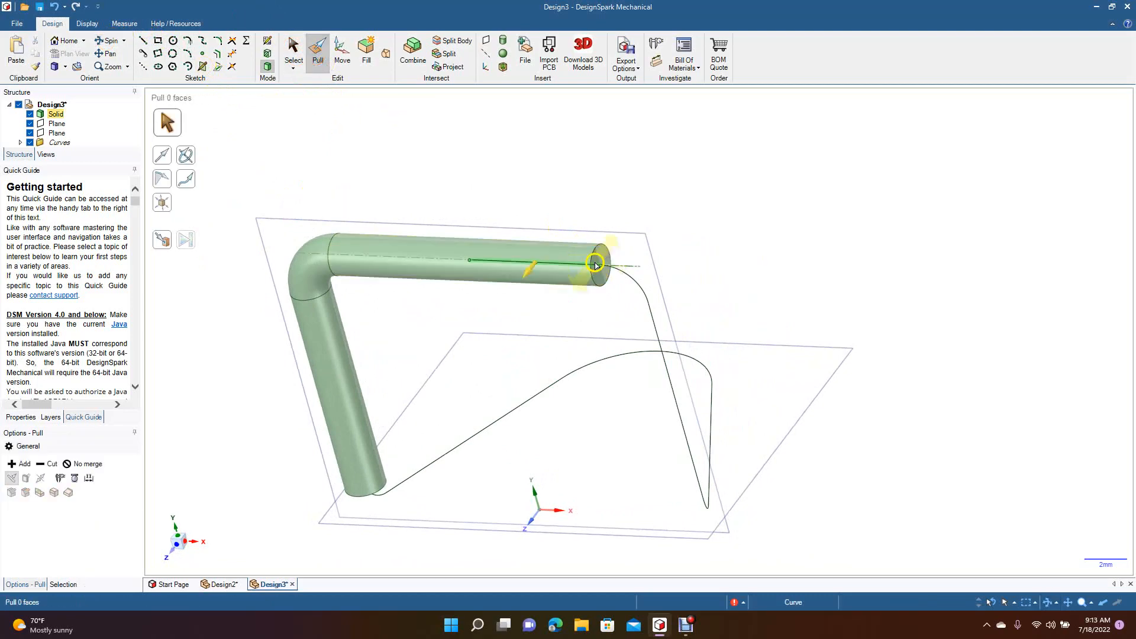
left_click(598, 265)
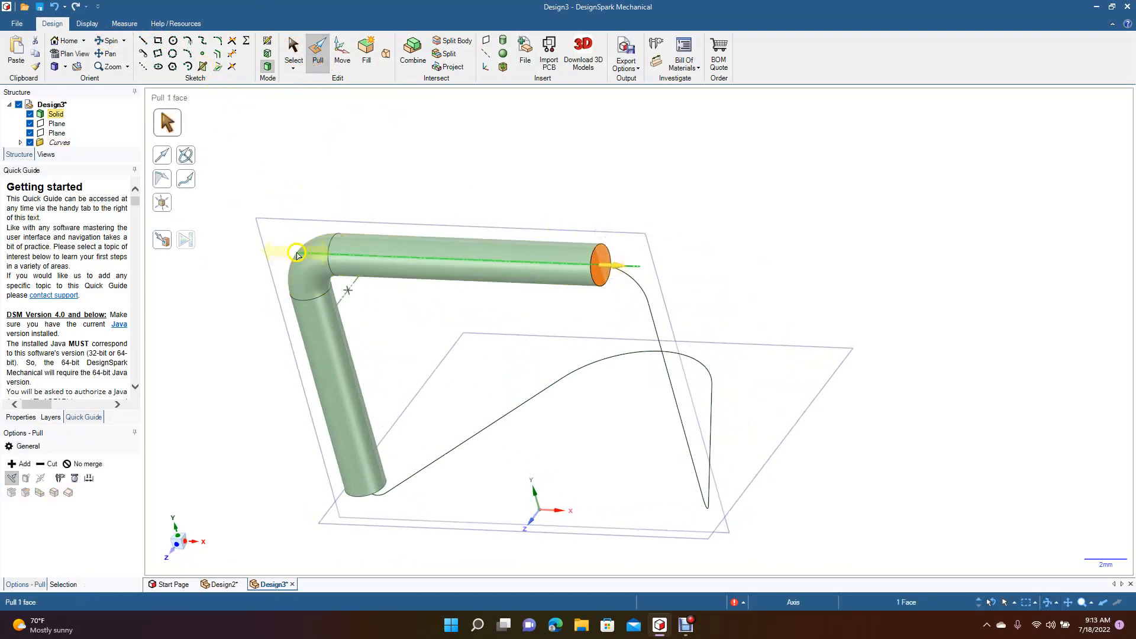
left_click(199, 181)
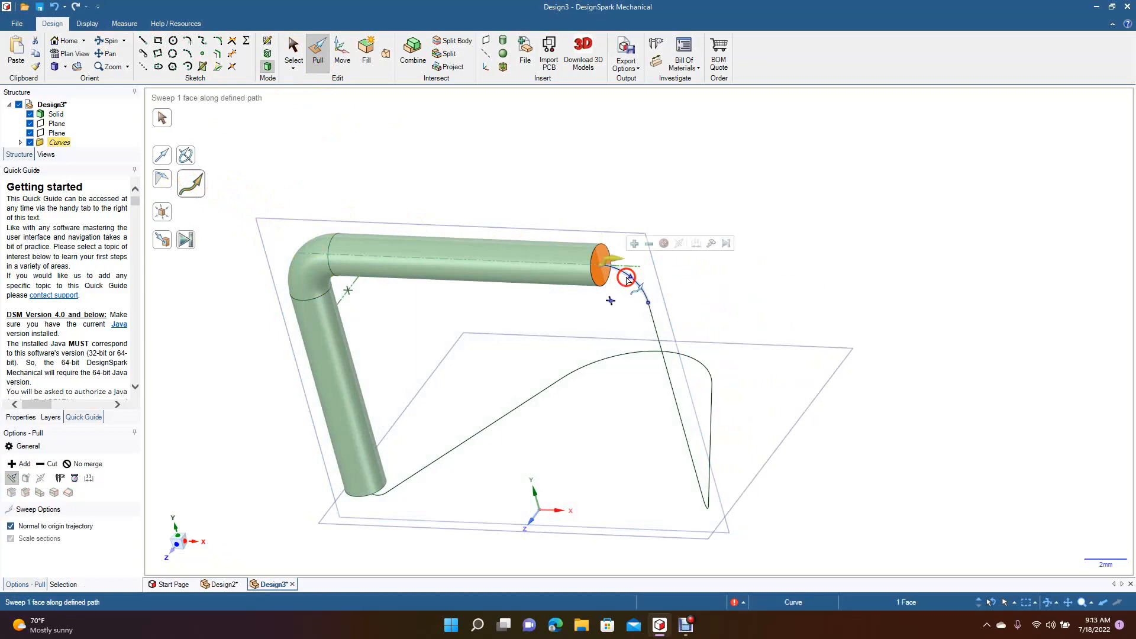
left_click(654, 324)
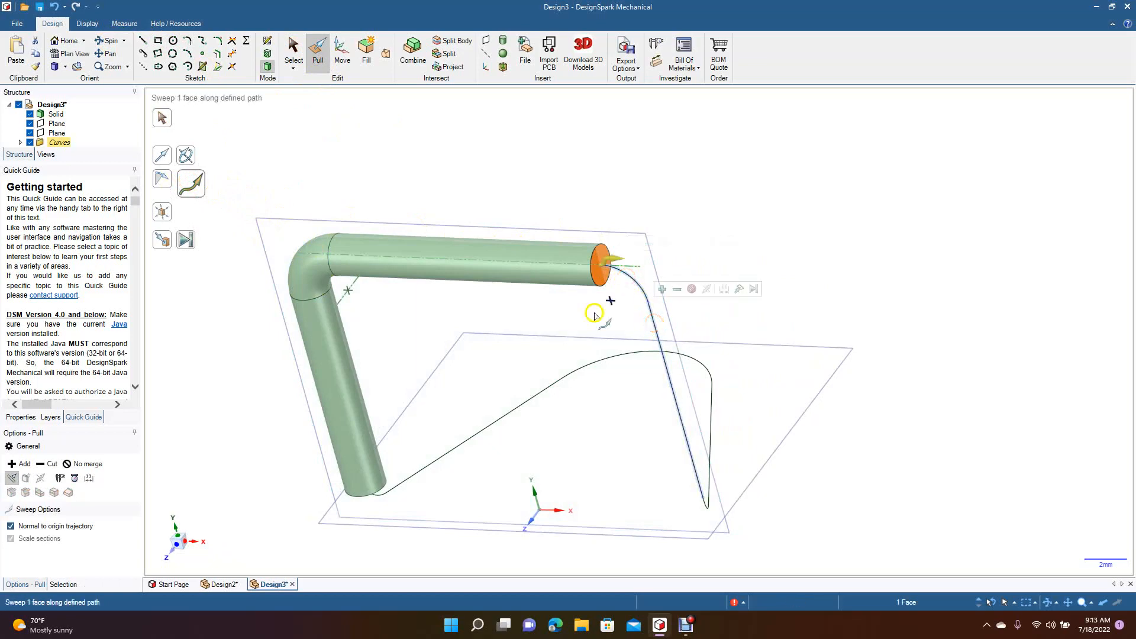
left_click(189, 241)
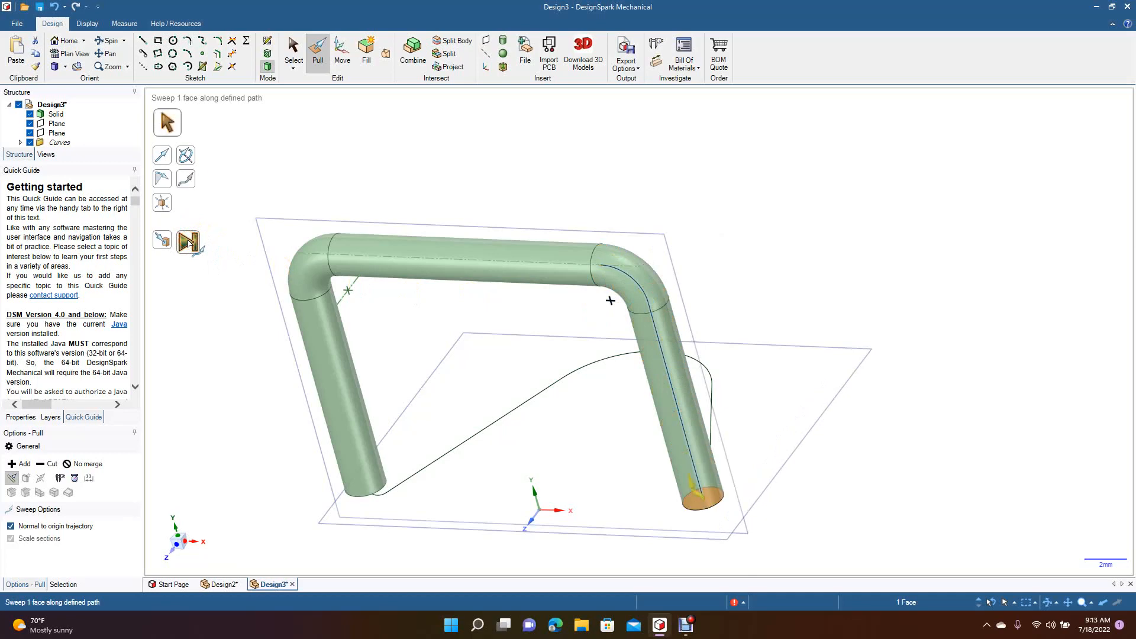
- Sweep the new leg's lower end face around the connecting corner fillet and along the first slanted line of the horizontal profile
left_click(102, 43)
left_click_drag(497, 346, 320, 279)
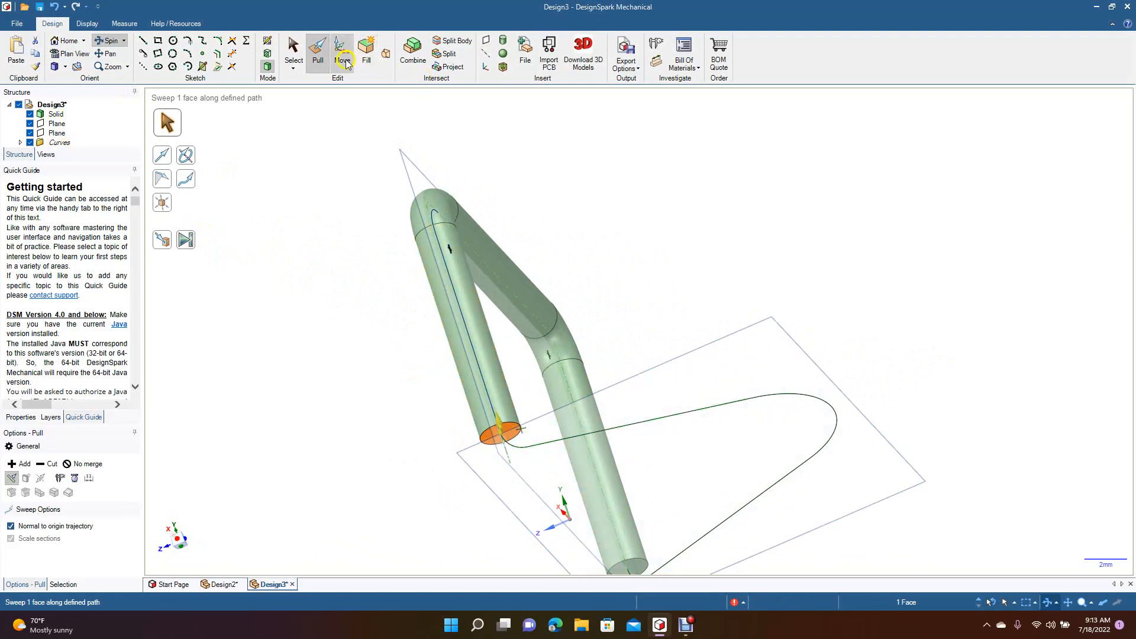
left_click(293, 53)
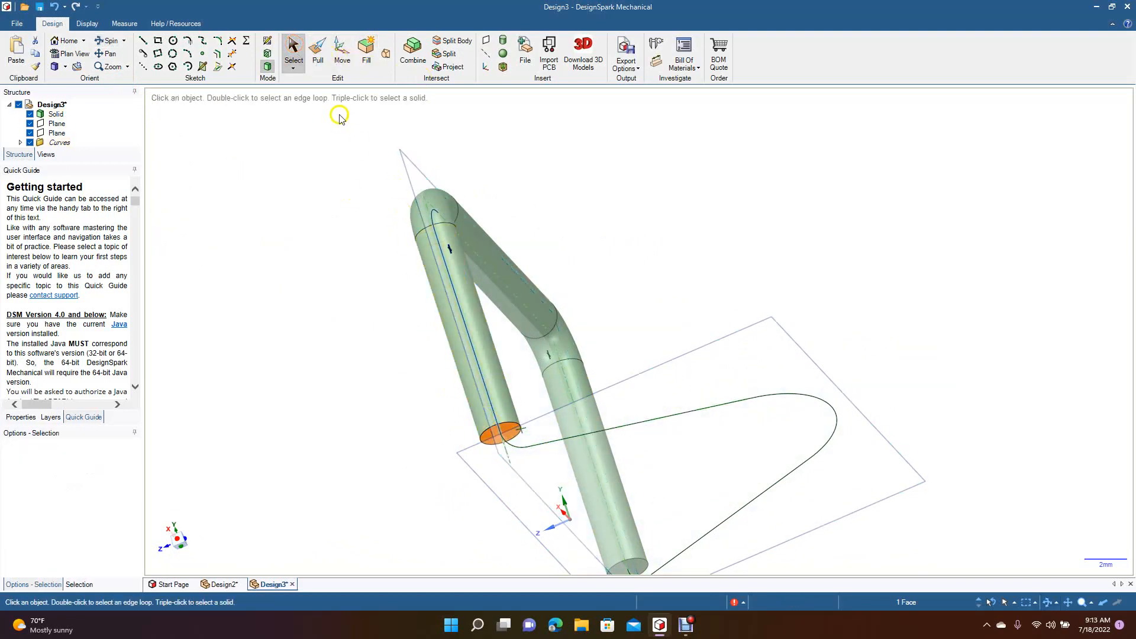
left_click(318, 52)
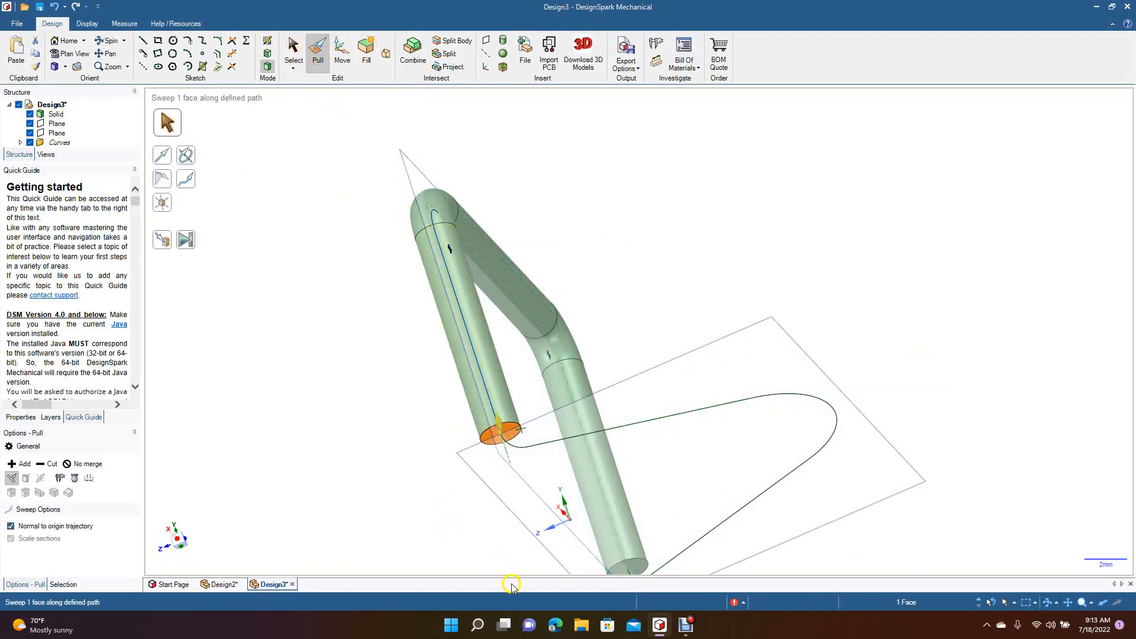
left_click(188, 187)
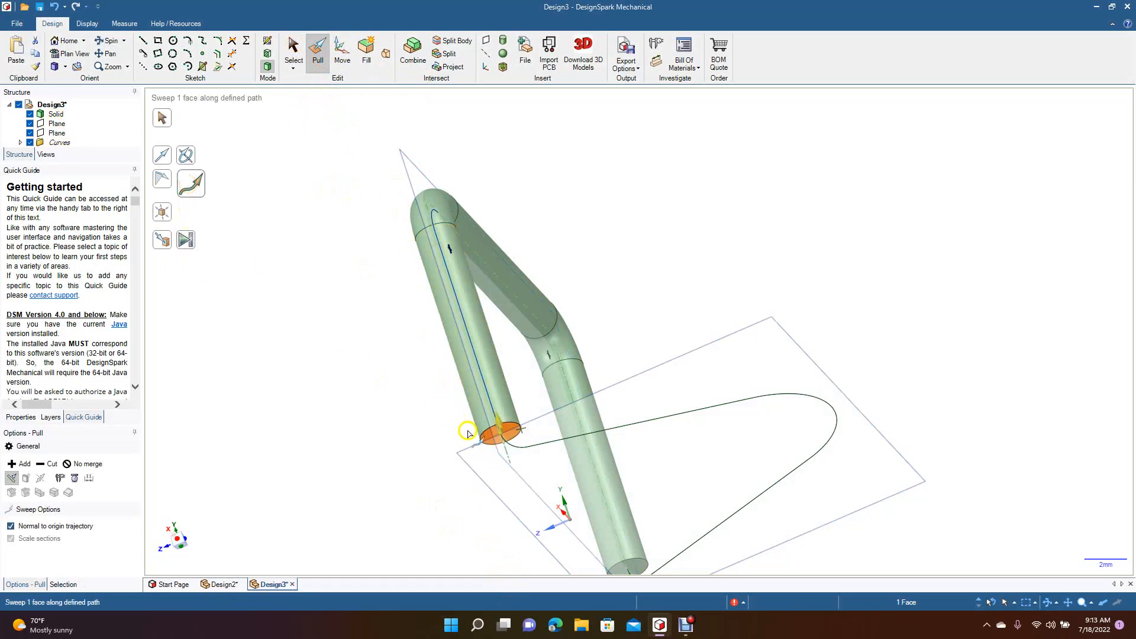
left_click(532, 448)
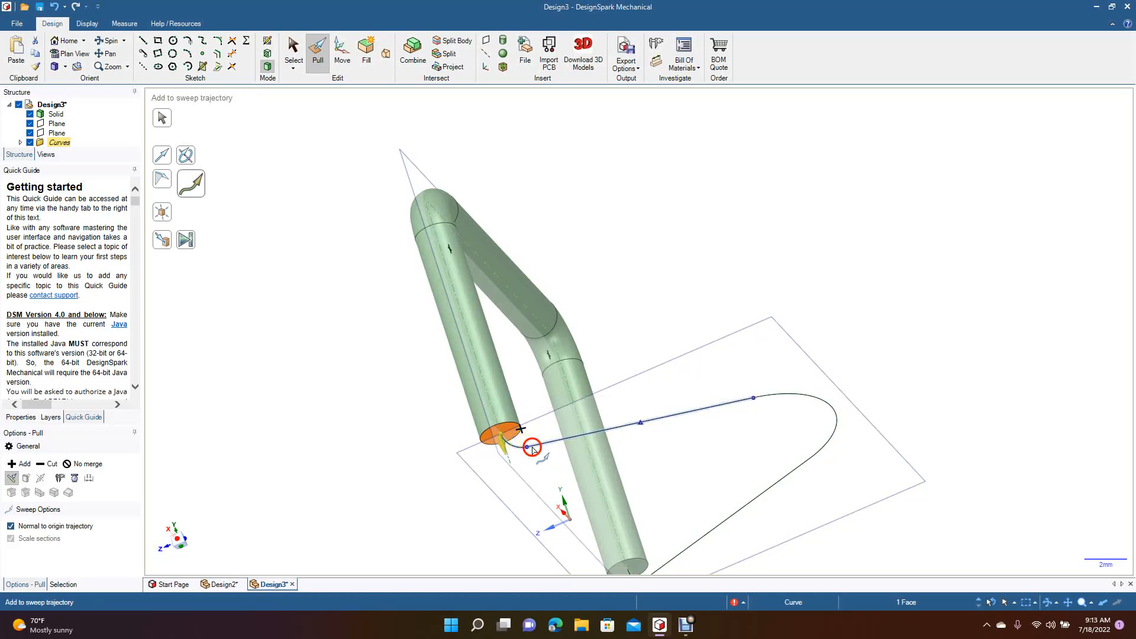
left_click(183, 240)
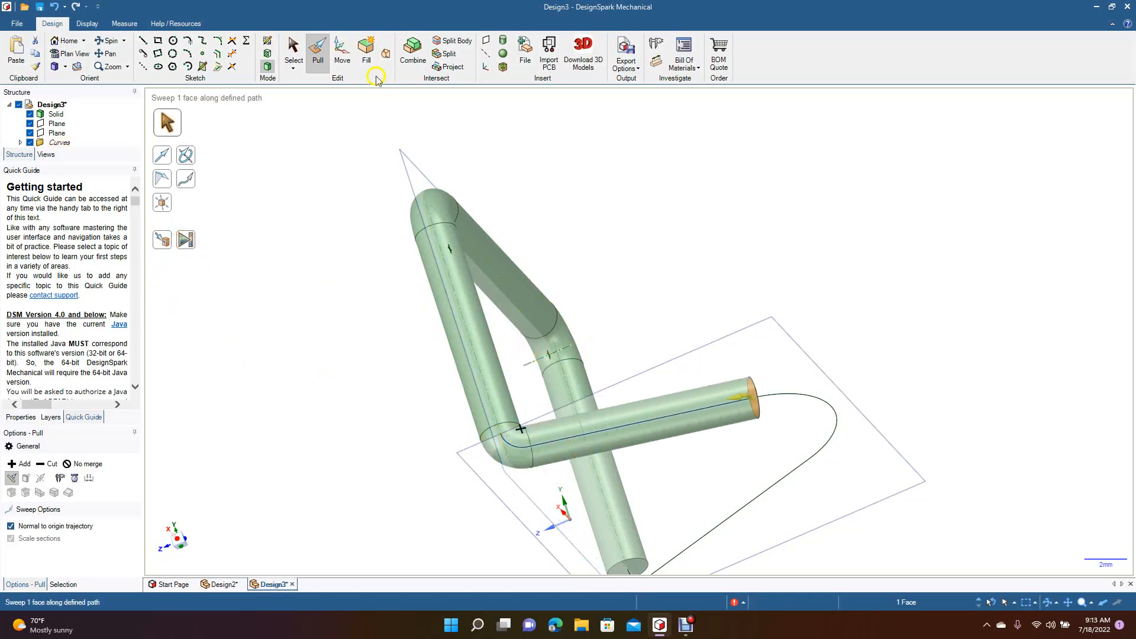
- Sweep the slanted tube's end face along the large arc, remaining slanted line and last corner fillet to close the loop, and clear the selection
left_click(106, 54)
left_click_drag(261, 264, 264, 211)
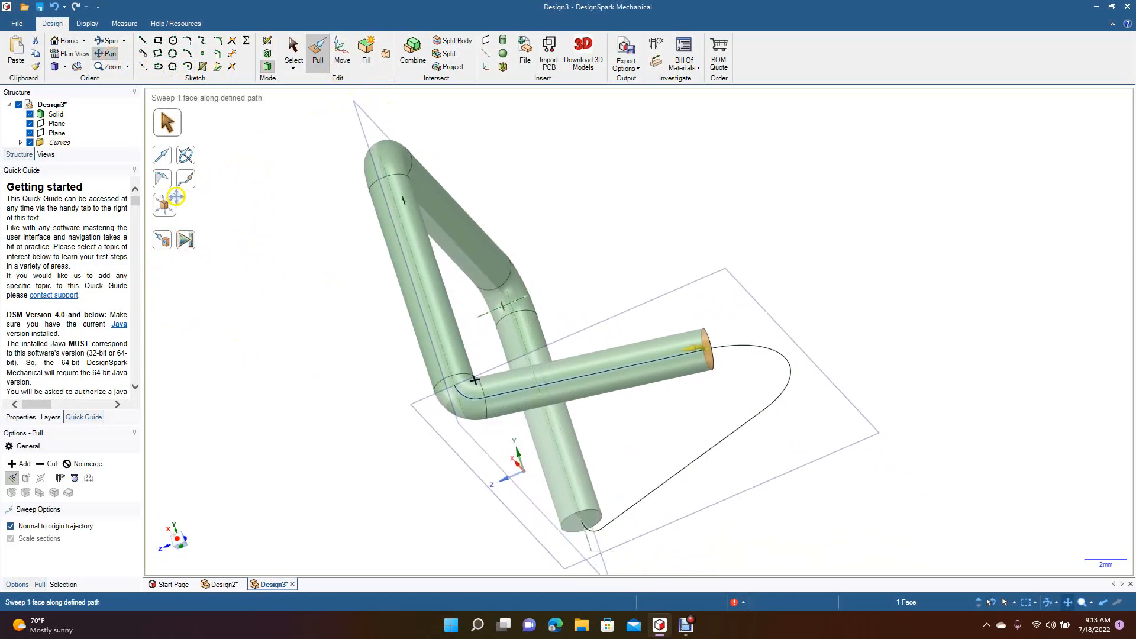
left_click(187, 180)
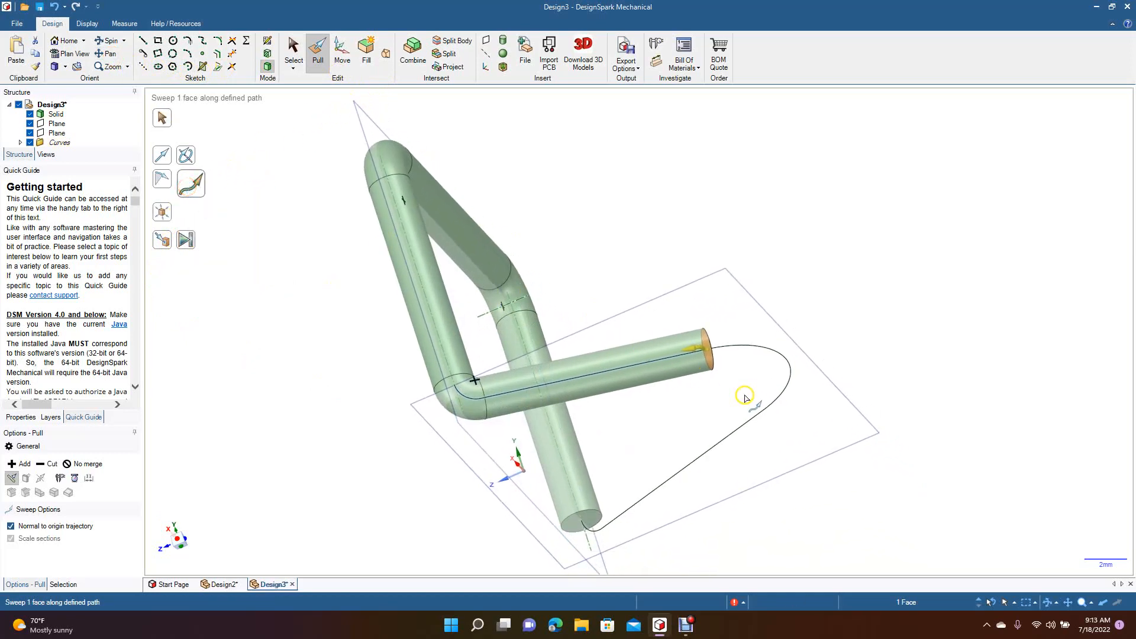
left_click(732, 435)
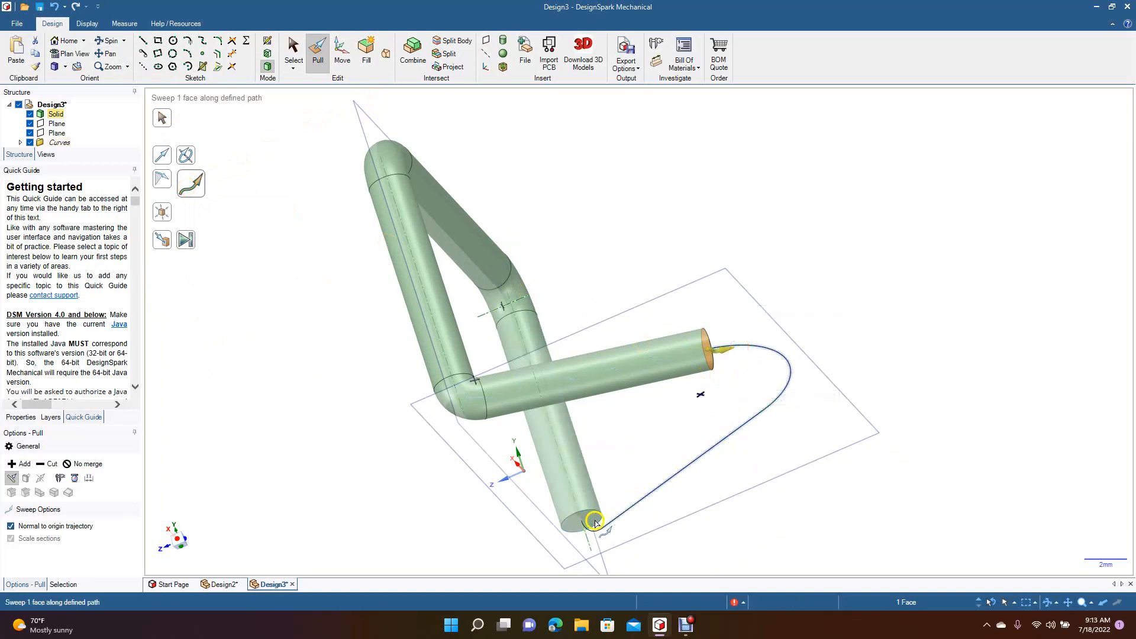
left_click(186, 248)
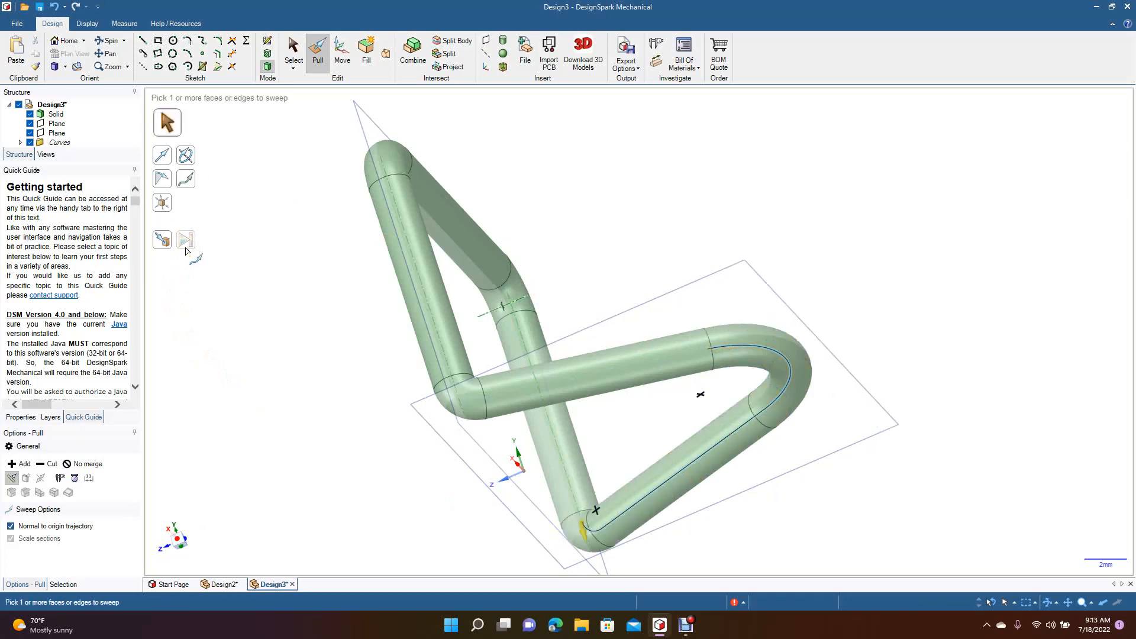
left_click(293, 52)
left_click(286, 159)
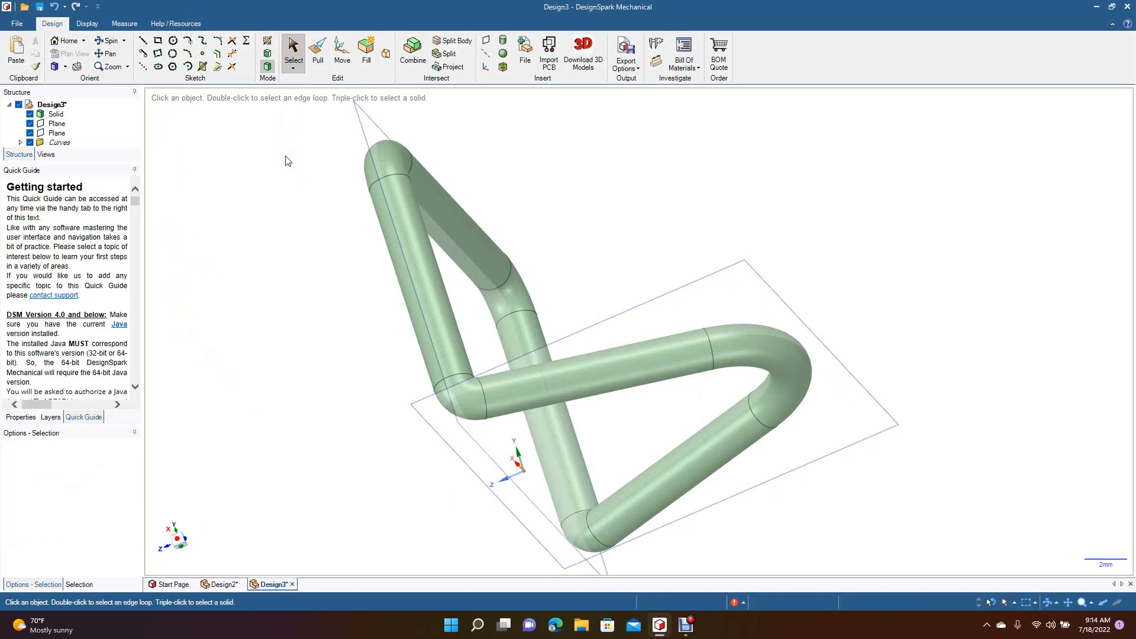
- Examine the closed tubular frame from several directions, including from straight above
left_click(112, 55)
left_click_drag(279, 227, 499, 177)
left_click(113, 43)
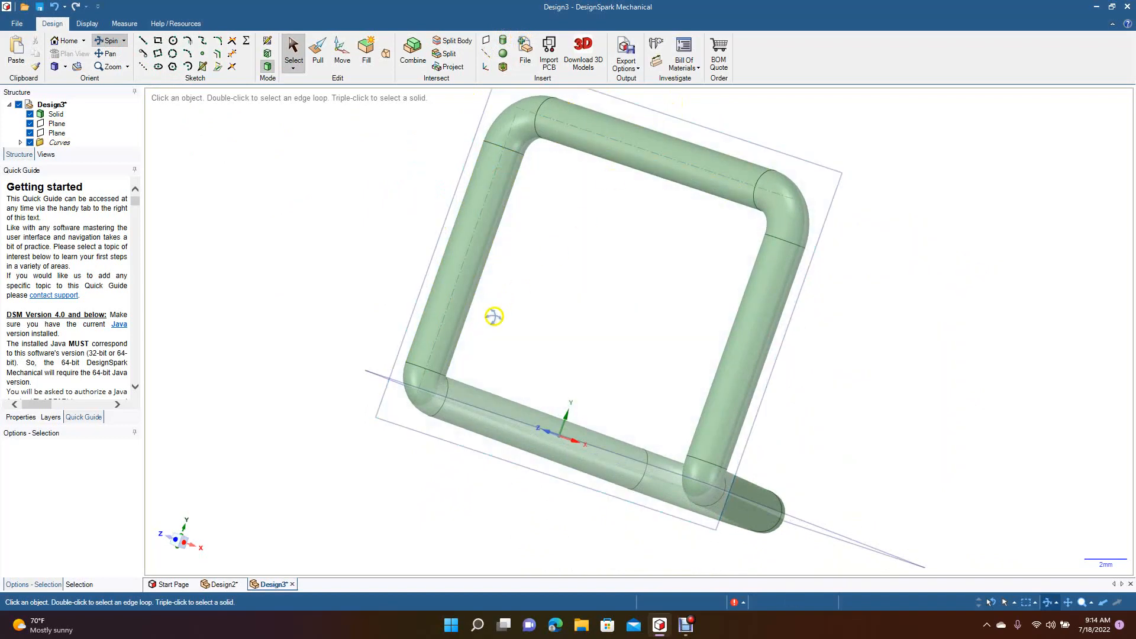
left_click_drag(585, 325, 429, 401)
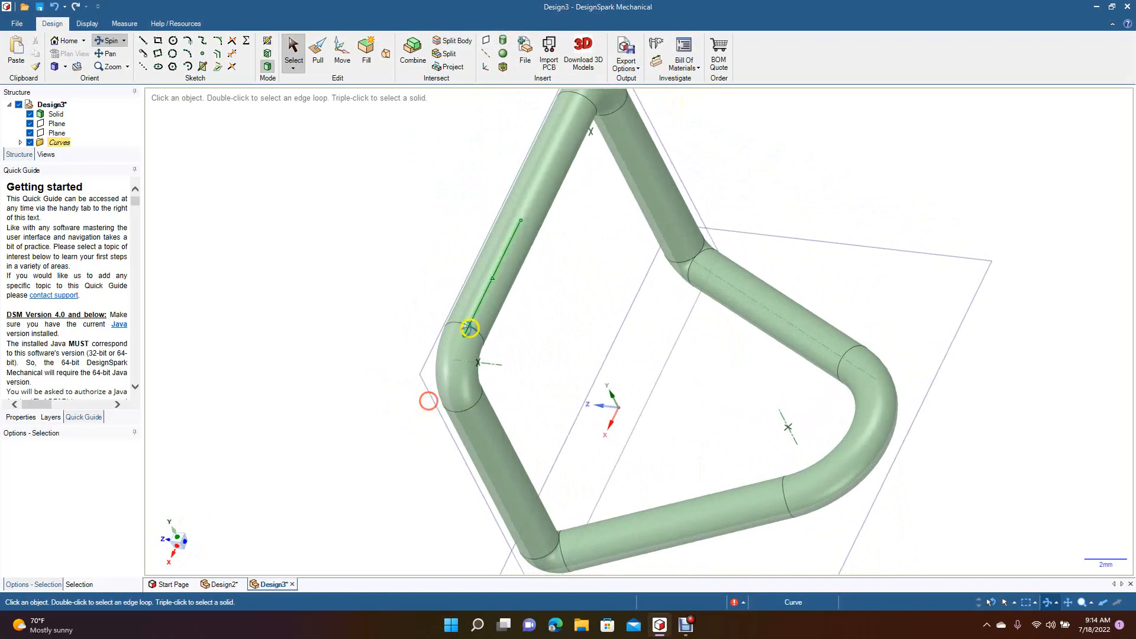
left_click_drag(570, 456, 450, 290)
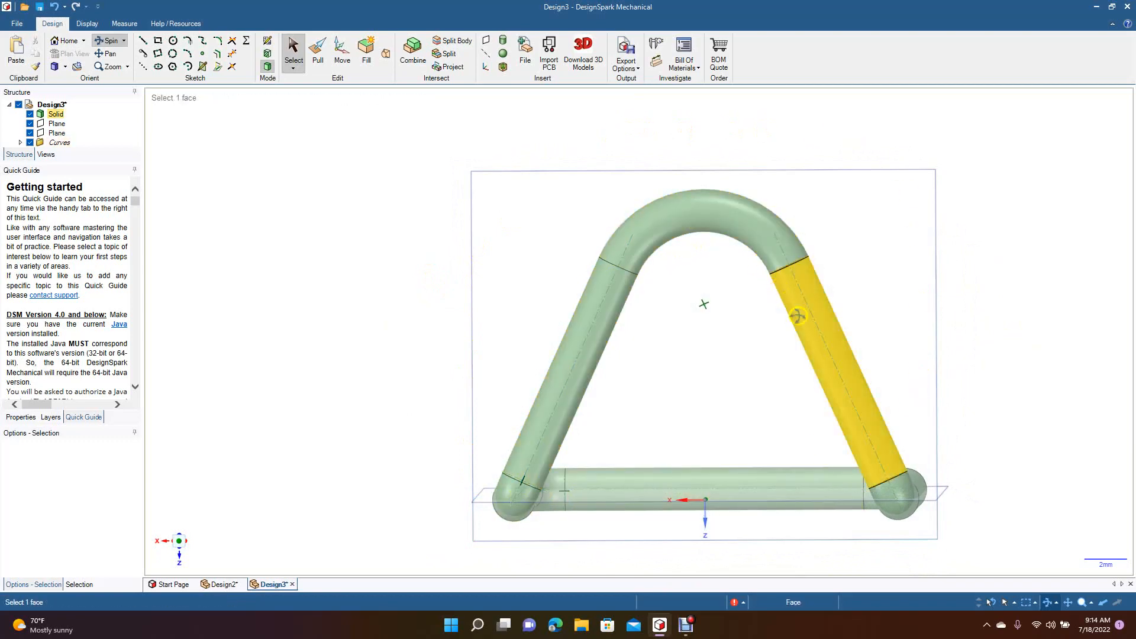
left_click_drag(326, 257, 79, 497)
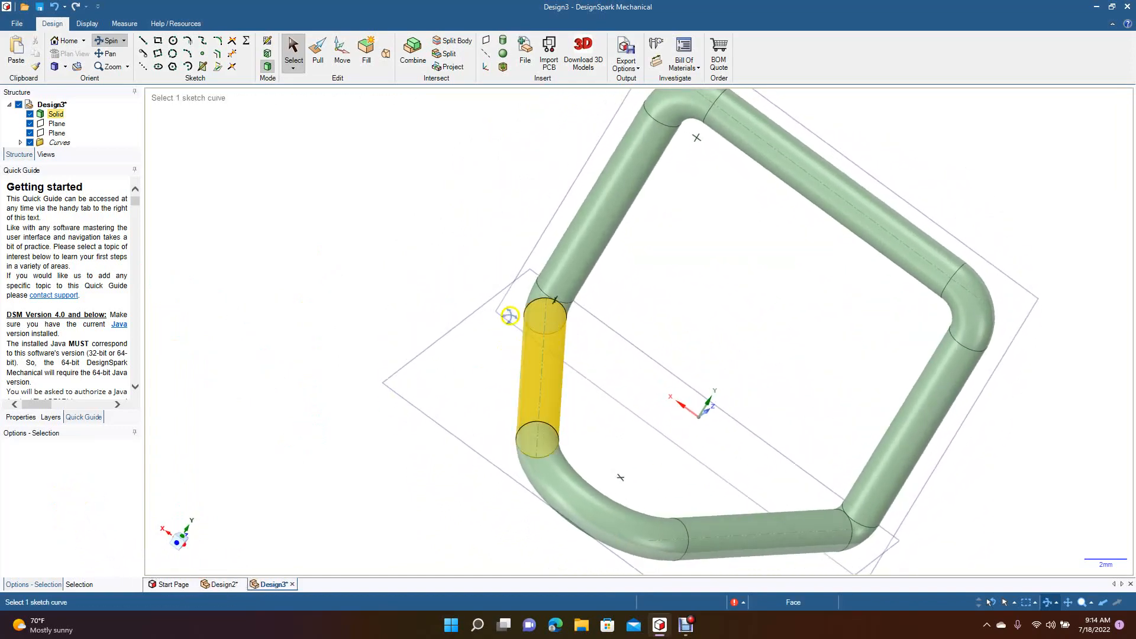
- Hide both sketch planes and examine the whole tubular frame without them from different angles
left_click(56, 123)
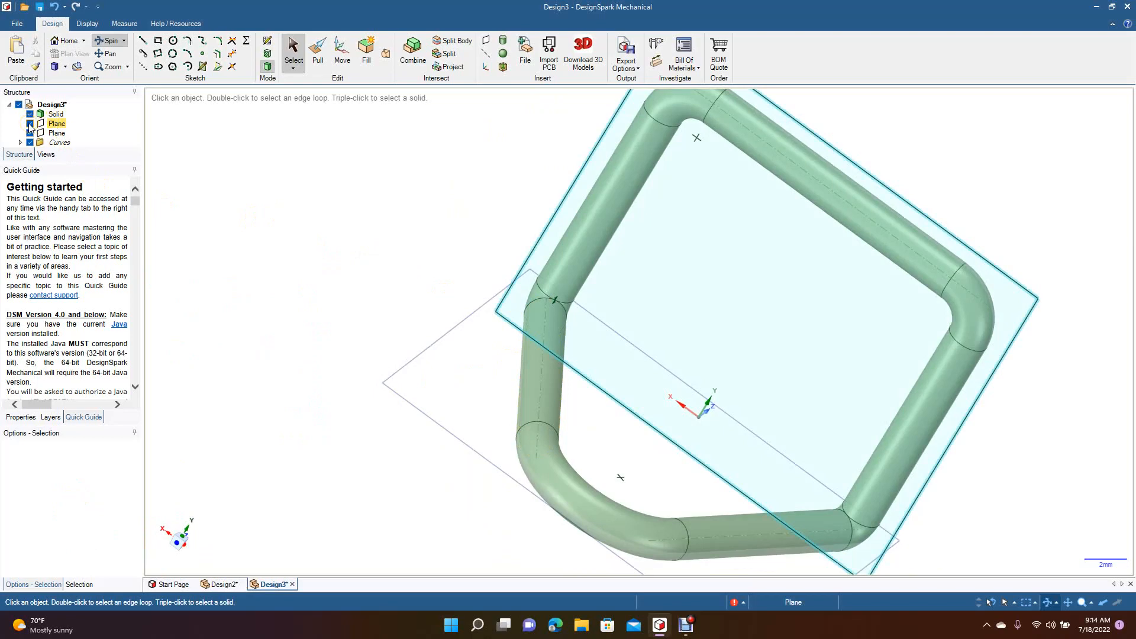
left_click(29, 124)
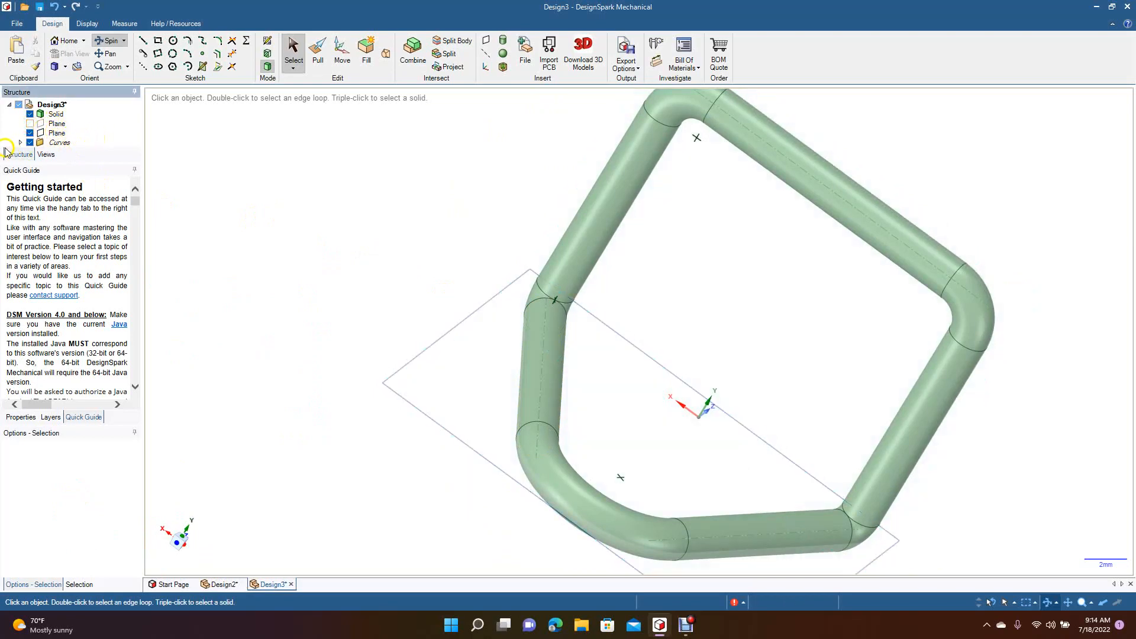
left_click(30, 133)
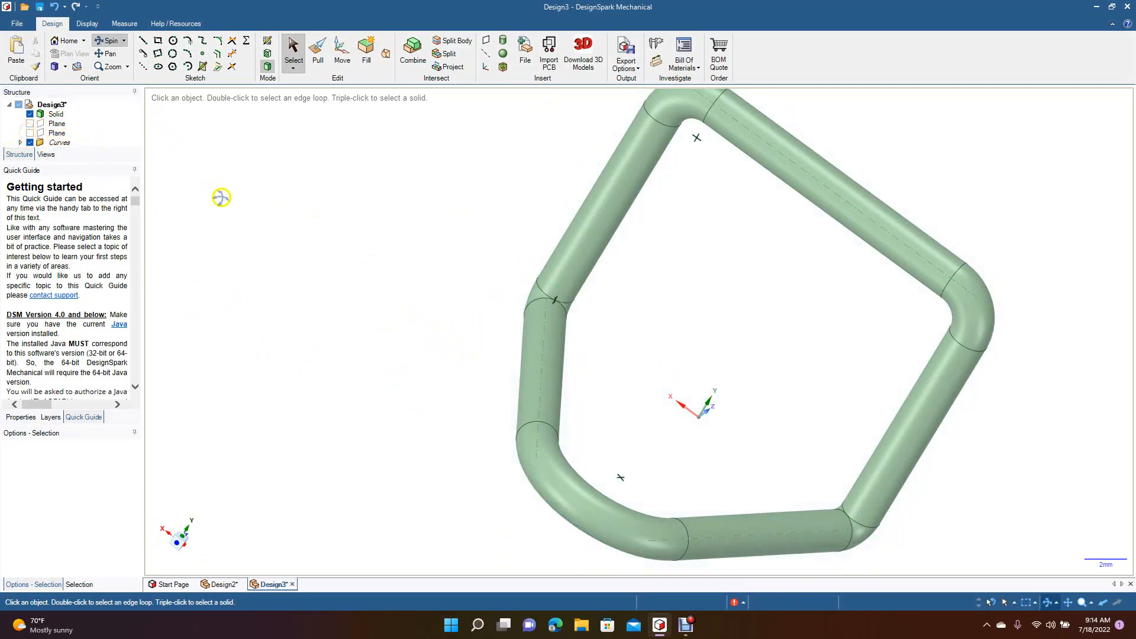
scroll(221, 198, "down", 3)
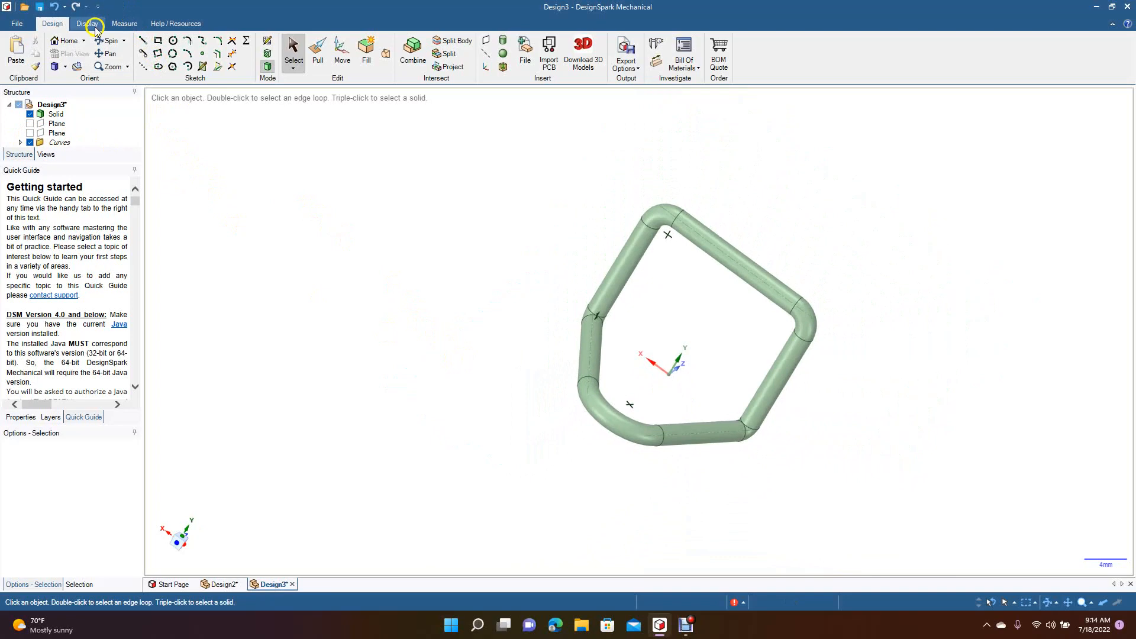
left_click(107, 39)
left_click_drag(432, 385, 437, 408)
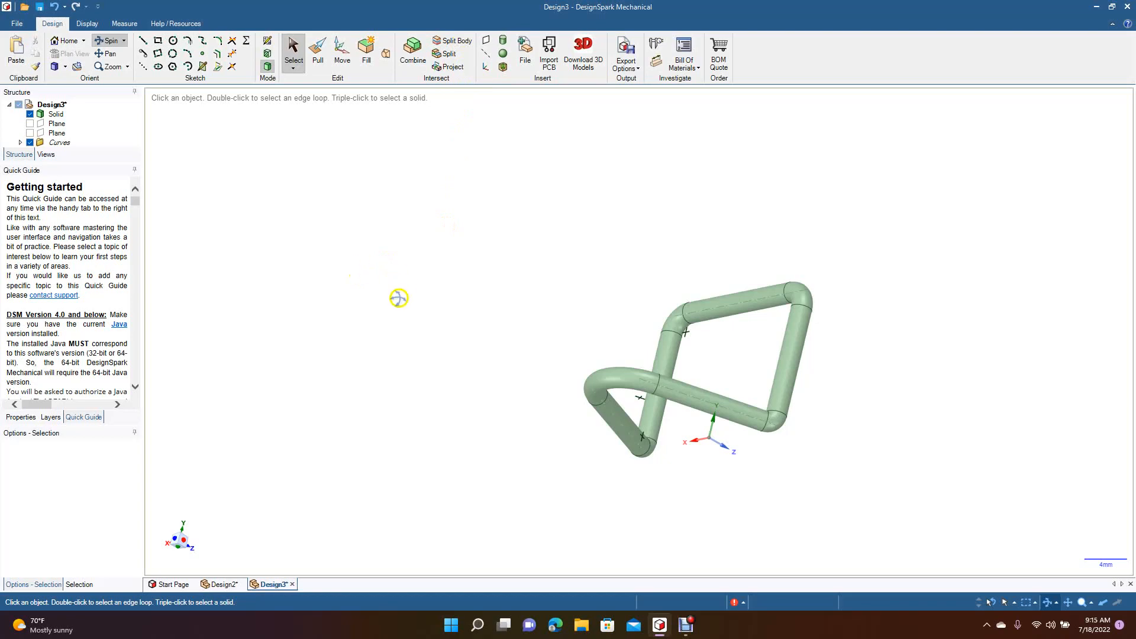
left_click_drag(541, 266, 594, 272)
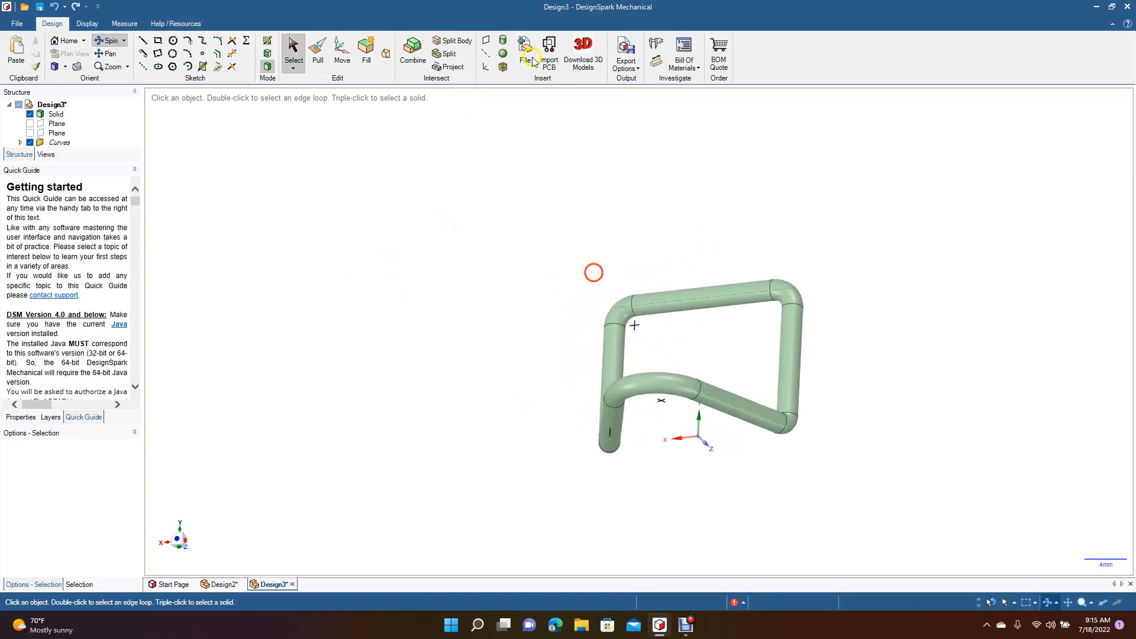
- Show both sketch planes again and examine how the two halves of the tube lie on them
left_click(30, 124)
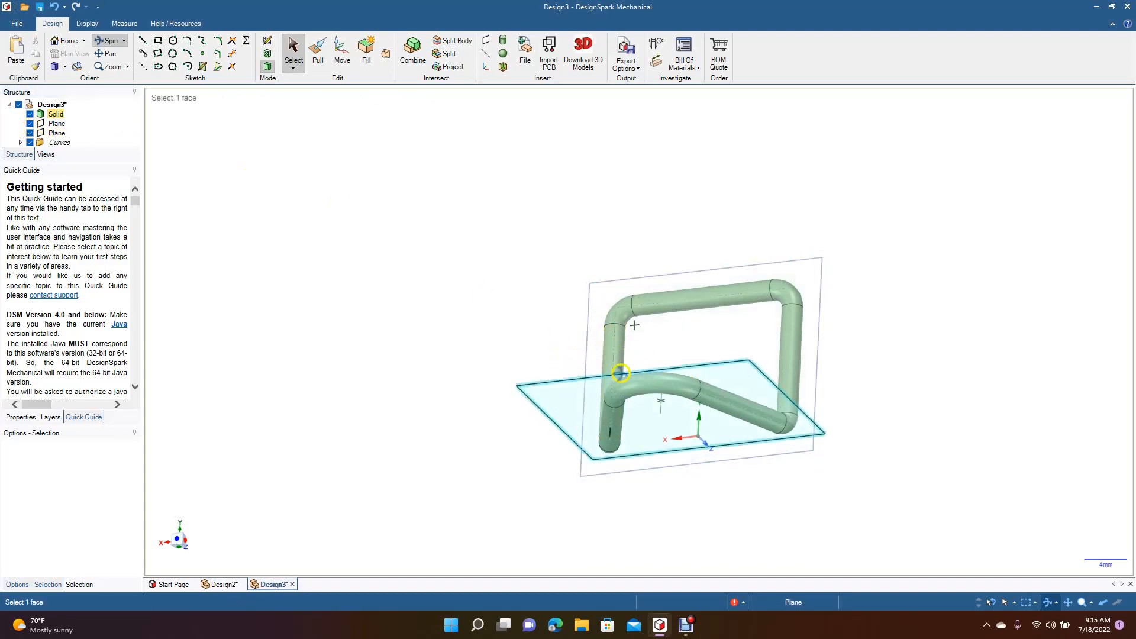
middle_click_drag(501, 353, 531, 233)
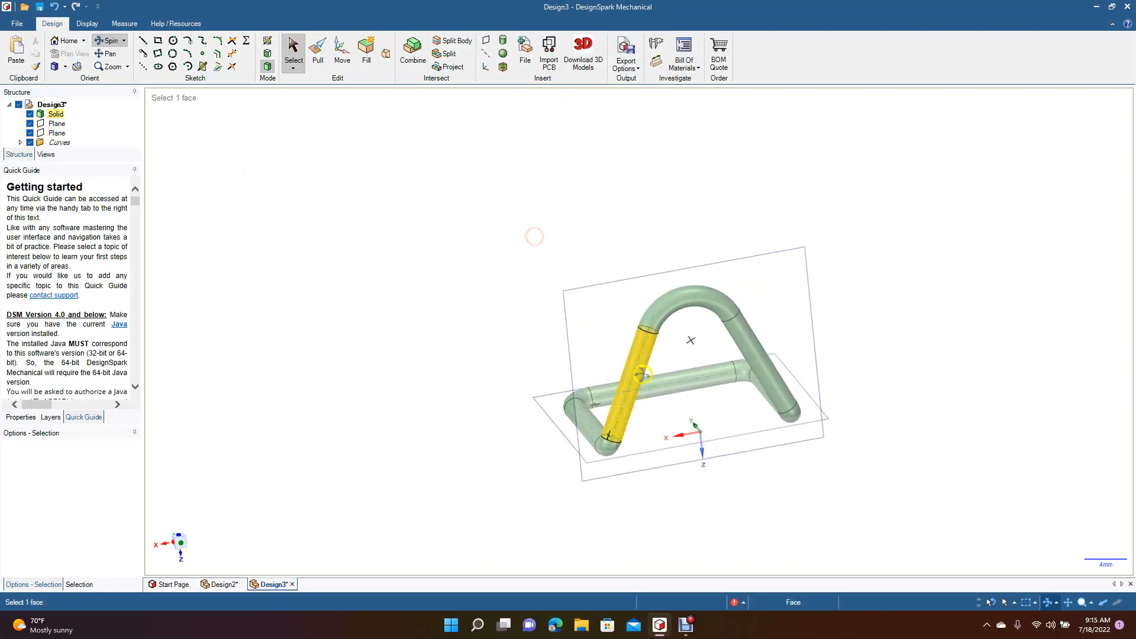
middle_click_drag(369, 239, 345, 381)
middle_click_drag(432, 154, 403, 179)
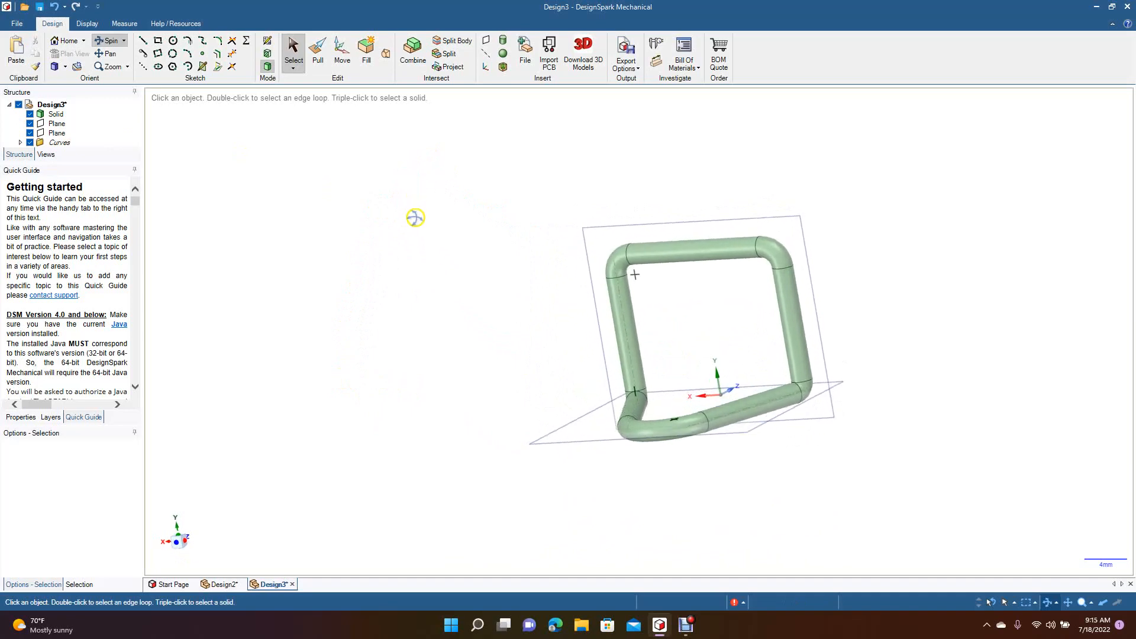